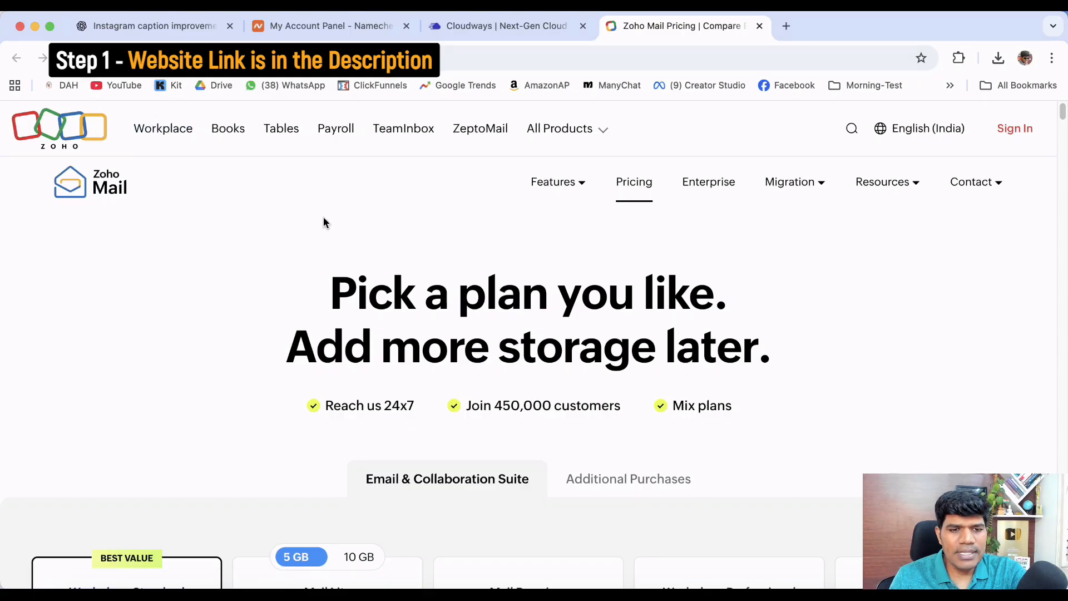
Examine the Zoho Mail plans, comparing price, mail storage and file storage for Workplace Standard, Mail Lite and the other tiers
scroll(326, 223, "down", 4)
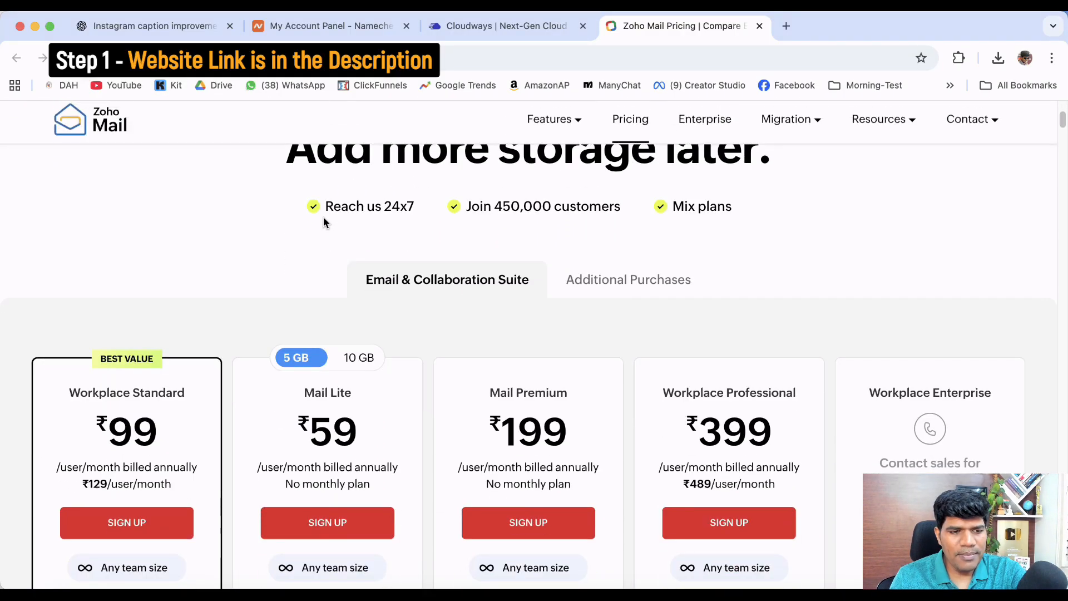
scroll(324, 223, "down", 1)
scroll(236, 384, "down", 1)
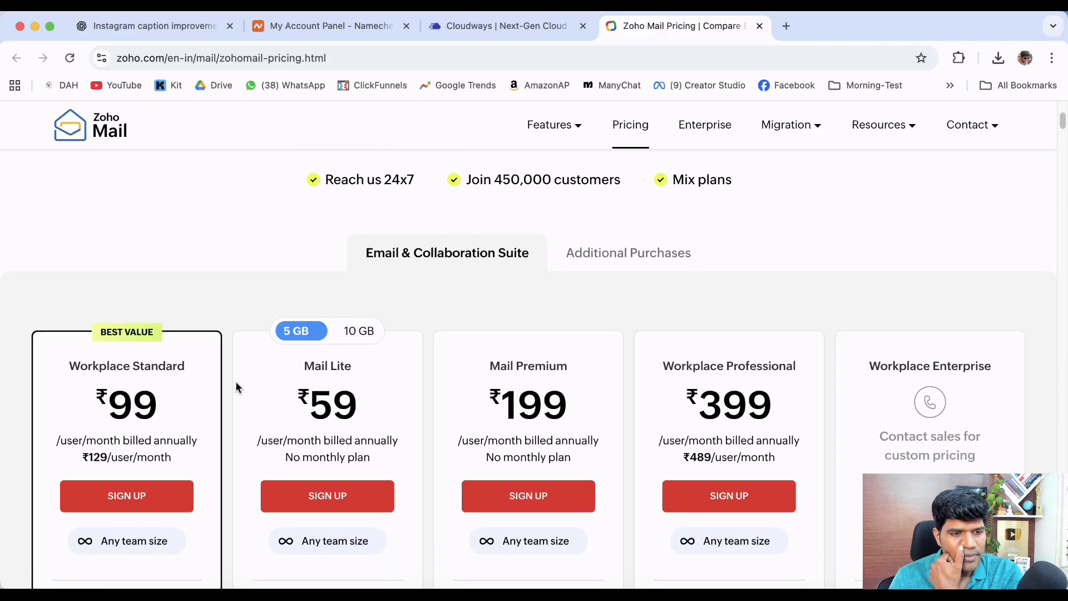
scroll(236, 381, "down", 1)
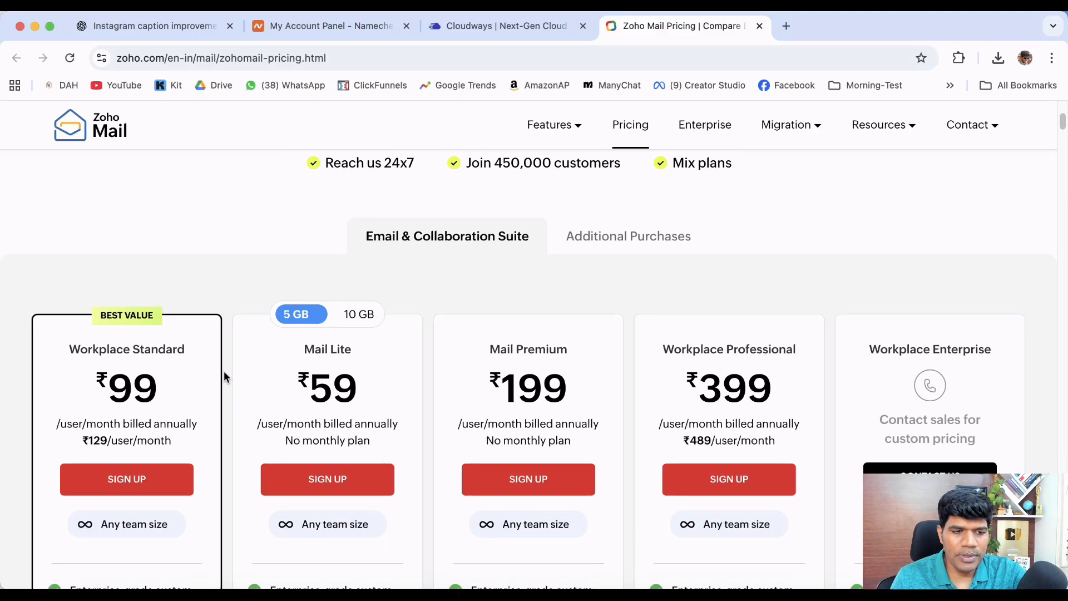
scroll(224, 371, "down", 1)
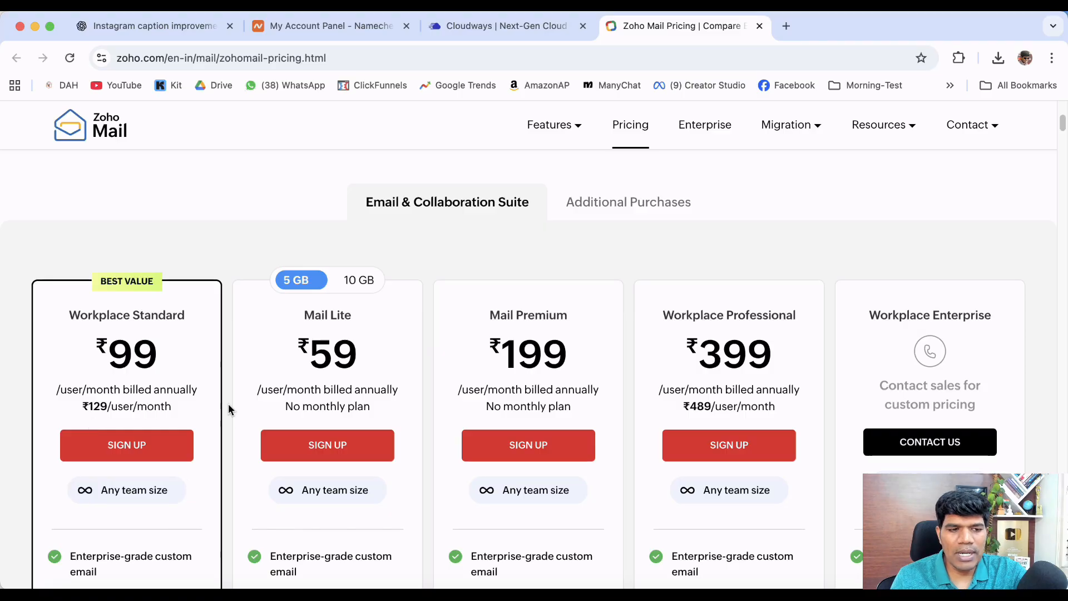
scroll(228, 407, "down", 5)
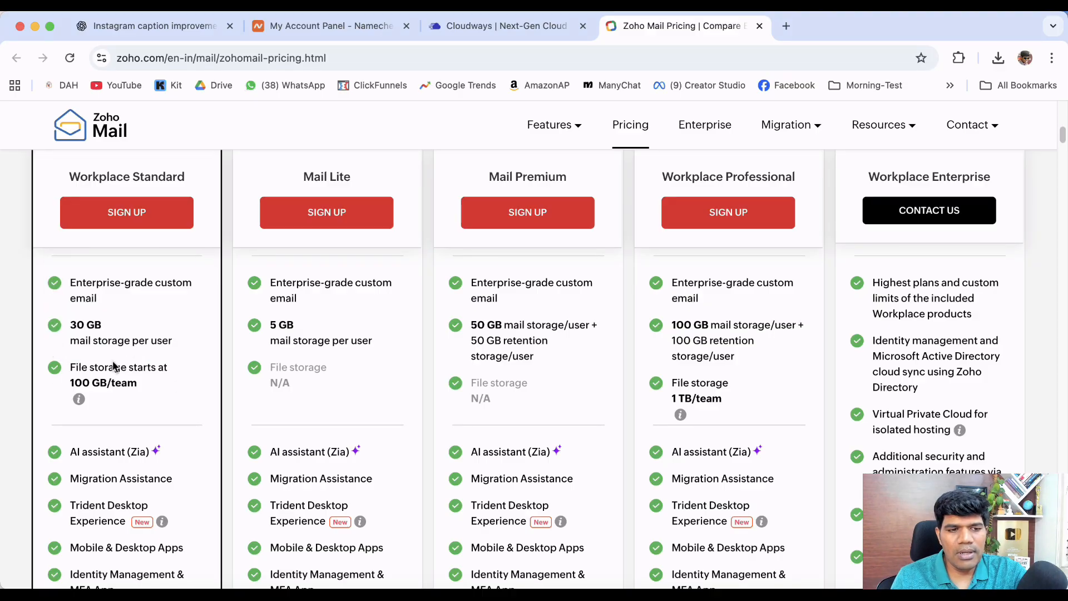
scroll(372, 422, "up", 5)
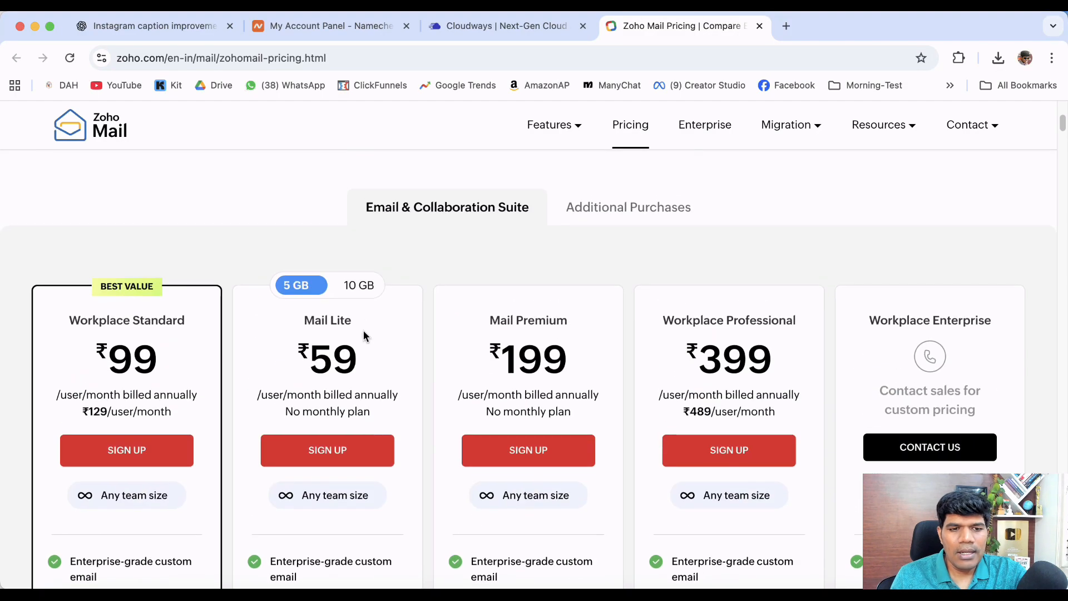
left_click_drag(303, 320, 363, 327)
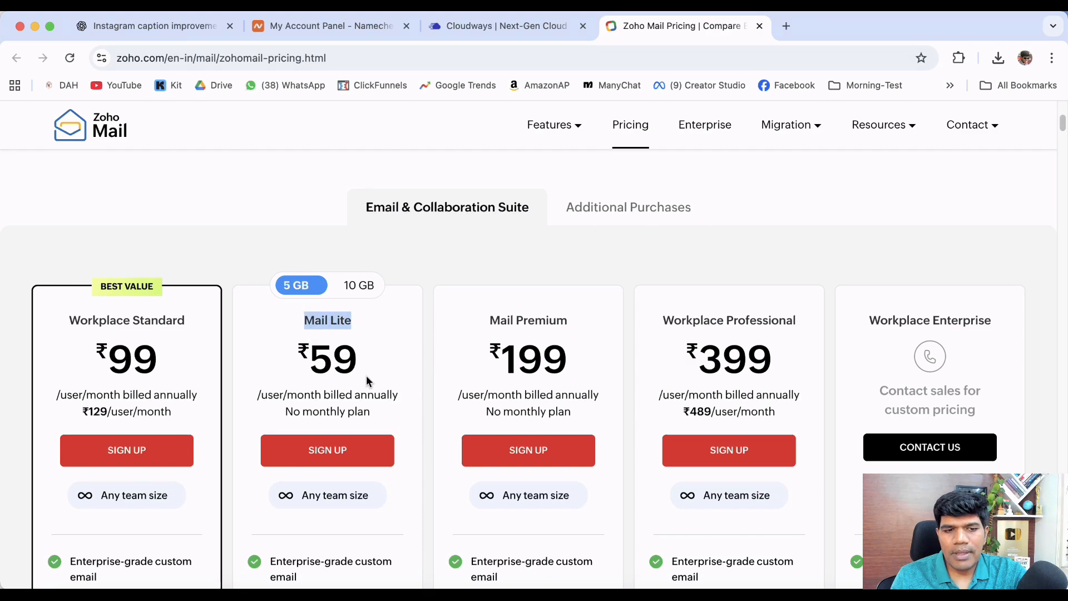
scroll(367, 377, "down", 5)
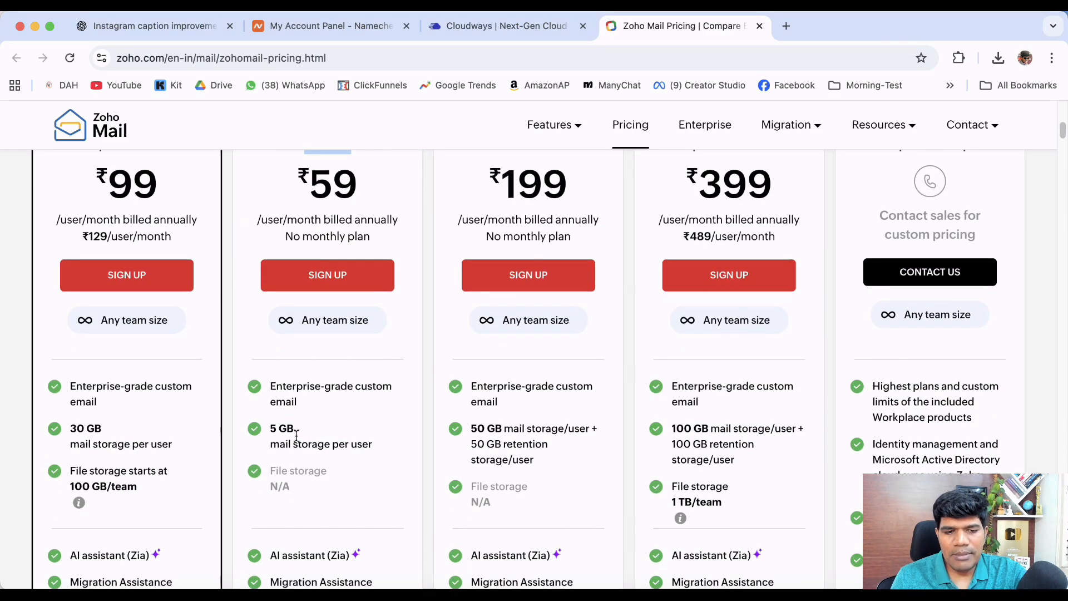
scroll(355, 445, "down", 1)
scroll(354, 445, "down", 2)
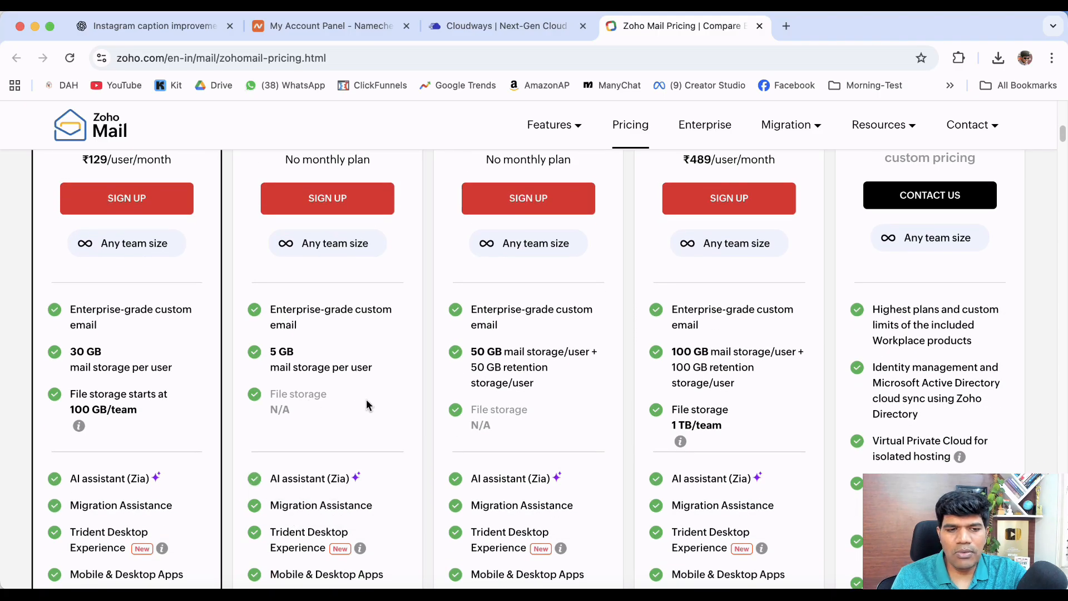
scroll(366, 405, "up", 1)
scroll(366, 399, "up", 5)
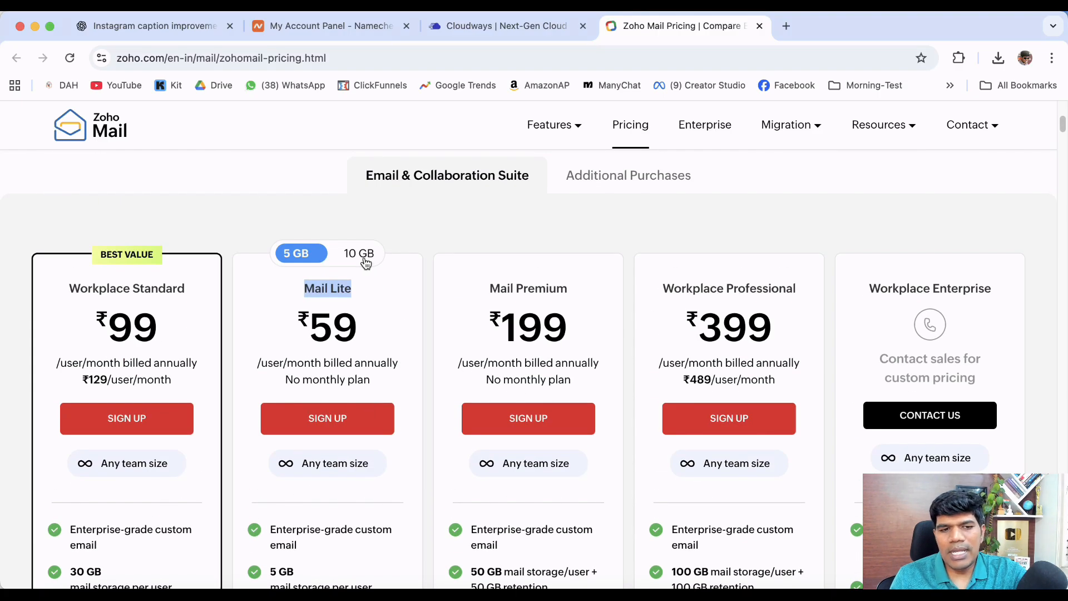
Choose the 10 GB option for the Mail Lite plan and start signing up for it
left_click(369, 259)
scroll(389, 307, "down", 1)
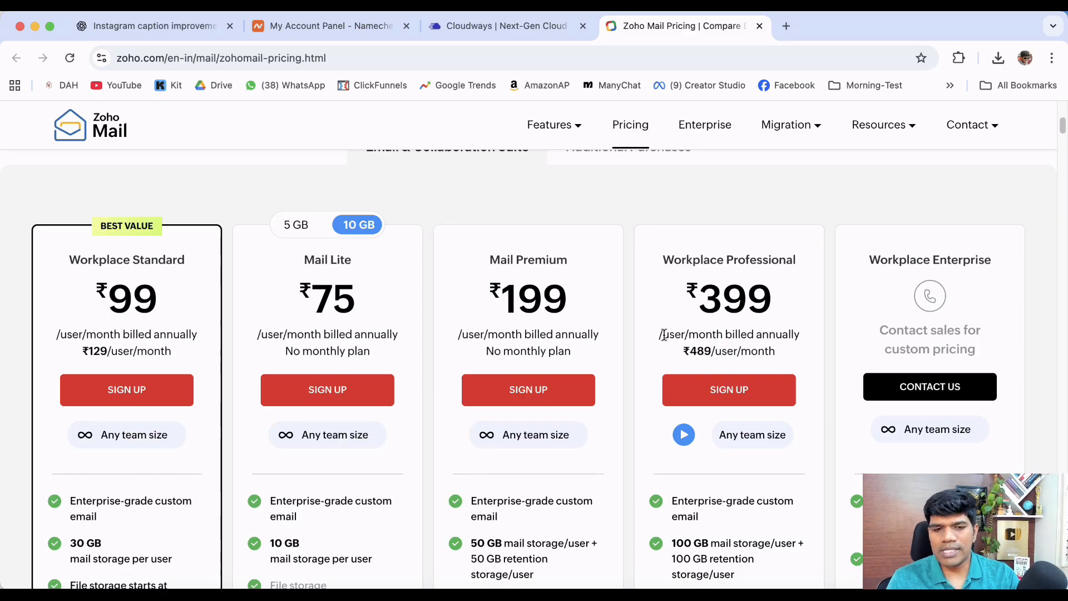
scroll(667, 334, "down", 1)
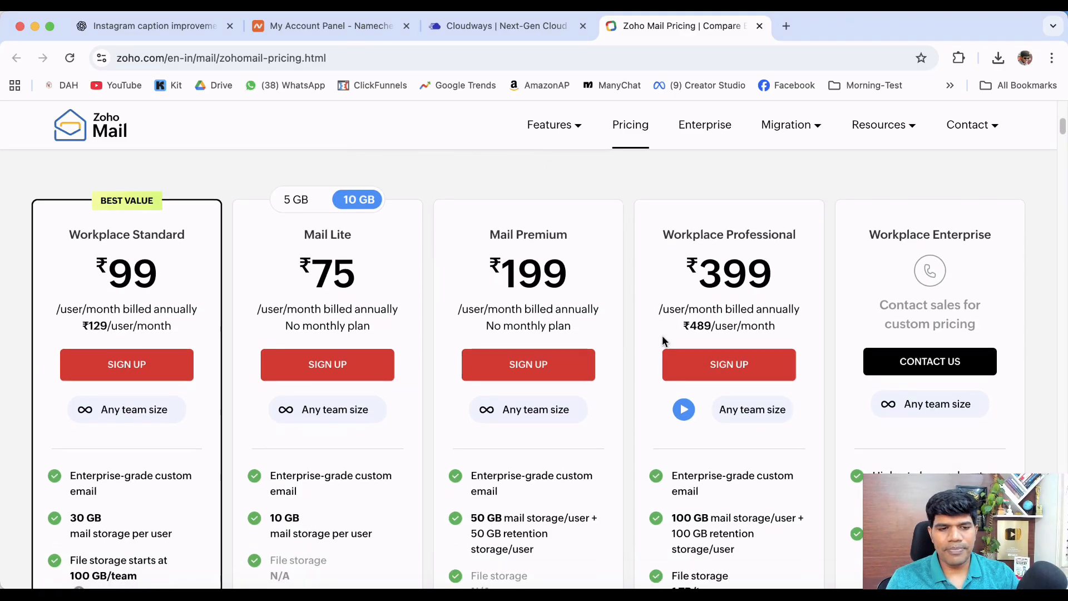
left_click(347, 373)
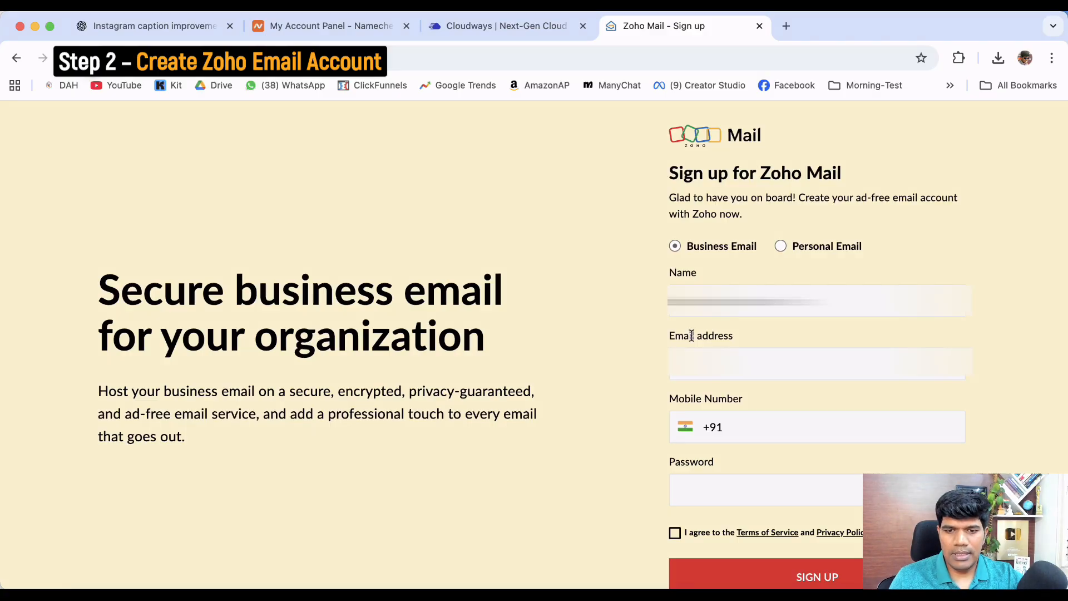
Fill in the e-mail address, mobile number and account password on the business email sign-up form
left_click(704, 372)
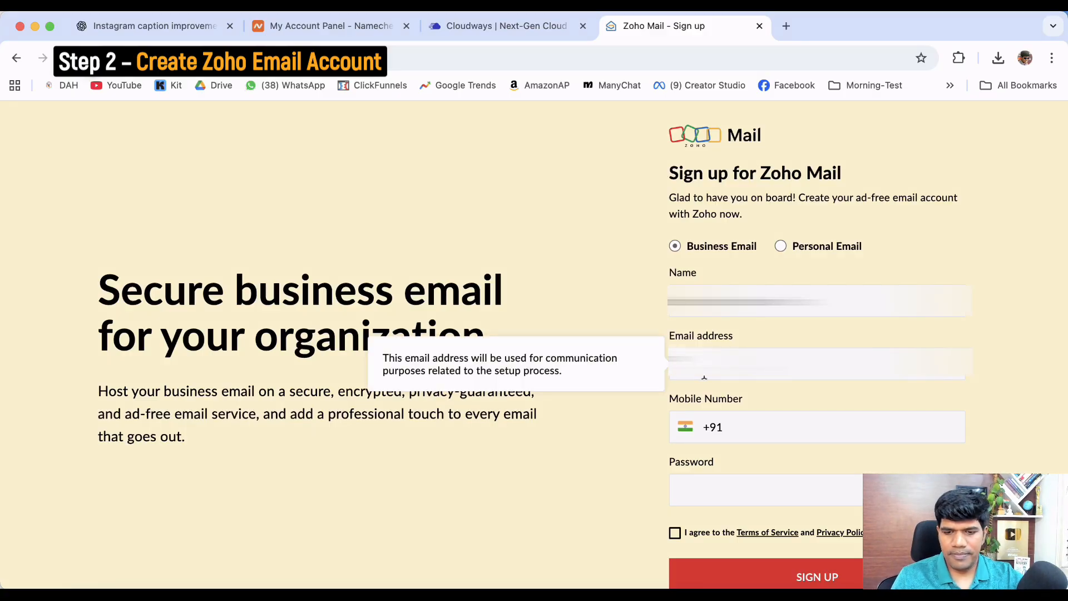
type("...")
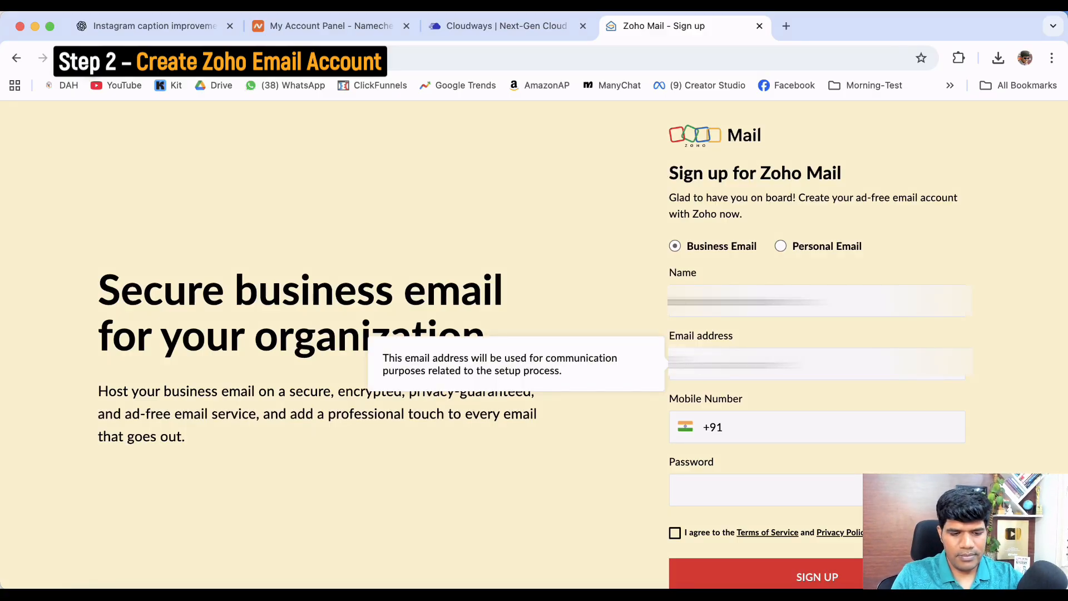
type("...")
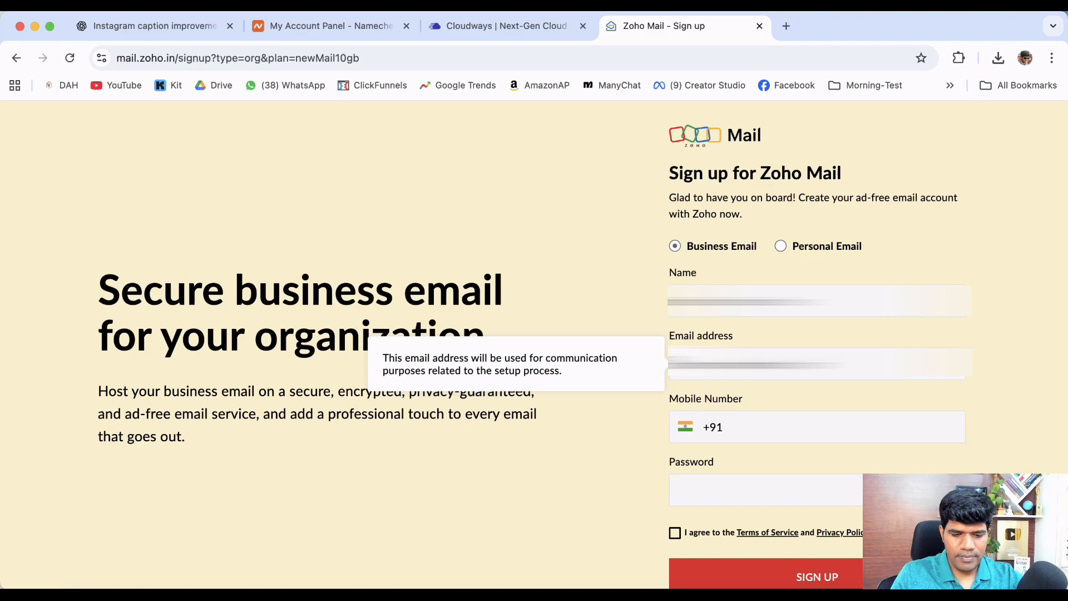
type("...")
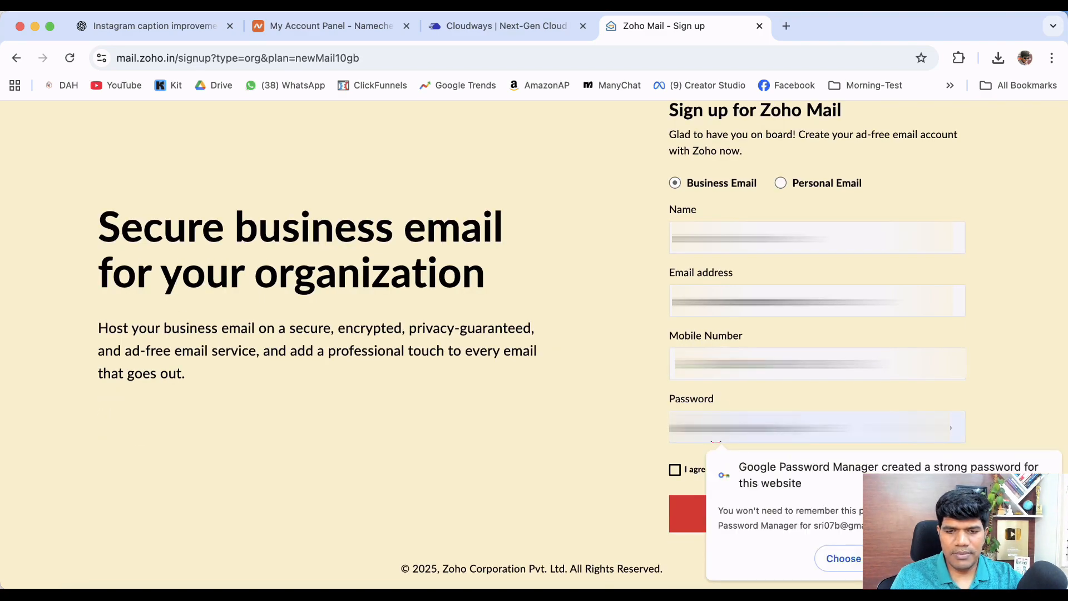
Agree to the terms, submit the sign-up form and verify it with the OTP sent to the mobile number
left_click(675, 469)
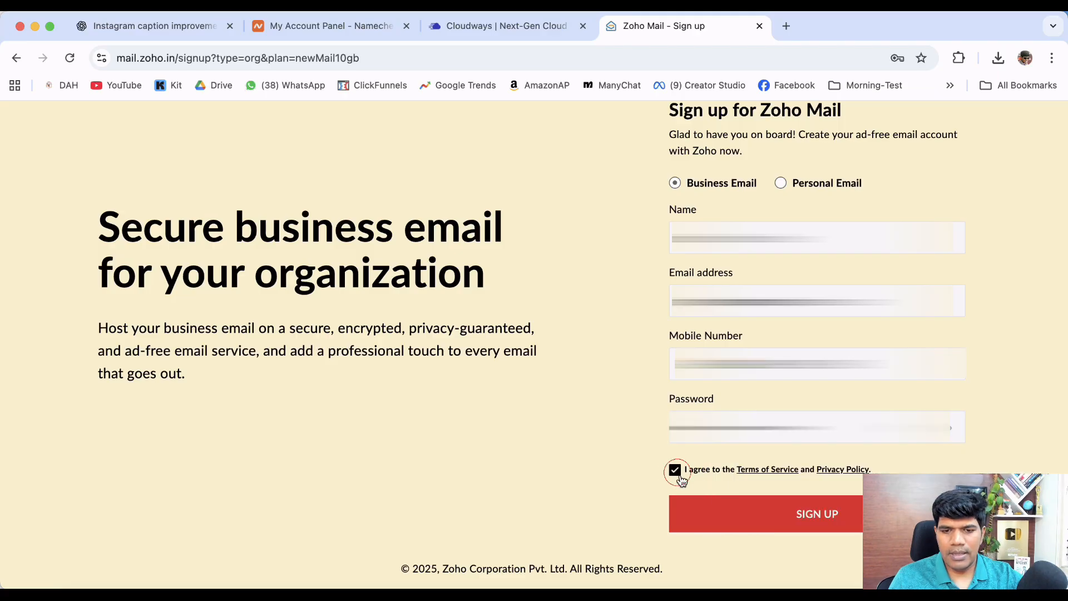
left_click(791, 518)
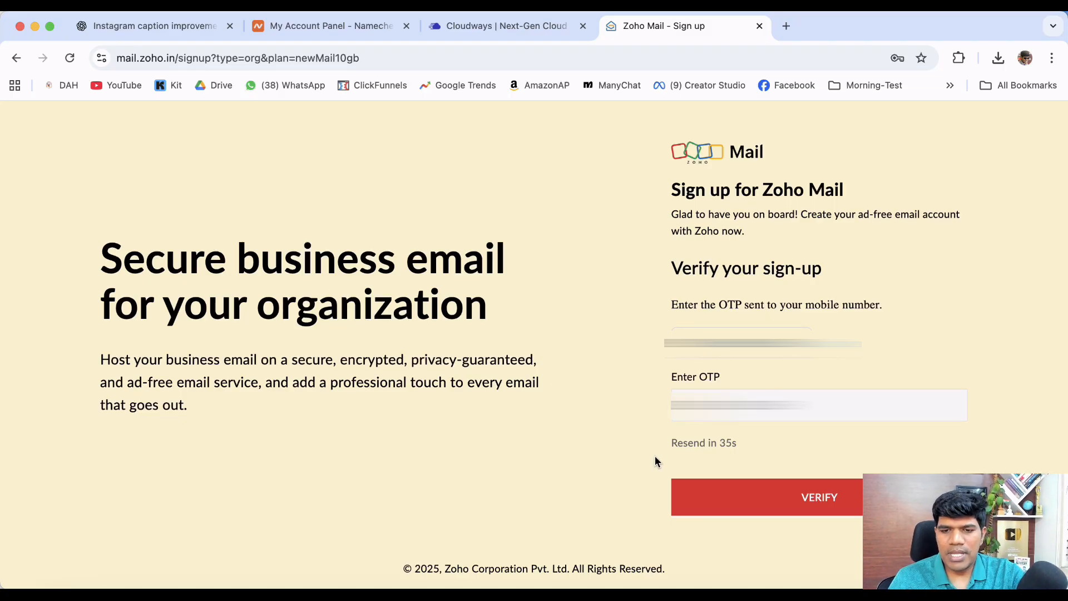
left_click(797, 504)
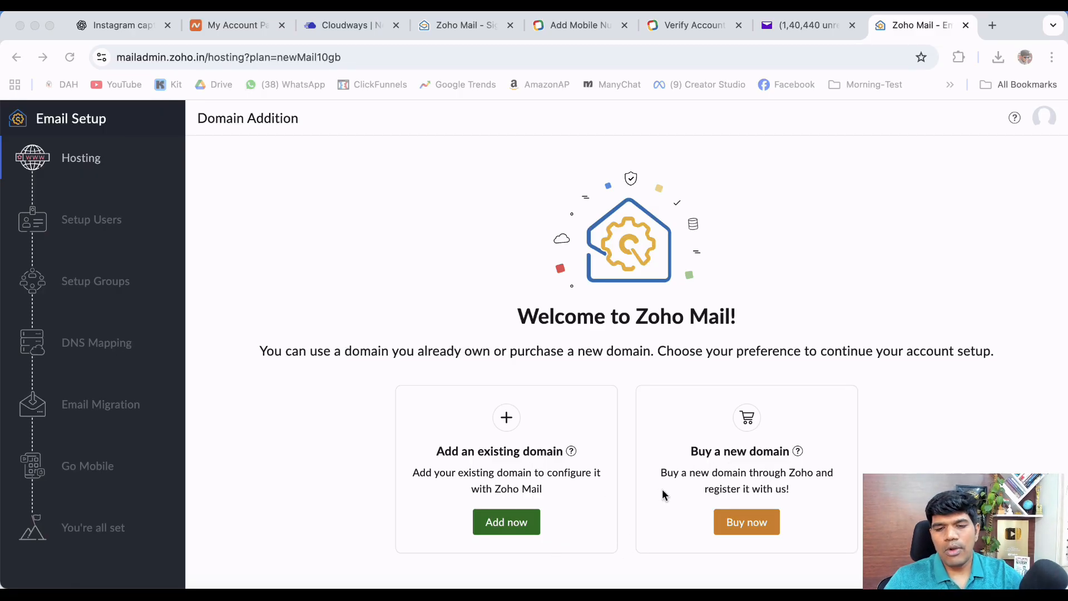
Choose to add an existing domain, and copy the address digitalachievershub.com from a new browser tab
left_click(510, 526)
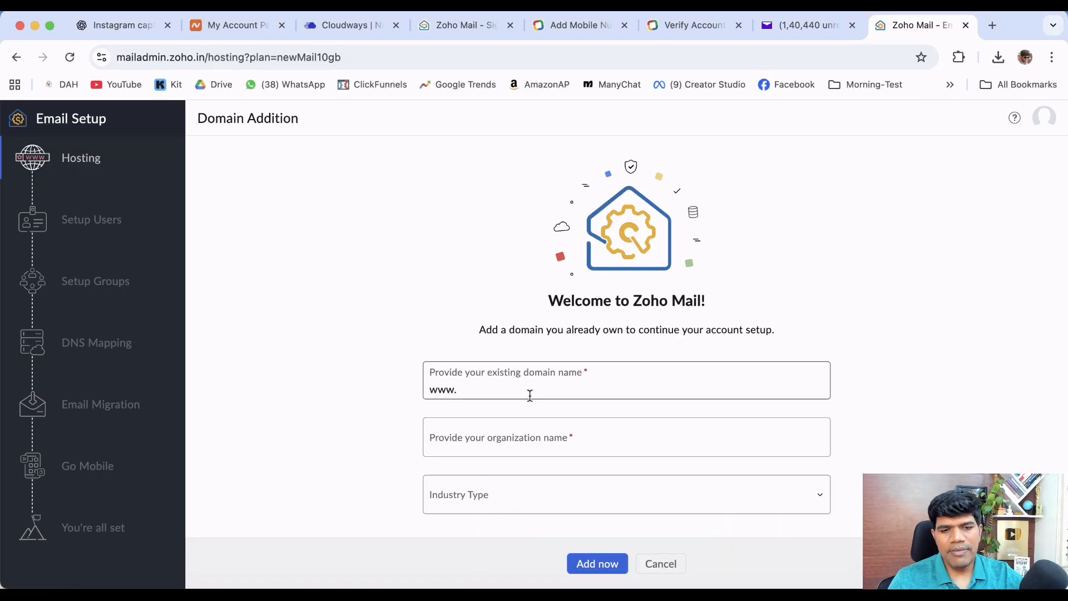
left_click(852, 25)
left_click(880, 25)
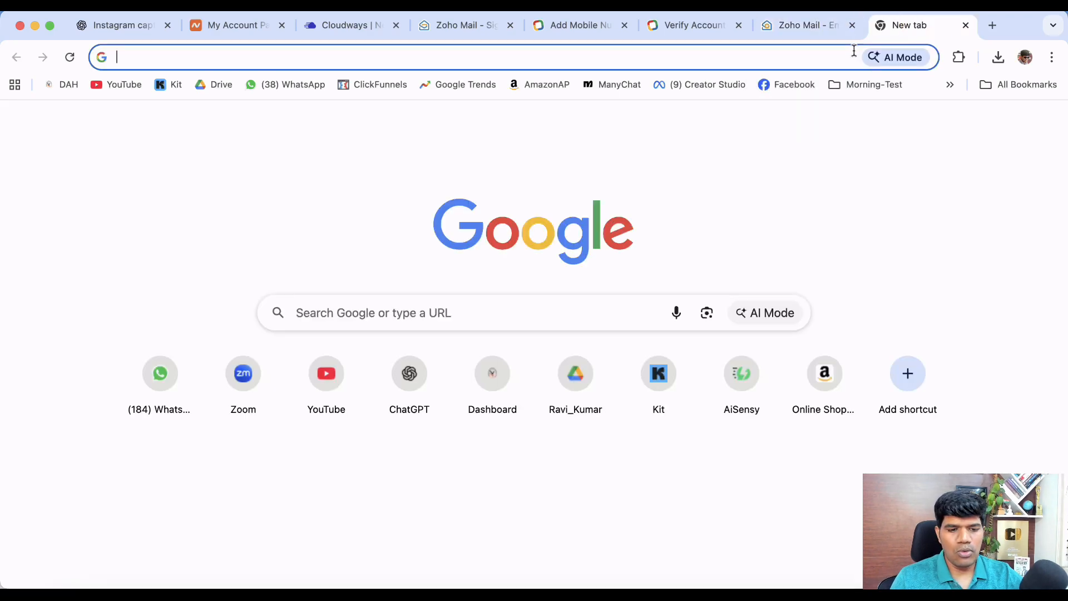
type("do")
key("BackSpace")
key("BackSpace")
key("BackSpace")
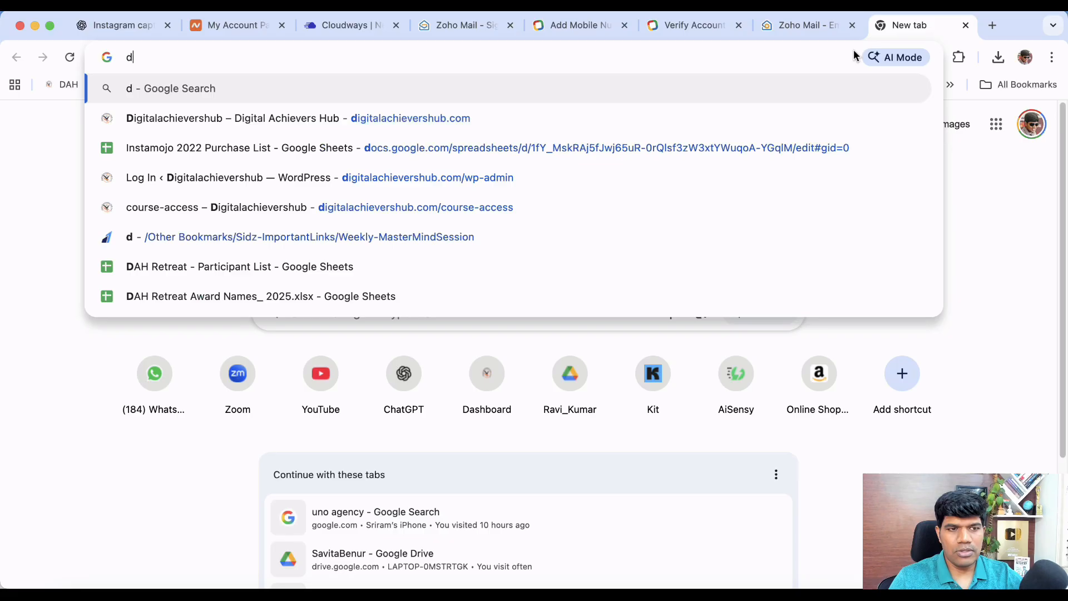
type("digitalachievershub.com")
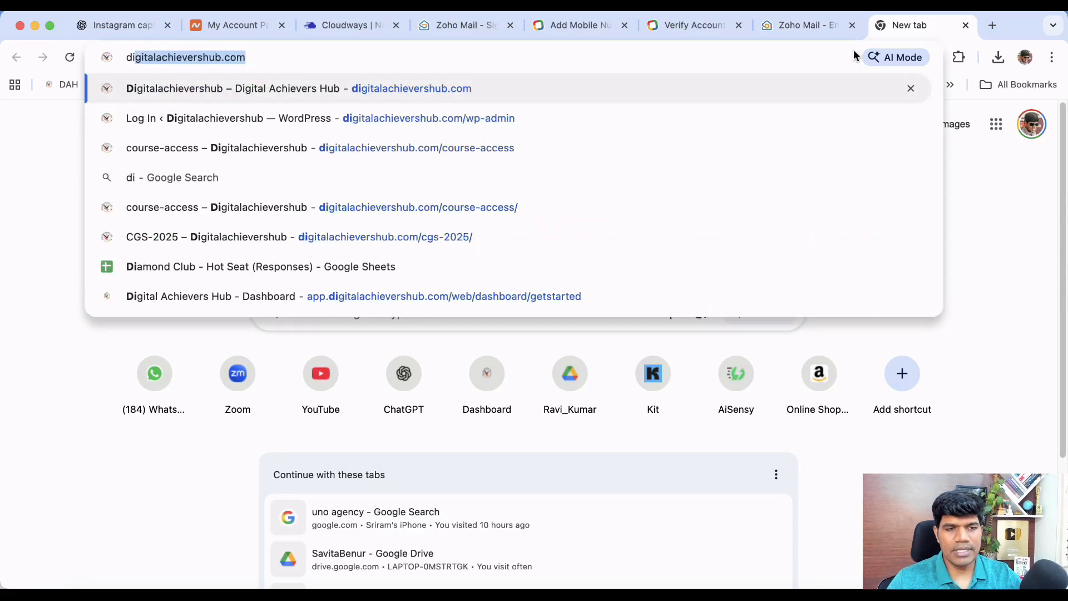
left_click_drag(318, 52, 129, 57)
key("cmd+c")
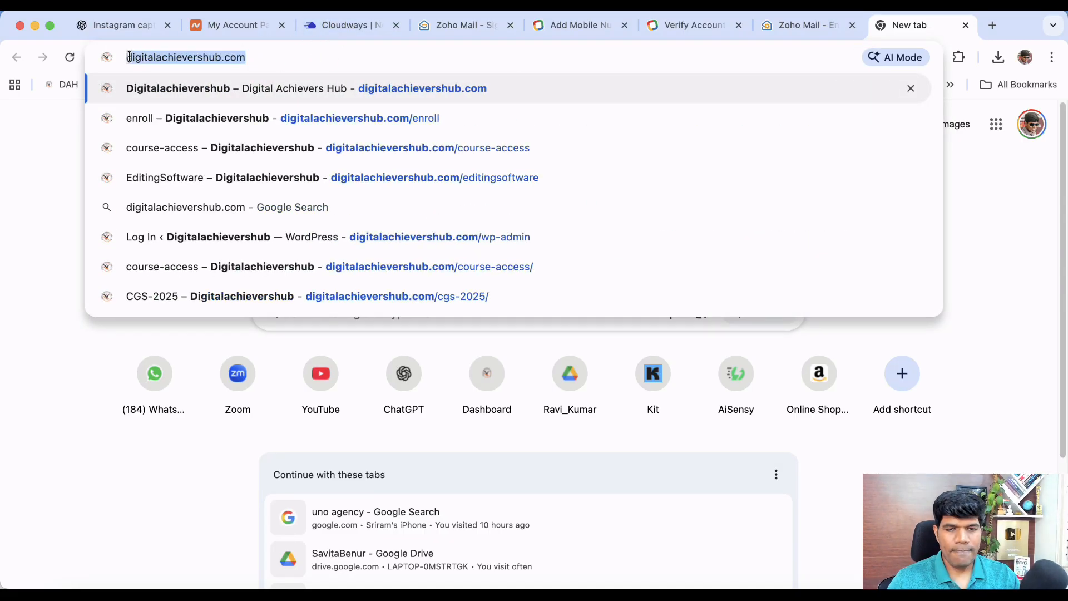
left_click(801, 26)
left_click(481, 389)
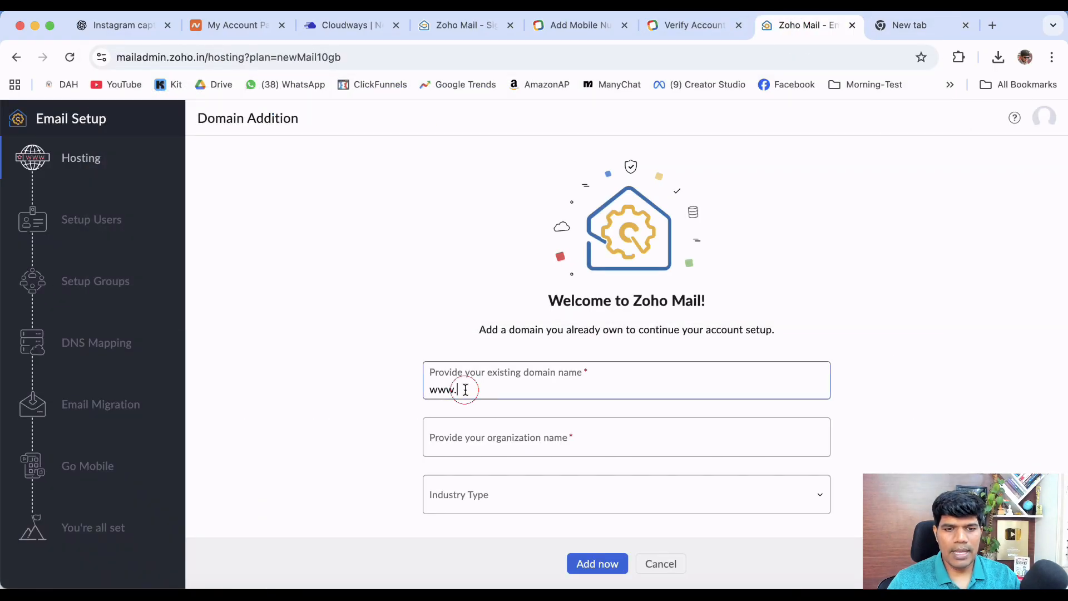
key("cmd+v")
left_click_drag(491, 390, 456, 390)
key("BackSpace")
left_click(586, 393)
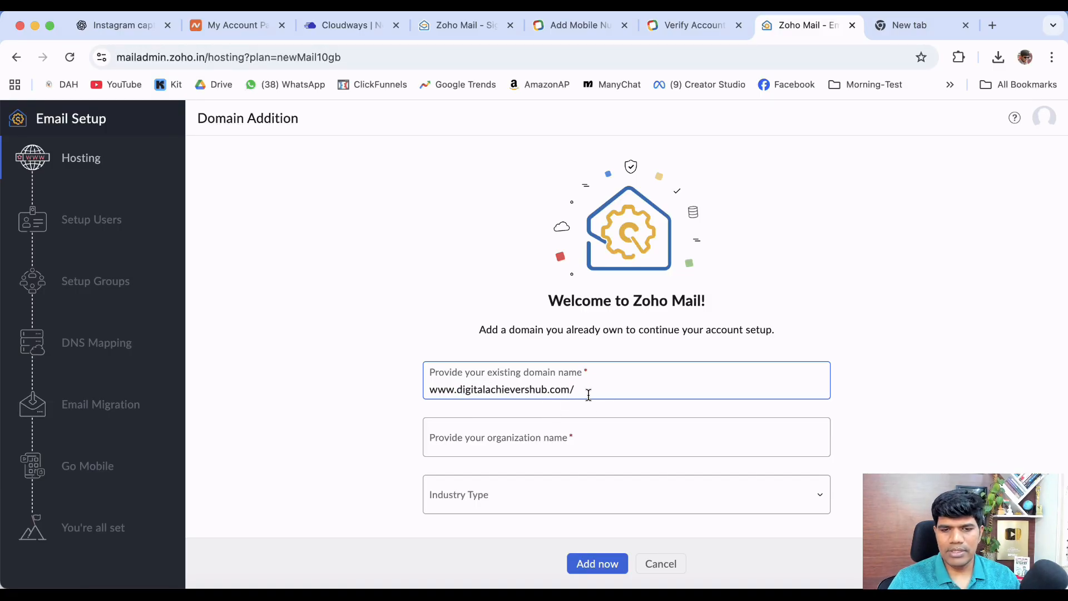
Copy digitalachievershub from the domain into the organization name and edit it to read Digital Achievers Hub
left_click(502, 436)
left_click(496, 390)
double_click(497, 390)
key("super+c")
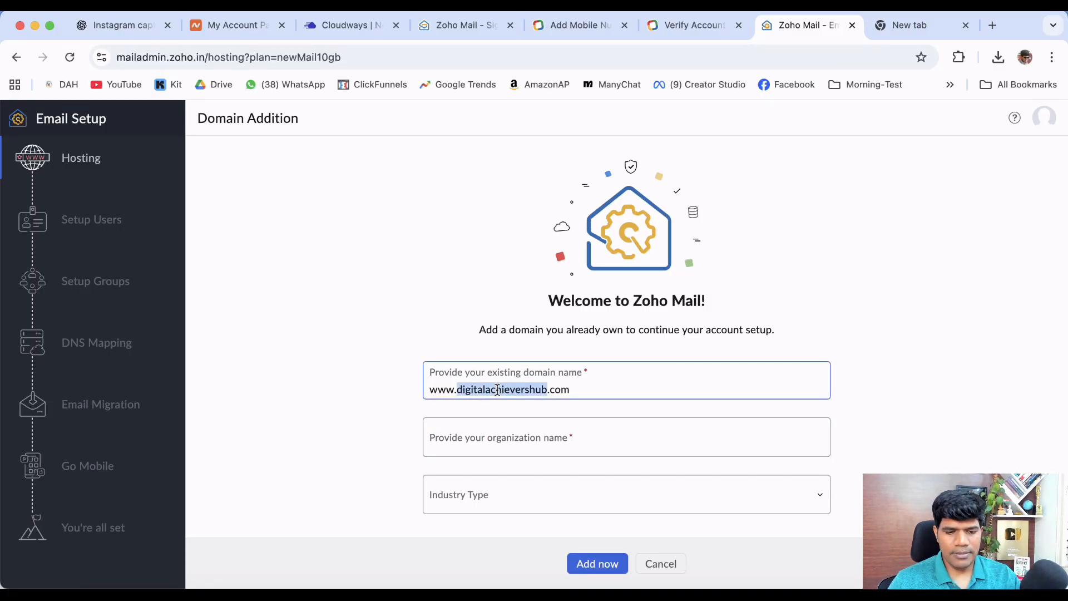
left_click(490, 447)
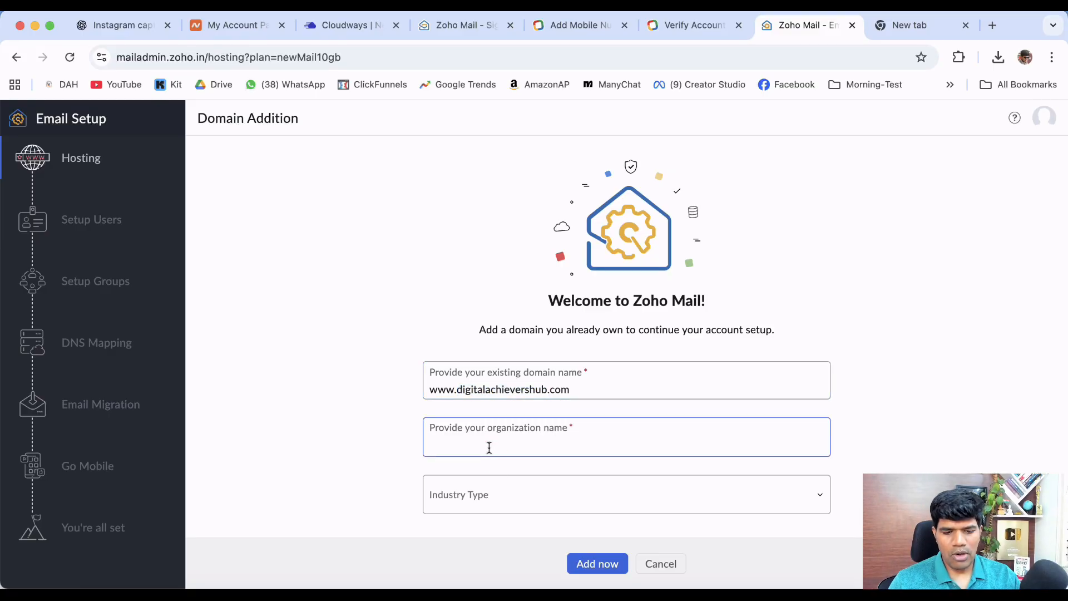
key("super+v")
left_click_drag(436, 447, 421, 445)
type("D")
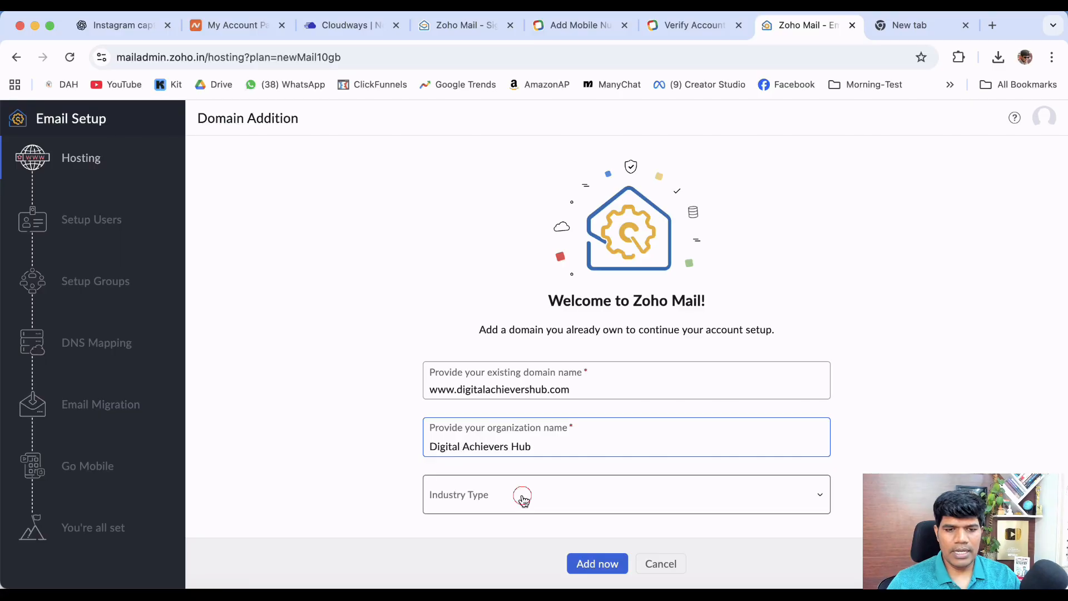
Set the industry type to Education and add the domain
left_click(517, 494)
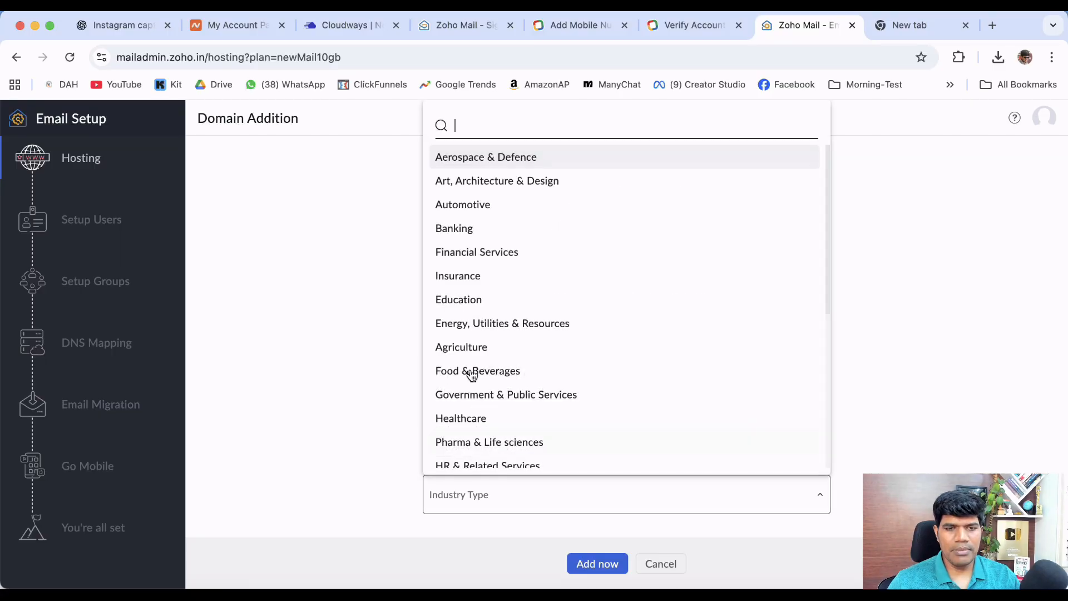
left_click(477, 293)
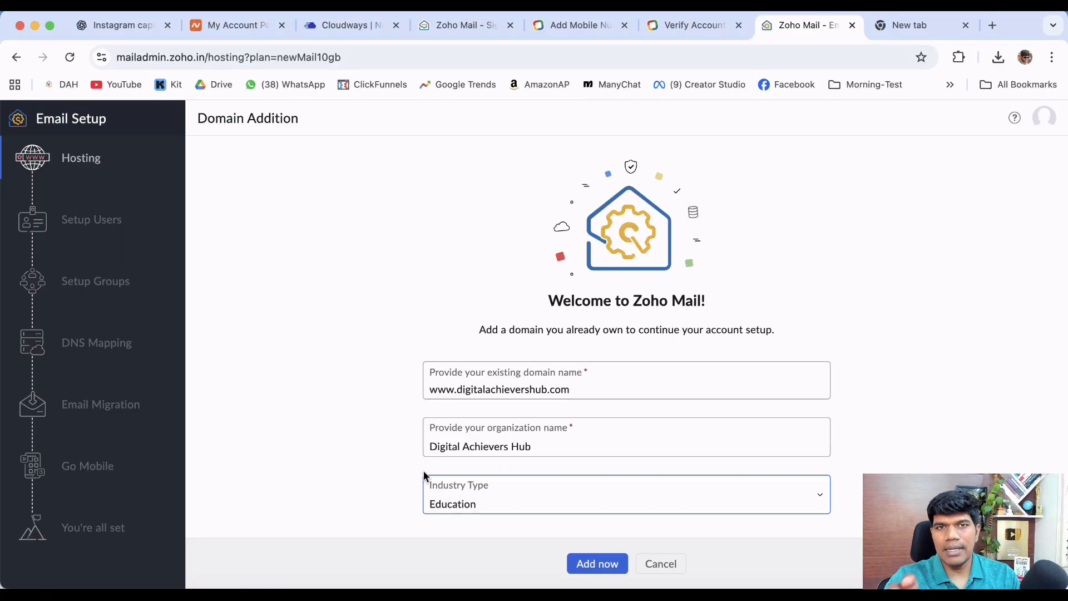
left_click(598, 566)
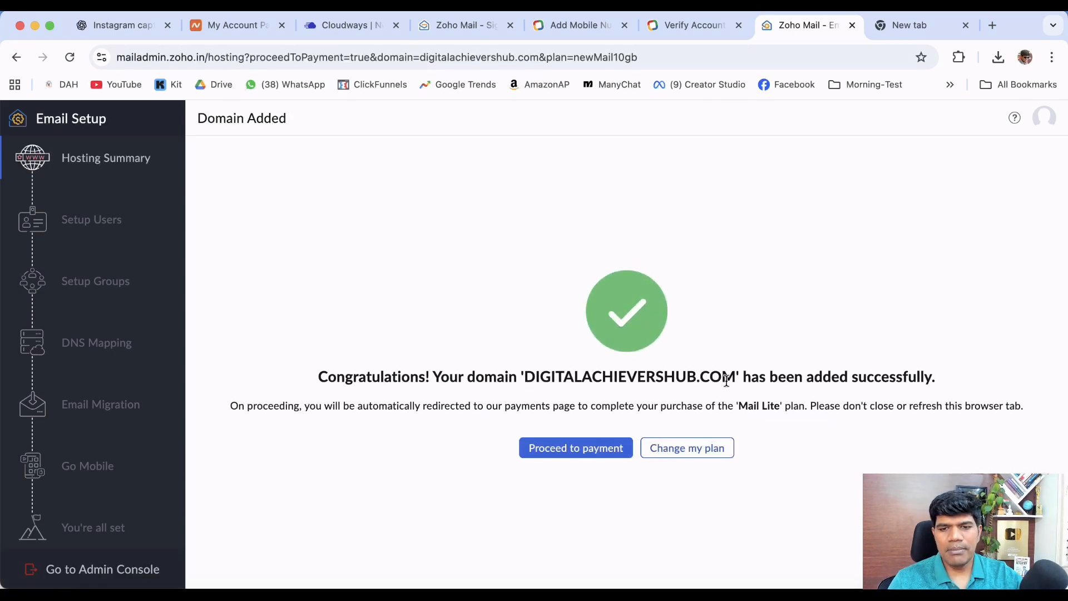
Proceed to payment and set the number of users for the Mail 10GB plan to 1
left_click(570, 457)
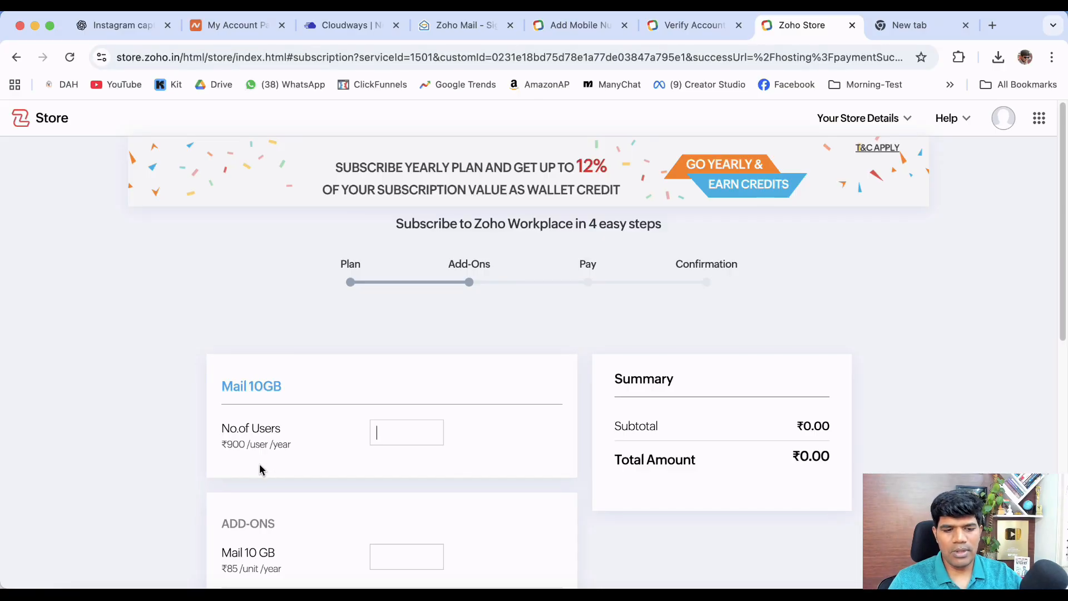
type("1")
scroll(296, 473, "down", 3)
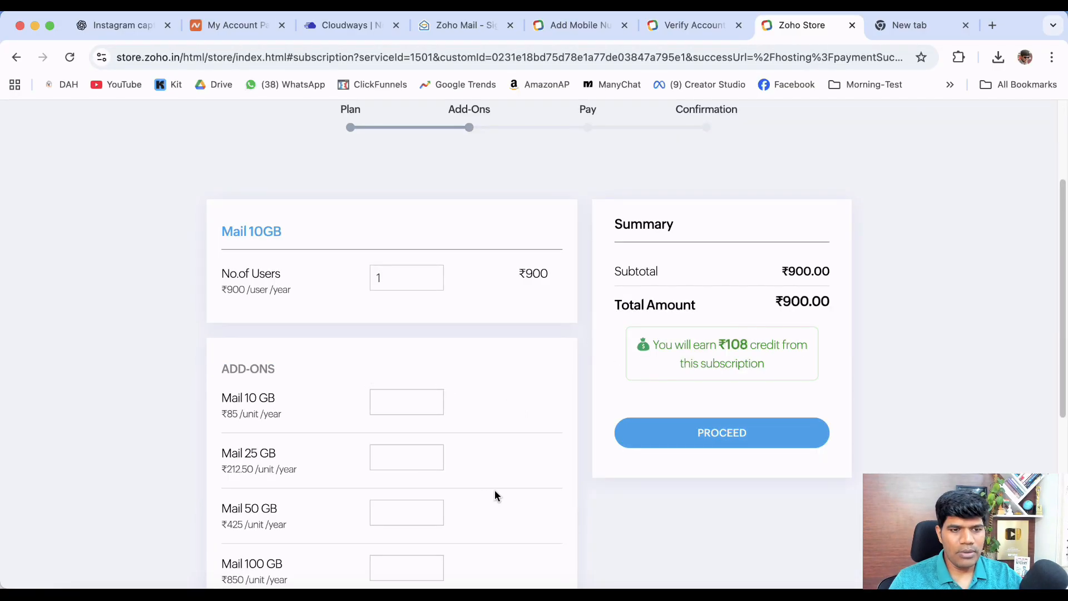
Look over the storage add-ons, leave them all empty, and proceed to the billing details
scroll(507, 418, "down", 5)
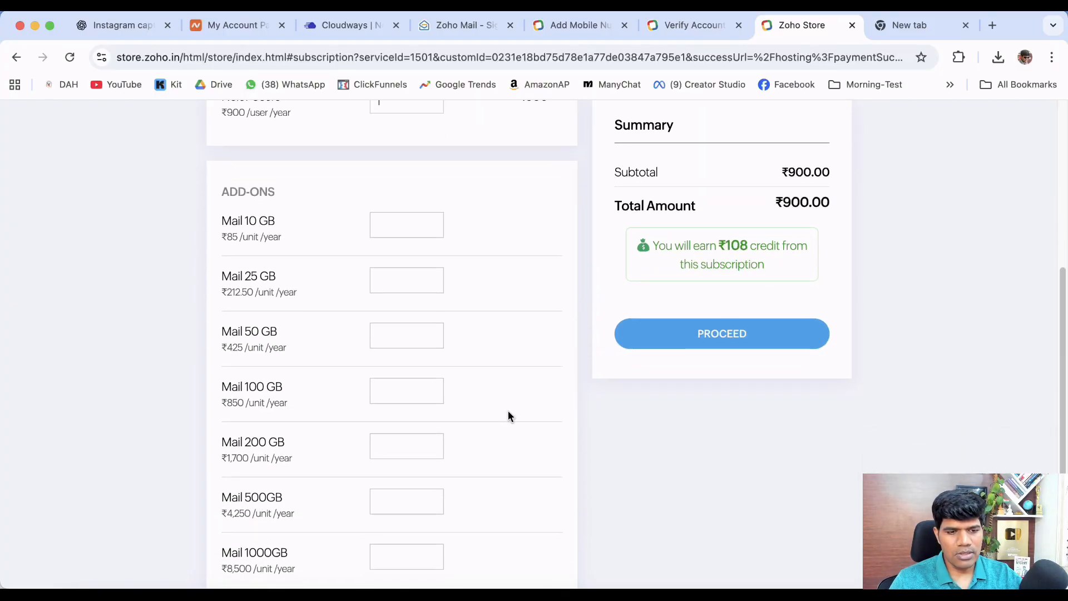
scroll(508, 416, "up", 5)
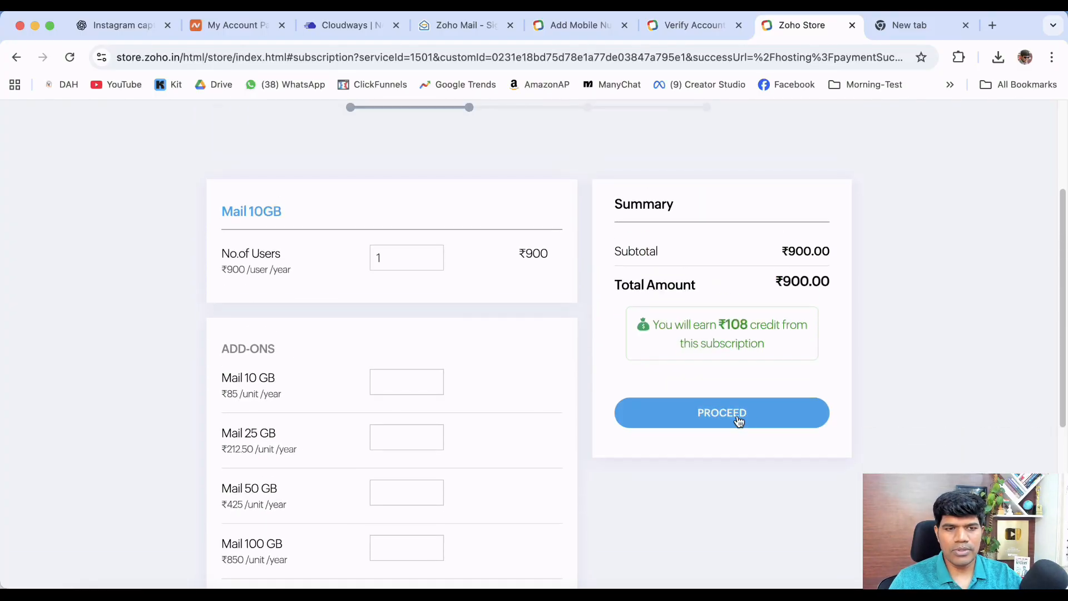
left_click(738, 421)
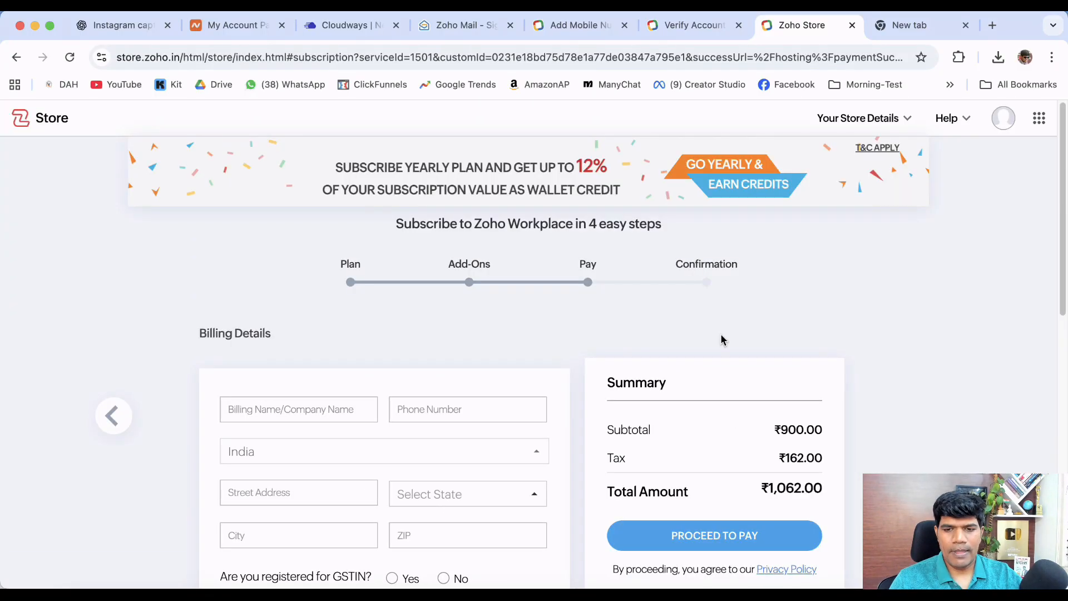
Complete the billing details with GSTIN registration set to Yes, paste the GSTIN, and proceed to pay
scroll(721, 340, "down", 2)
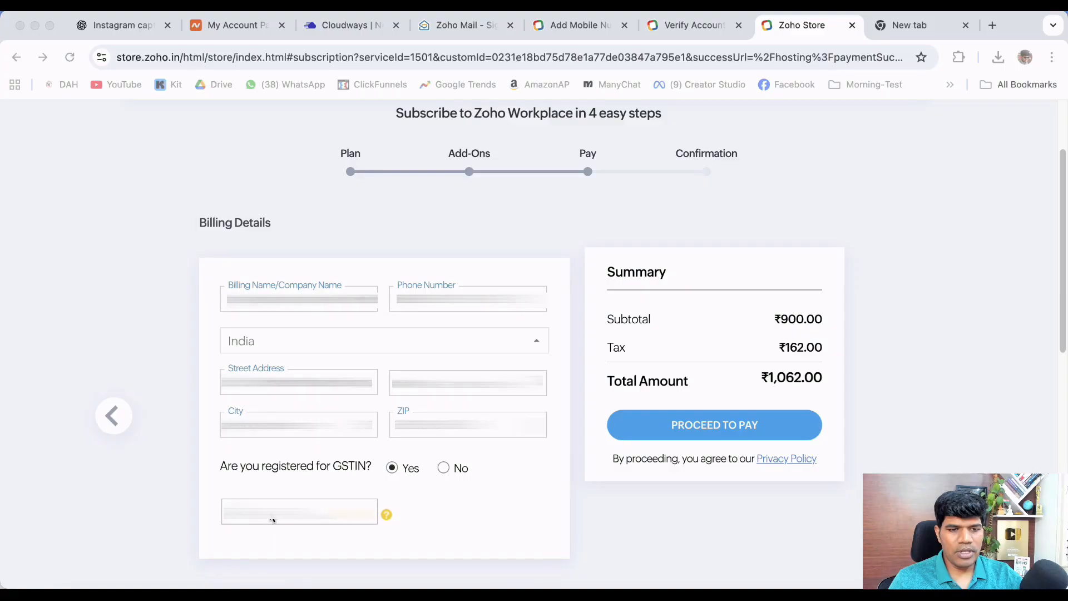
left_click(272, 520)
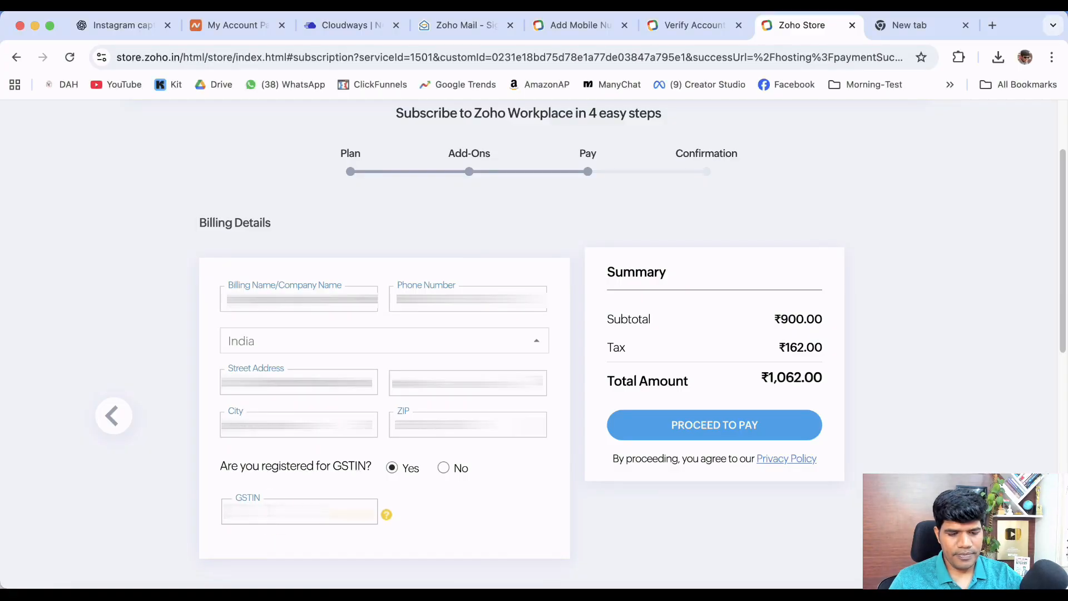
key("super+v")
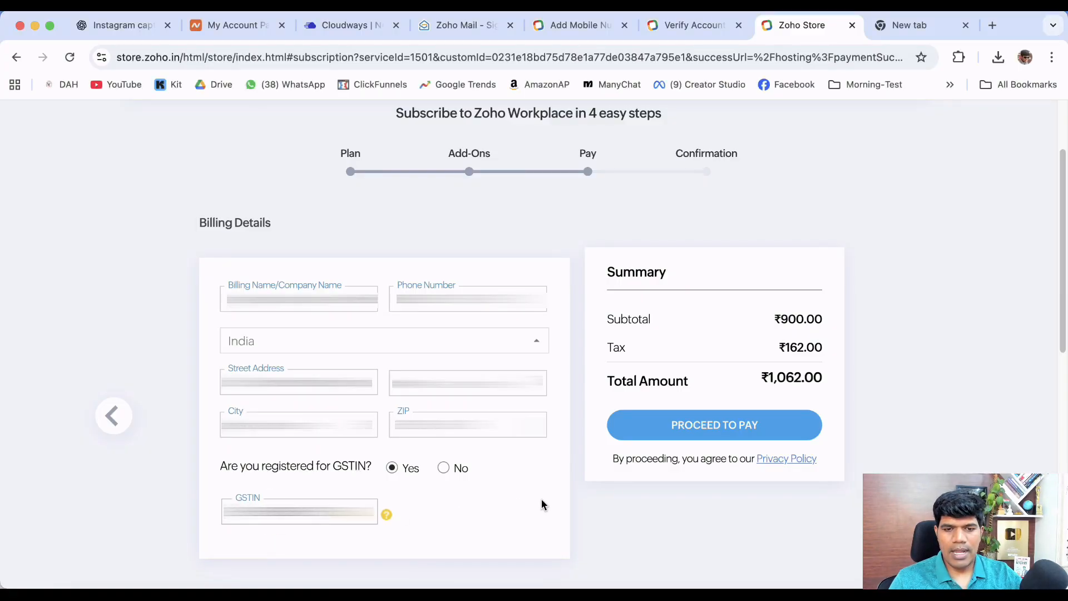
left_click(727, 429)
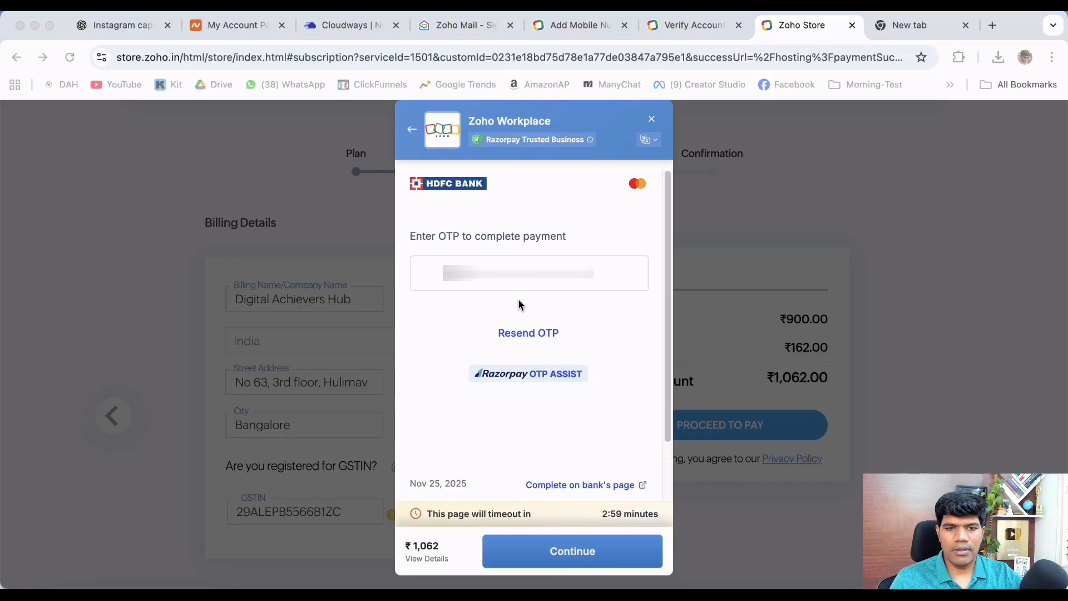
Enter the bank's OTP to complete the payment, and continue through Zoho Workplace to the domain verification
left_click(519, 274)
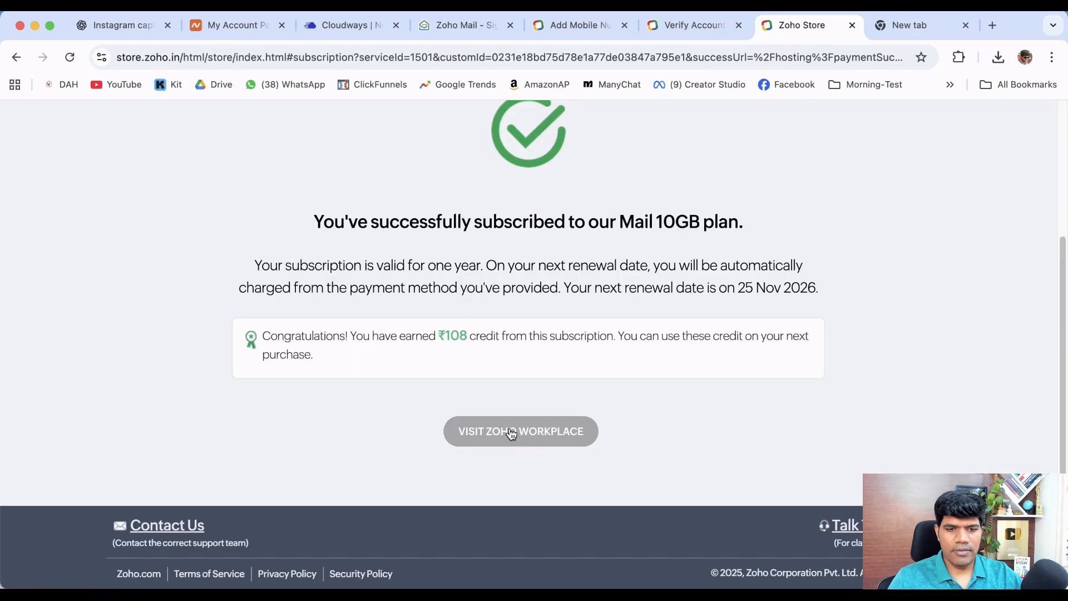
left_click(509, 440)
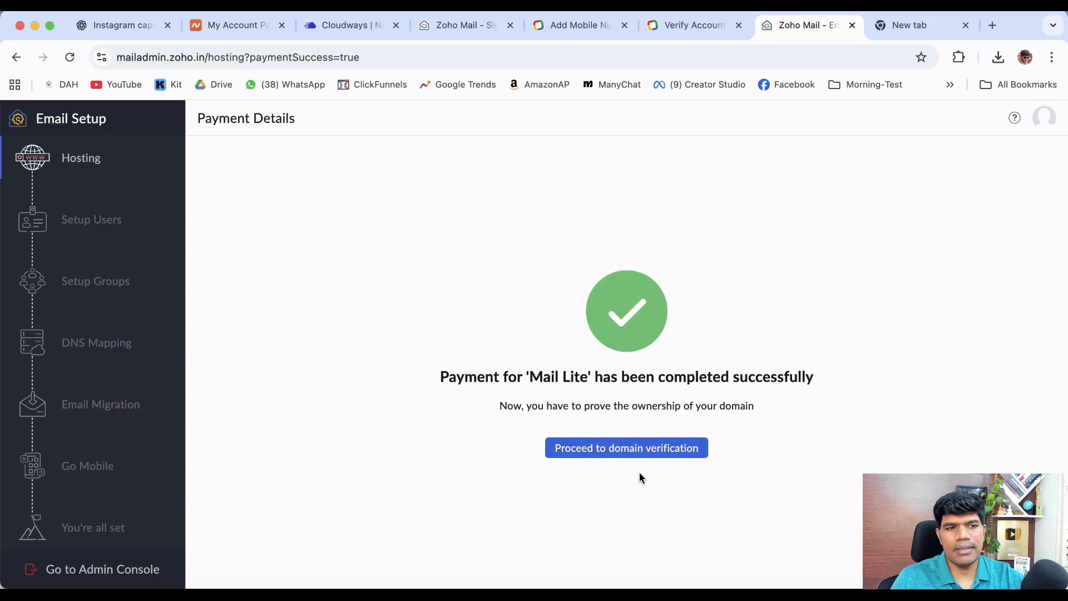
left_click(605, 455)
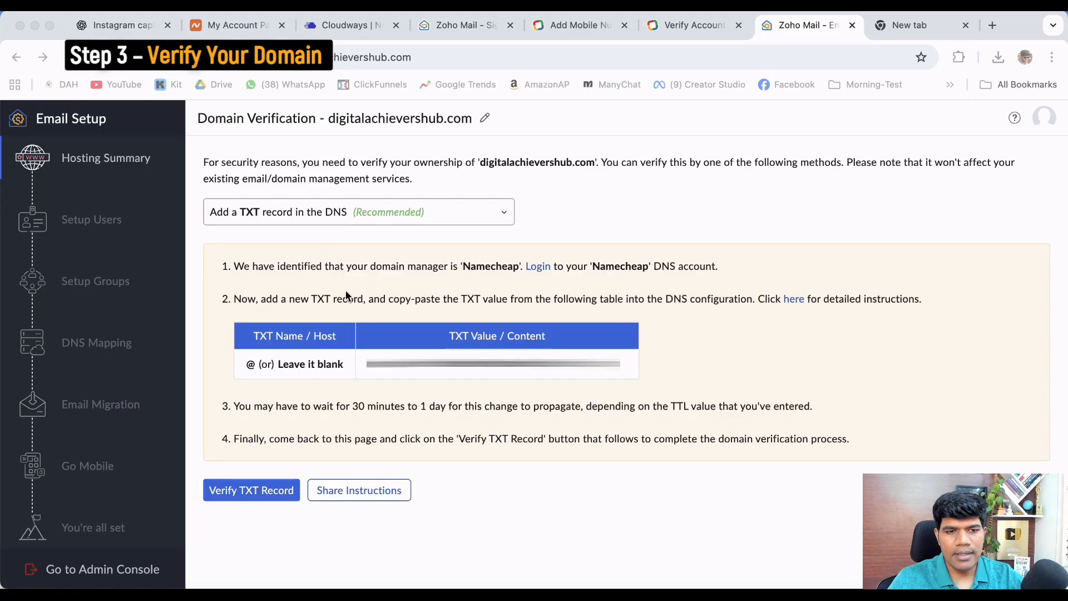
Copy the TXT value given for verifying digitalachievershub.com by adding a TXT record in the DNS
left_click(375, 369)
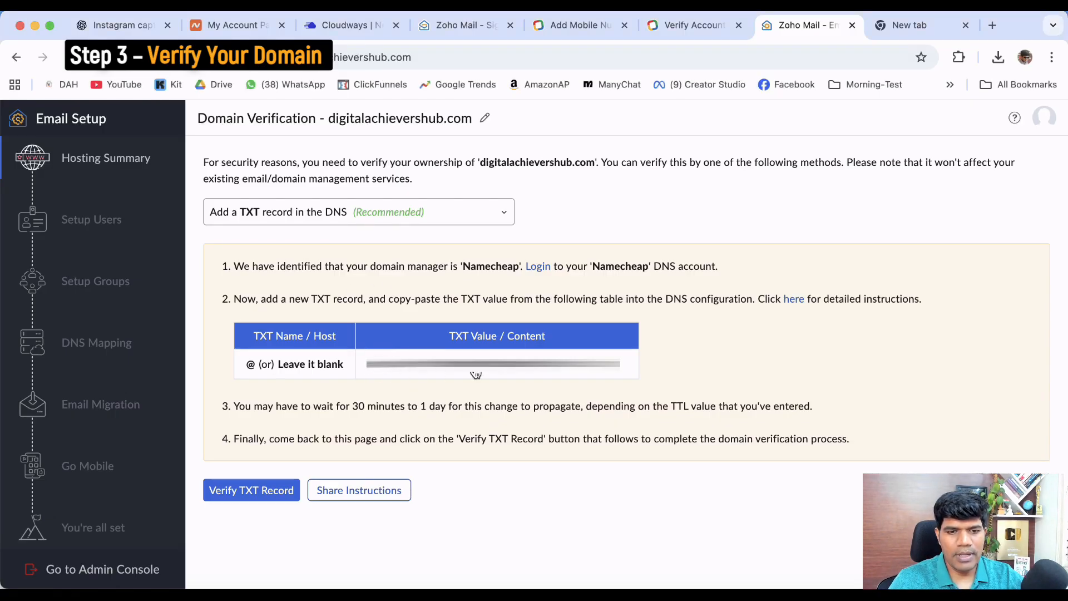
left_click_drag(285, 267, 438, 269)
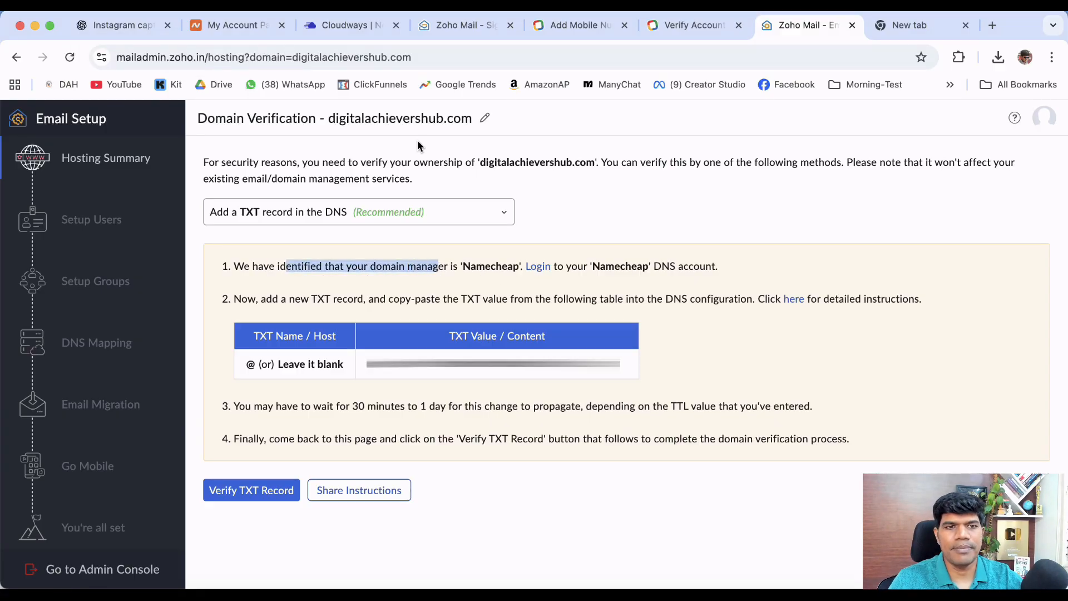
left_click(248, 27)
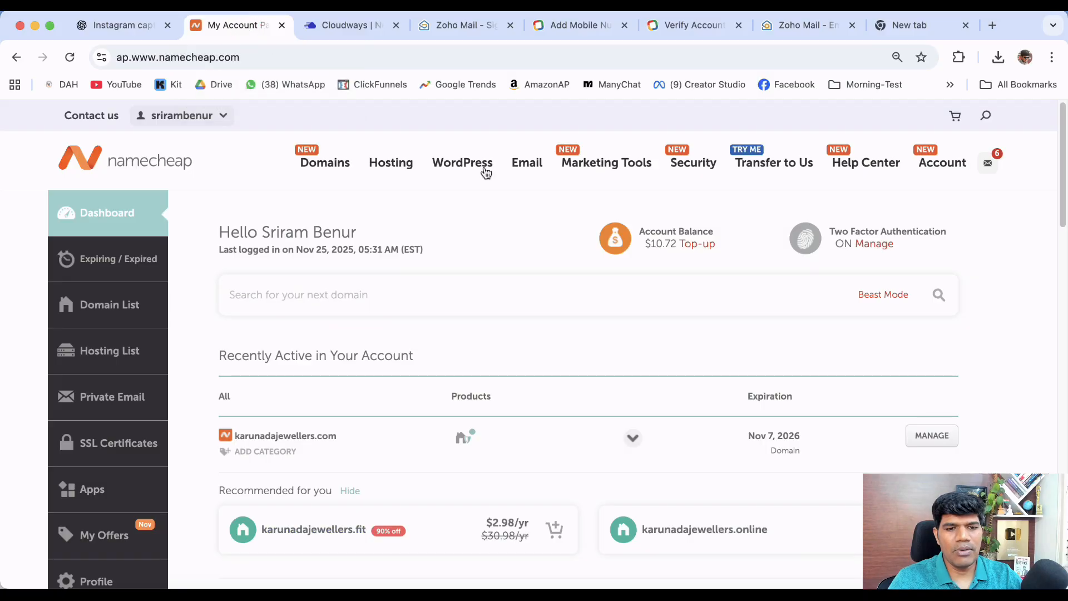
left_click(771, 33)
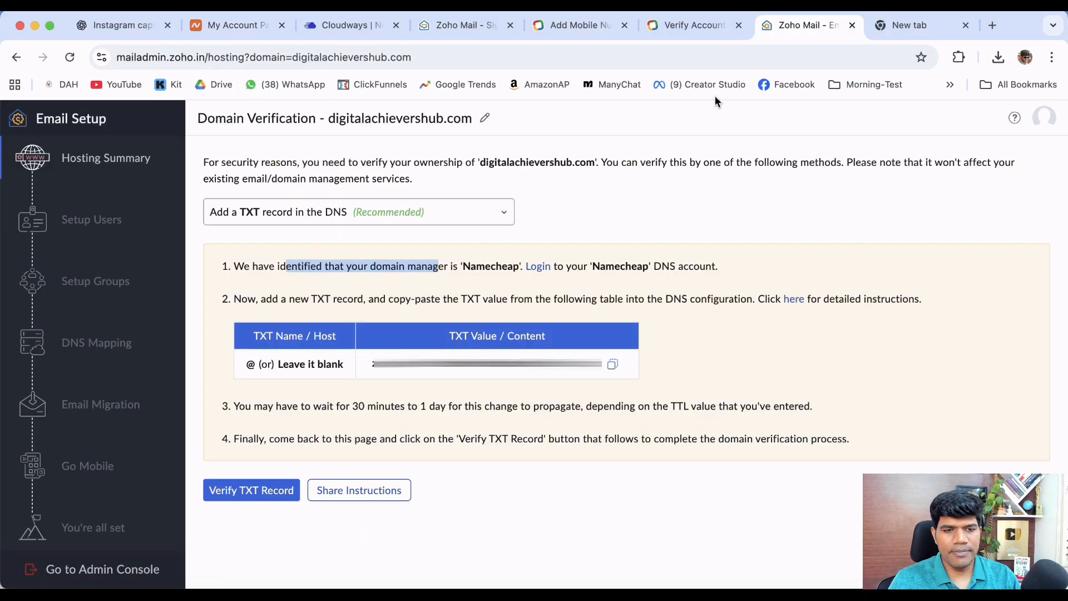
left_click(613, 365)
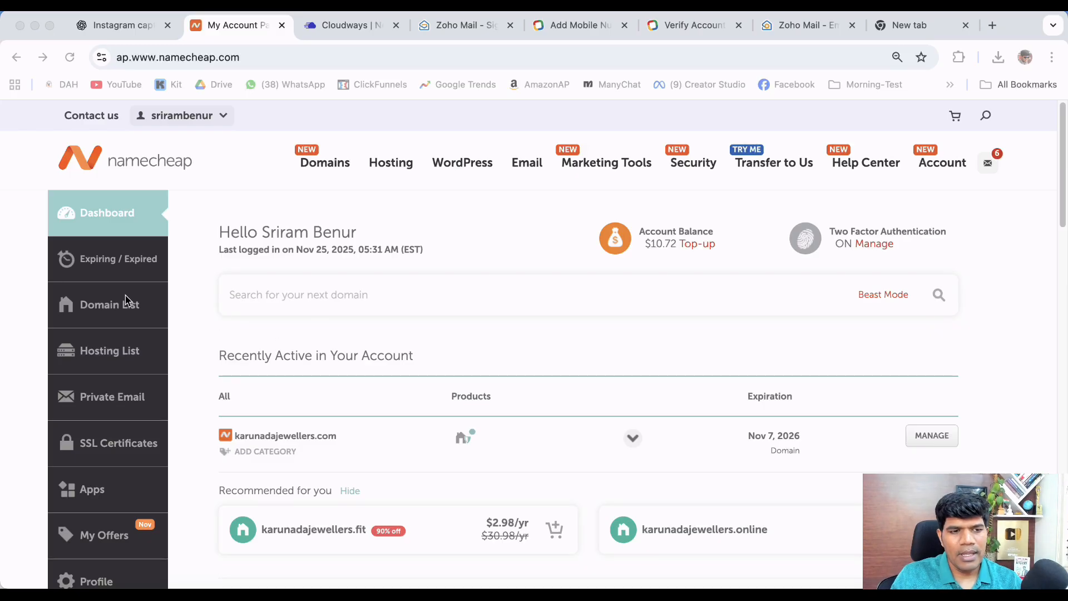
In Namecheap, find digitalachievershub.com in the domain list, manage it, and show its Advanced DNS settings
left_click(100, 312)
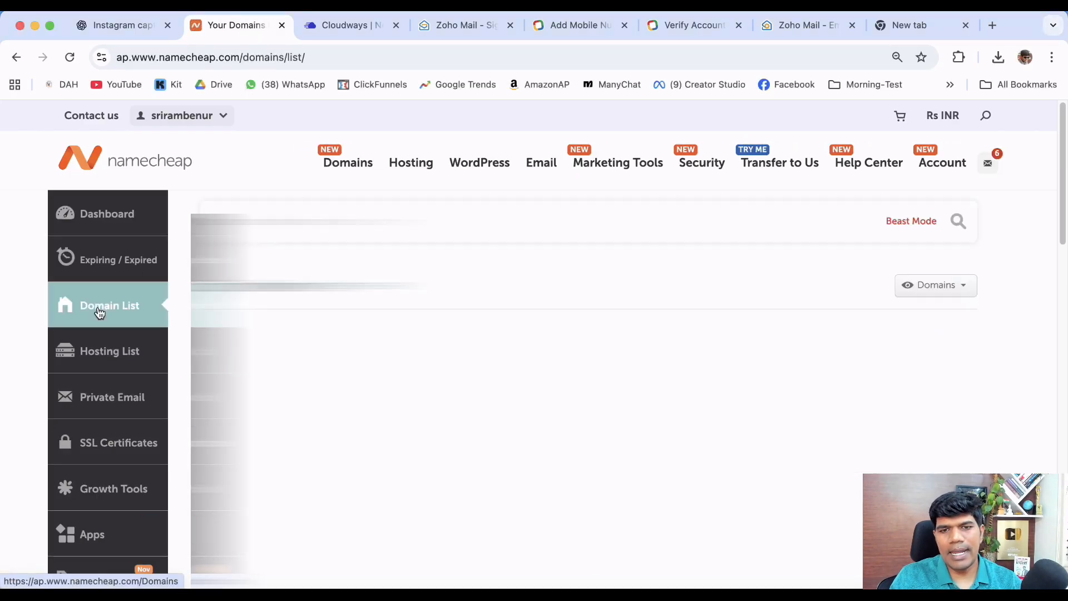
scroll(469, 292, "down", 5)
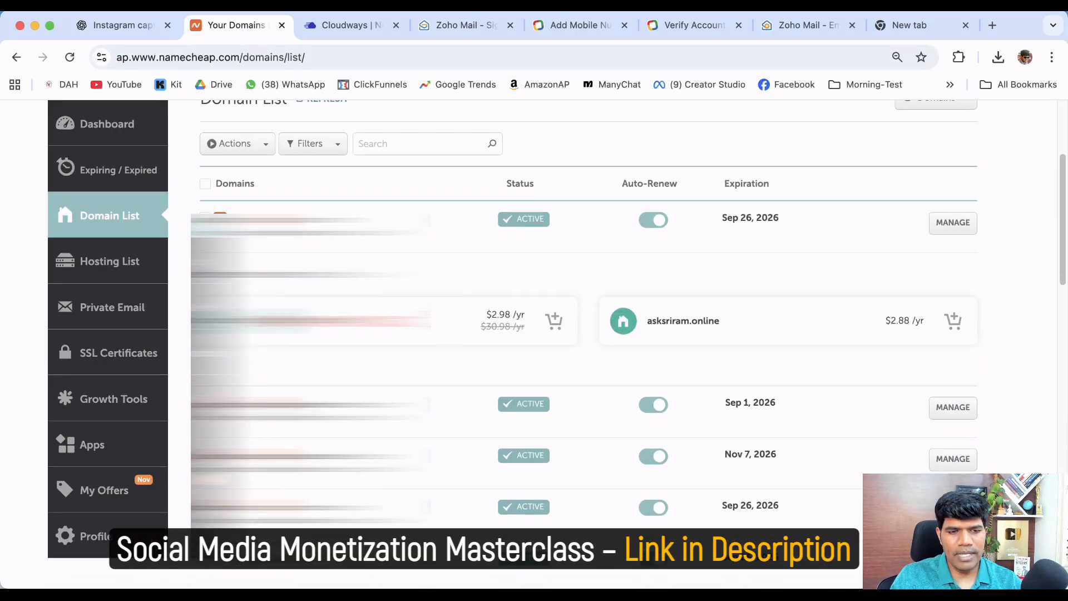
left_click(953, 408)
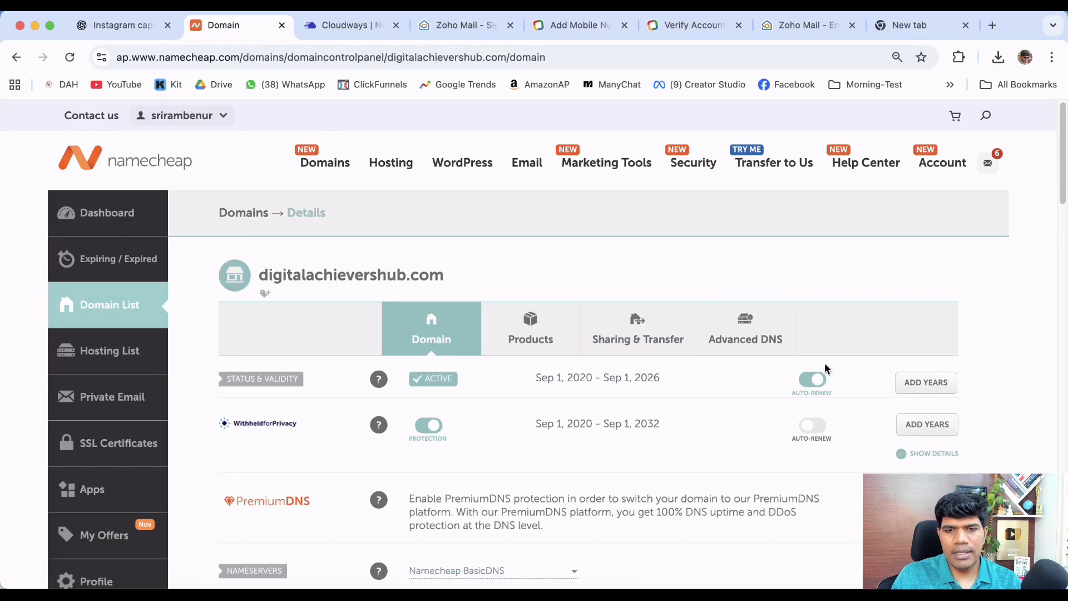
left_click(740, 346)
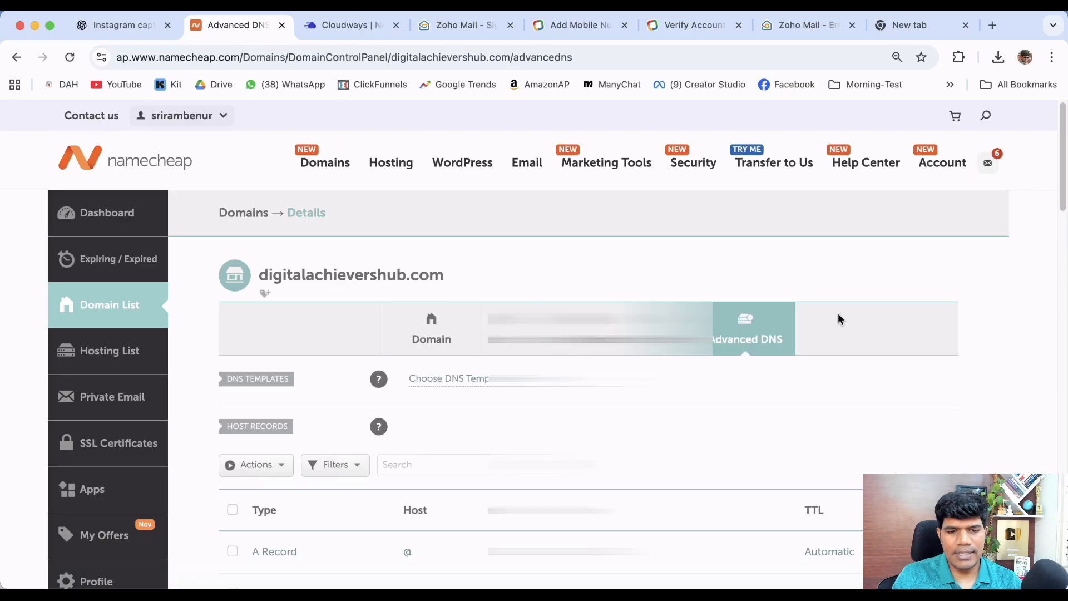
Add a new TXT record to the host records and paste the copied Zoho verification value into it
scroll(842, 315, "down", 4)
scroll(839, 328, "down", 5)
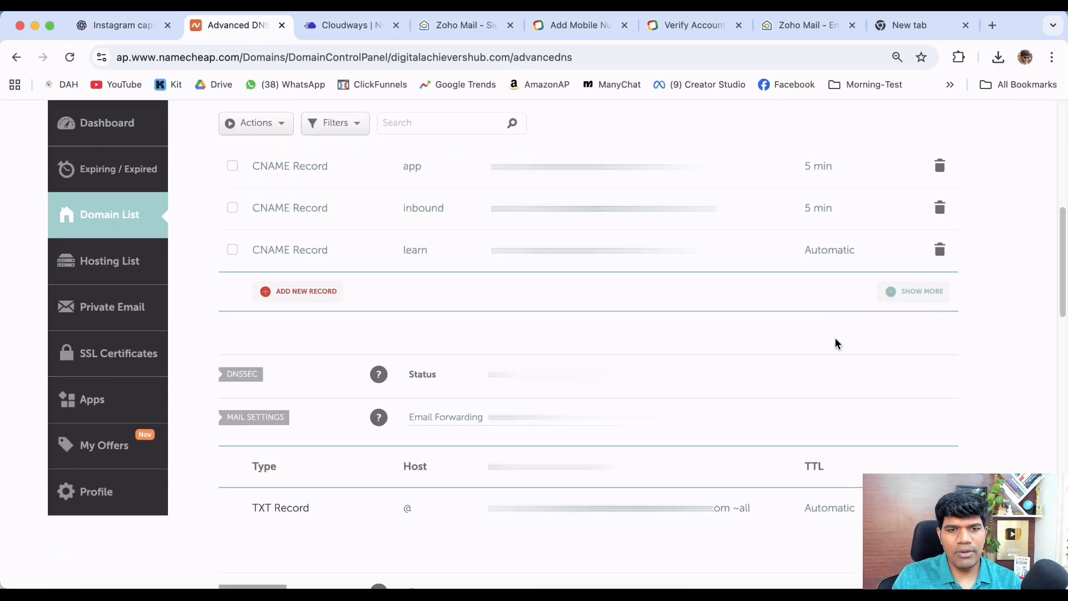
left_click(294, 297)
left_click_drag(380, 245, 377, 304)
left_click(310, 305)
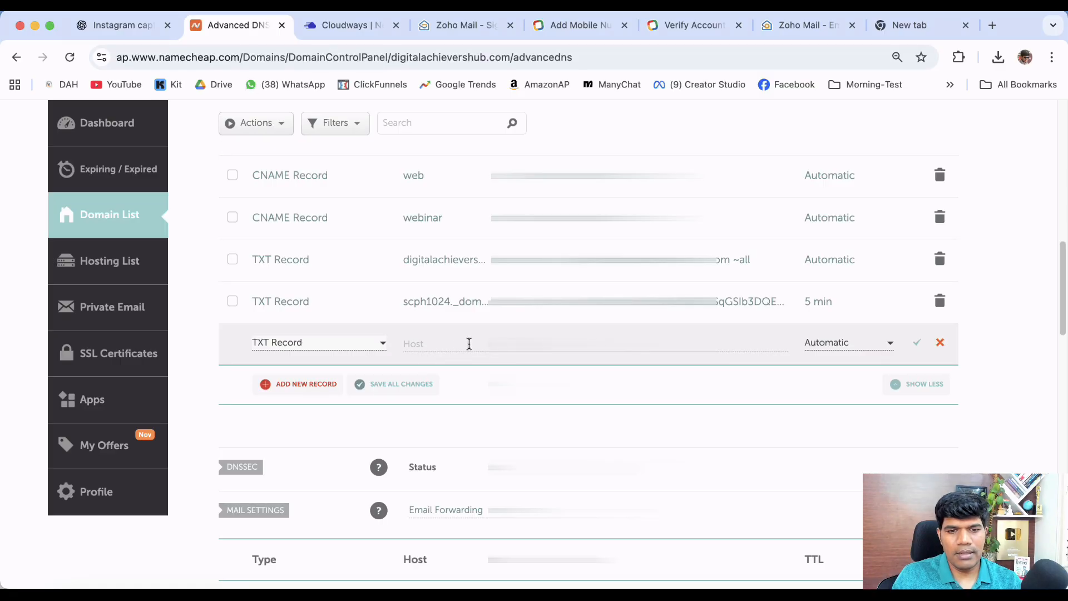
key("super+v")
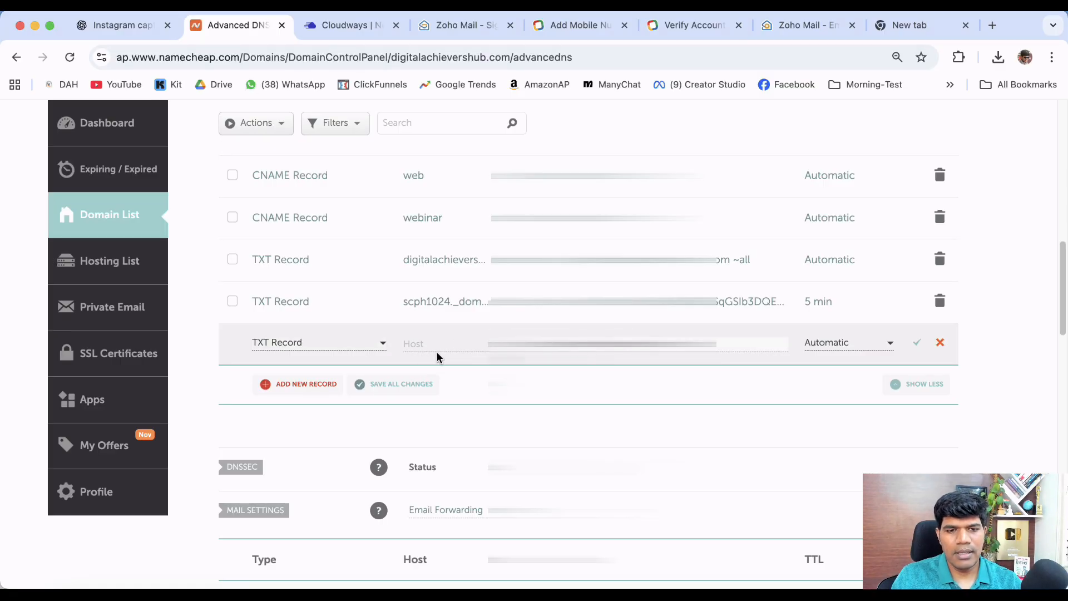
Check the required host in Zoho's instructions, set the new TXT record's host to @ in Namecheap, and save it
left_click(769, 25)
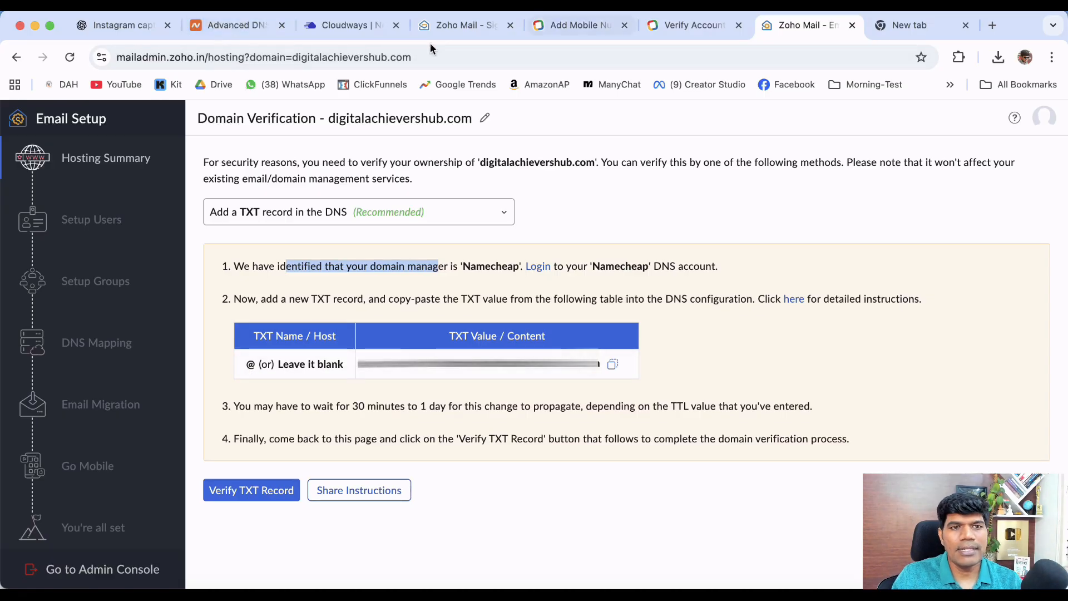
left_click(229, 26)
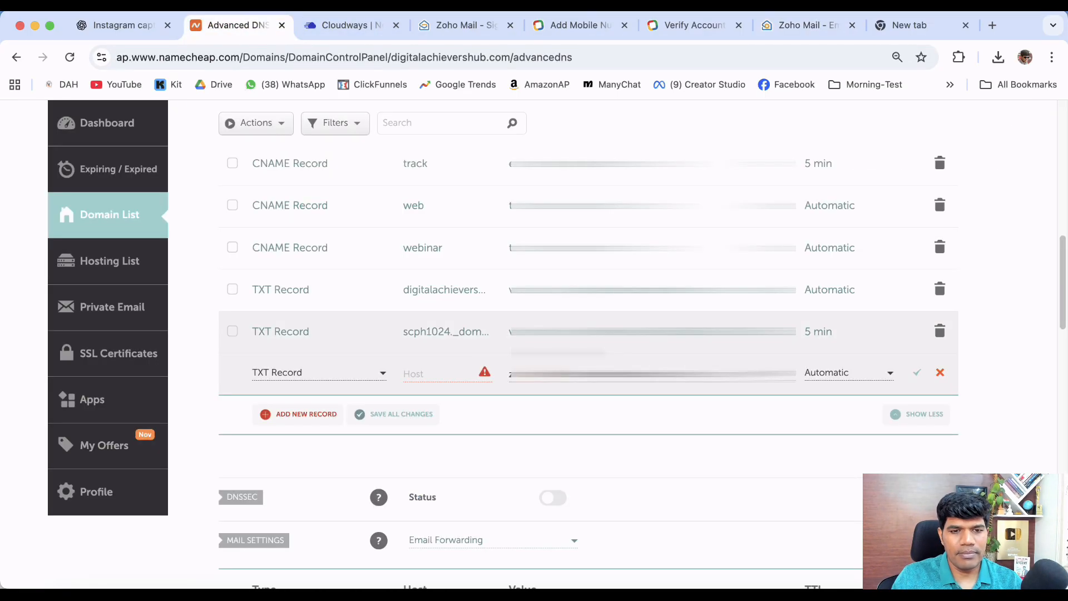
left_click(429, 370)
type("@")
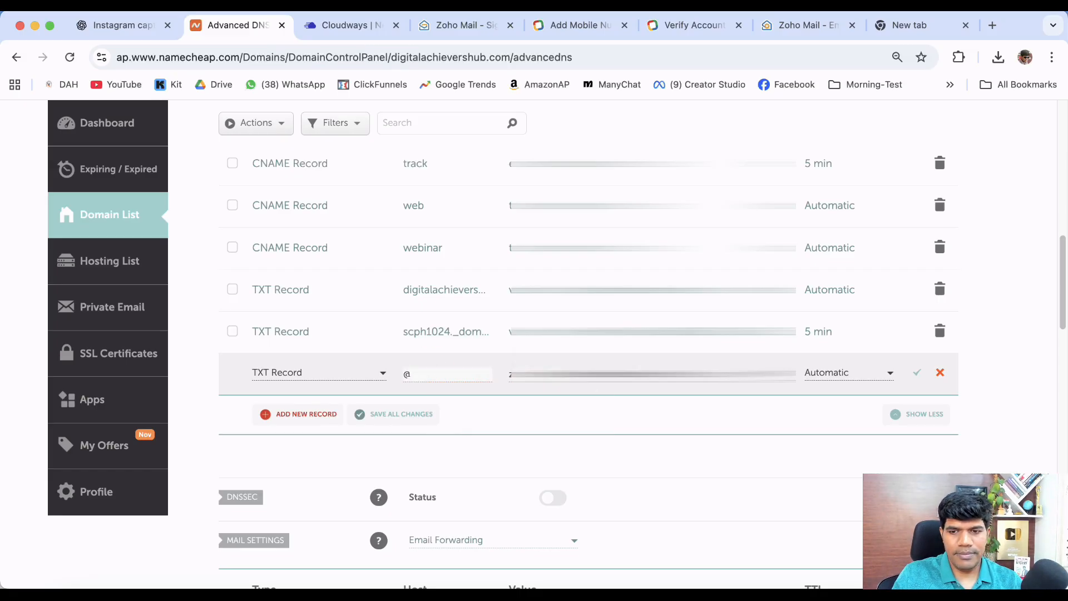
left_click(916, 373)
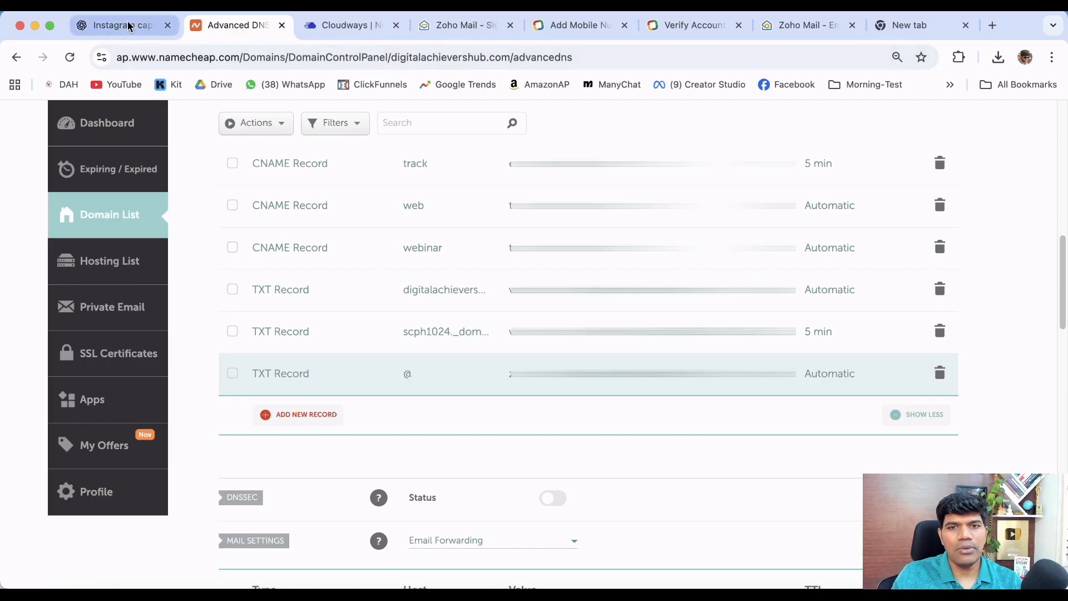
Return to Zoho's domain verification and verify the TXT record, repeating the check after allowing time for DNS propagation
left_click(797, 26)
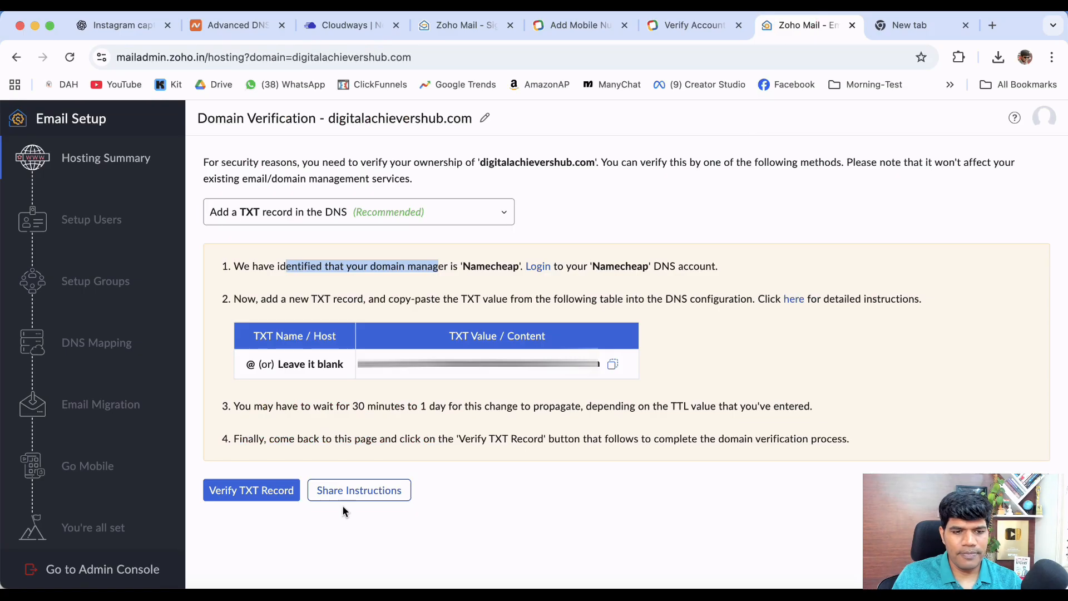
left_click(264, 500)
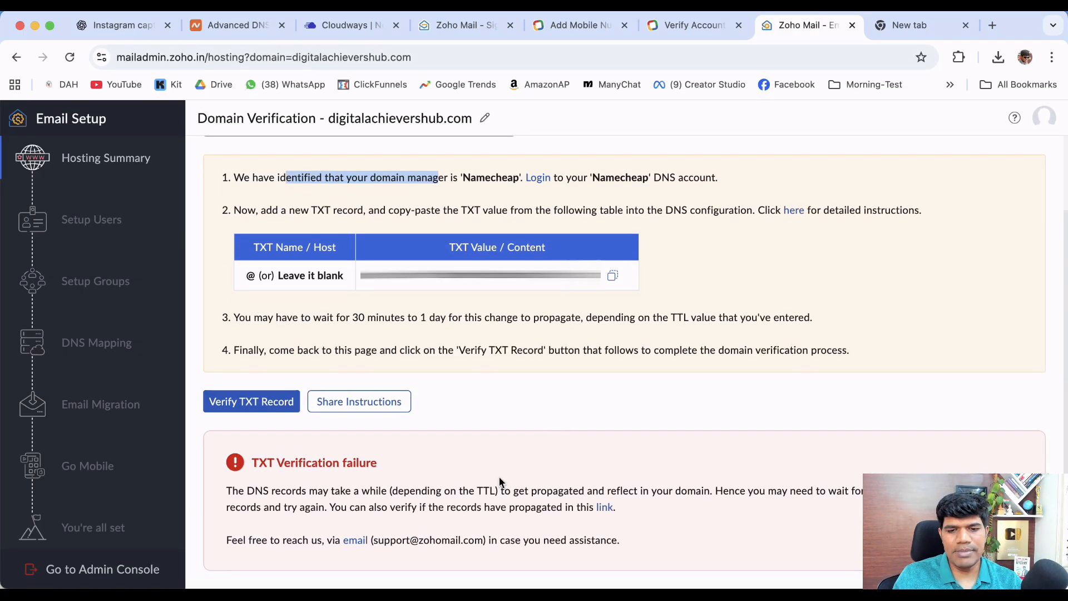
left_click_drag(350, 318, 519, 318)
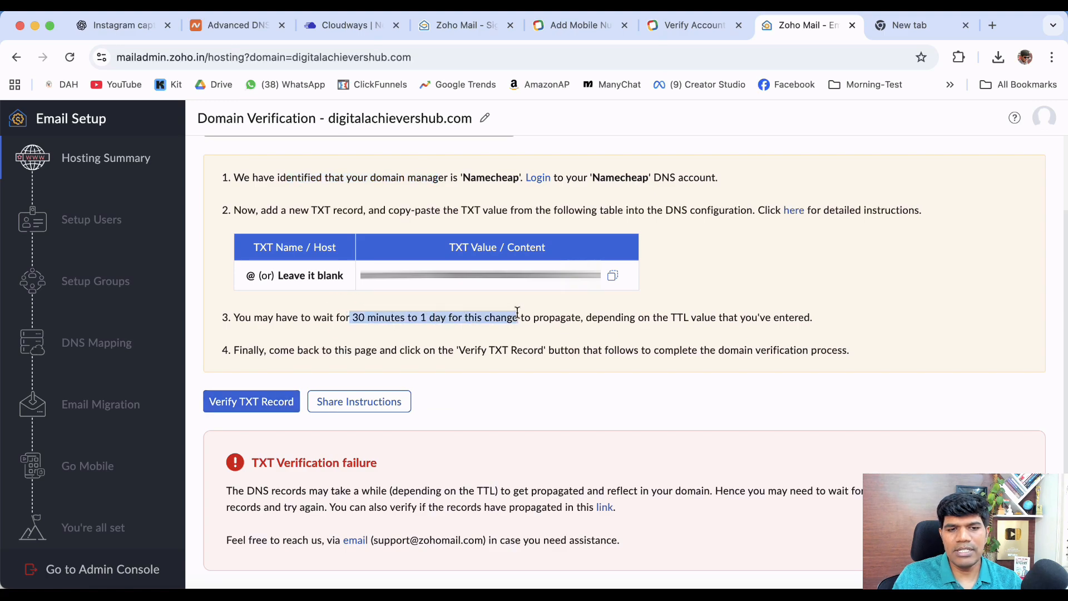
left_click(621, 418)
left_click(227, 410)
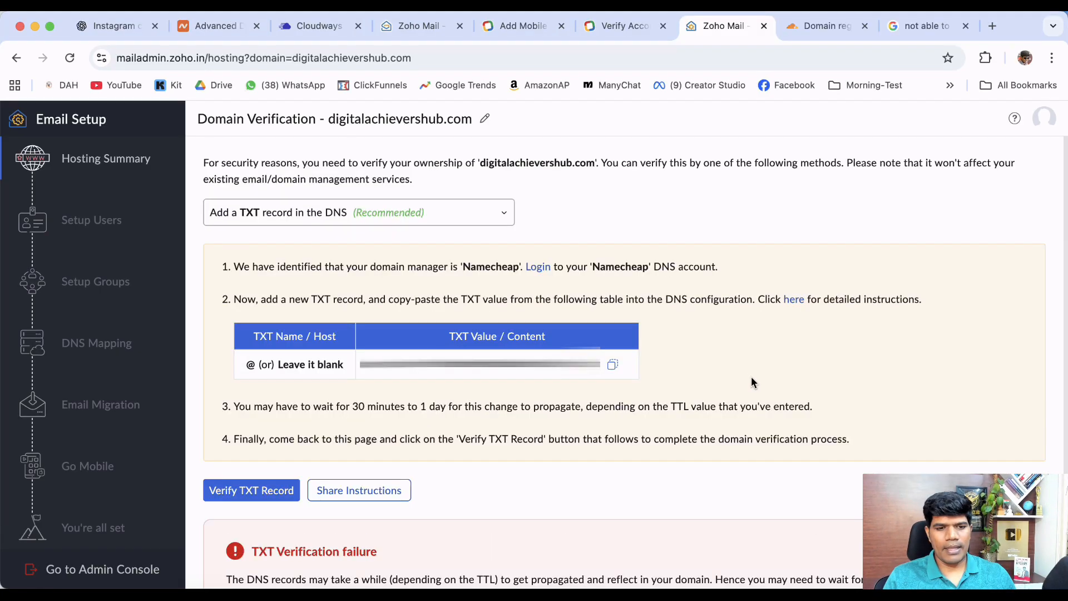
left_click(257, 497)
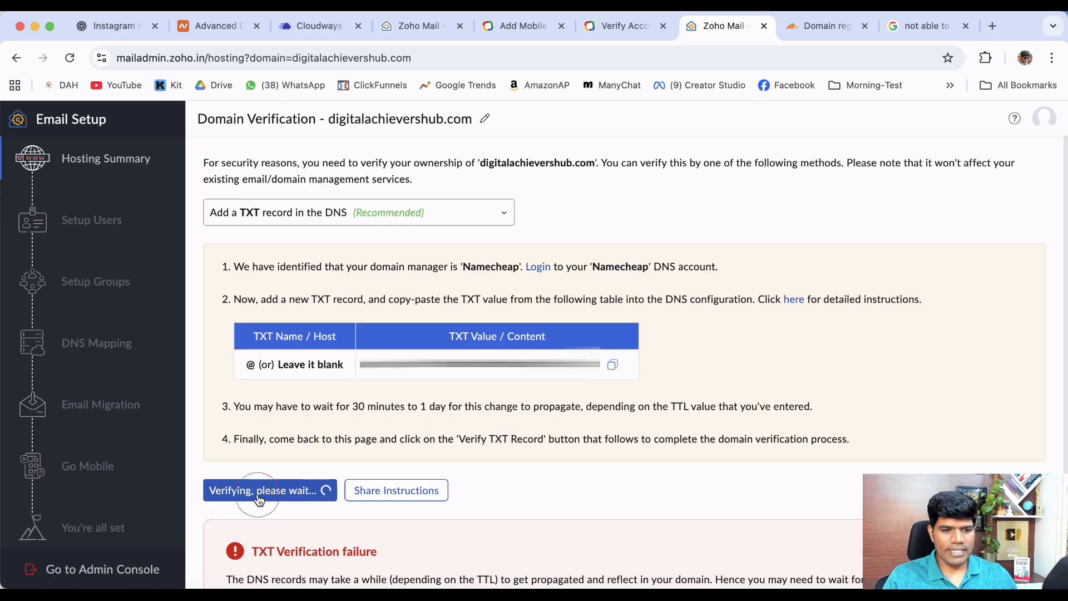
scroll(550, 465, "down", 2)
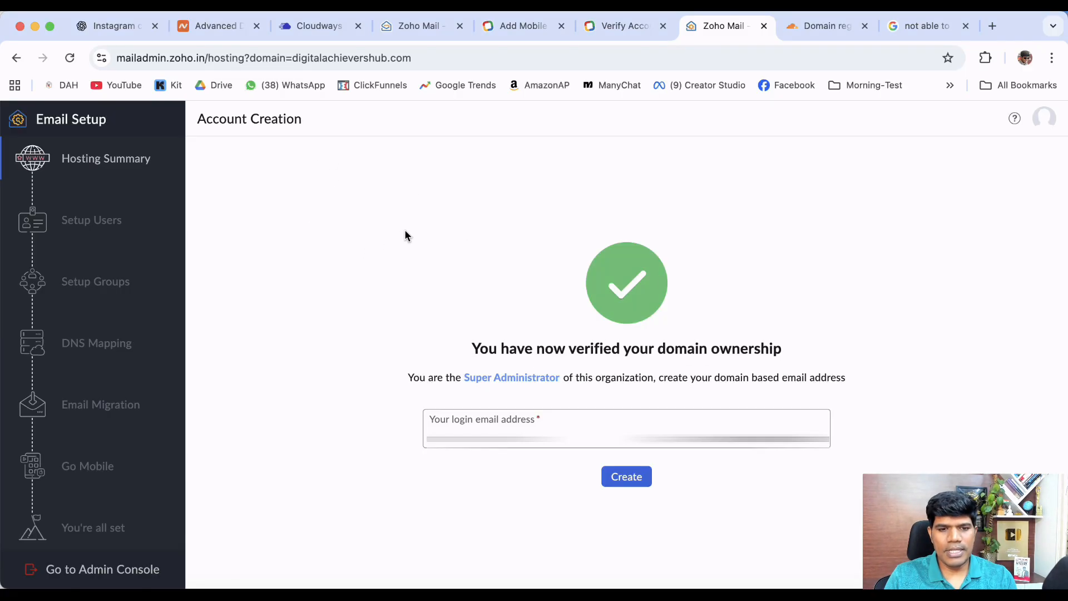
left_click(220, 27)
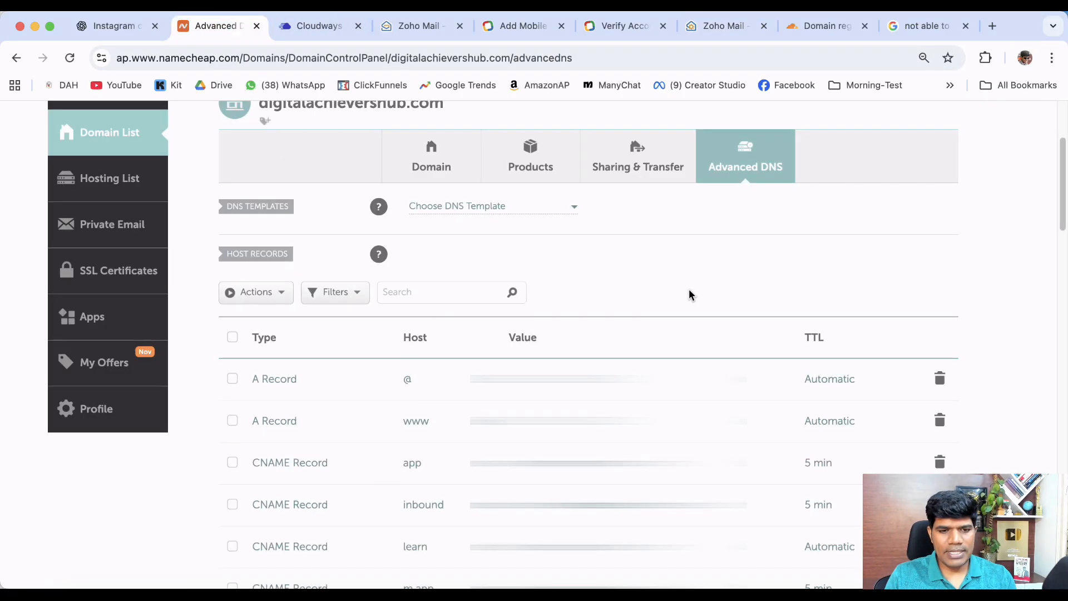
scroll(689, 293, "down", 3)
scroll(689, 289, "down", 6)
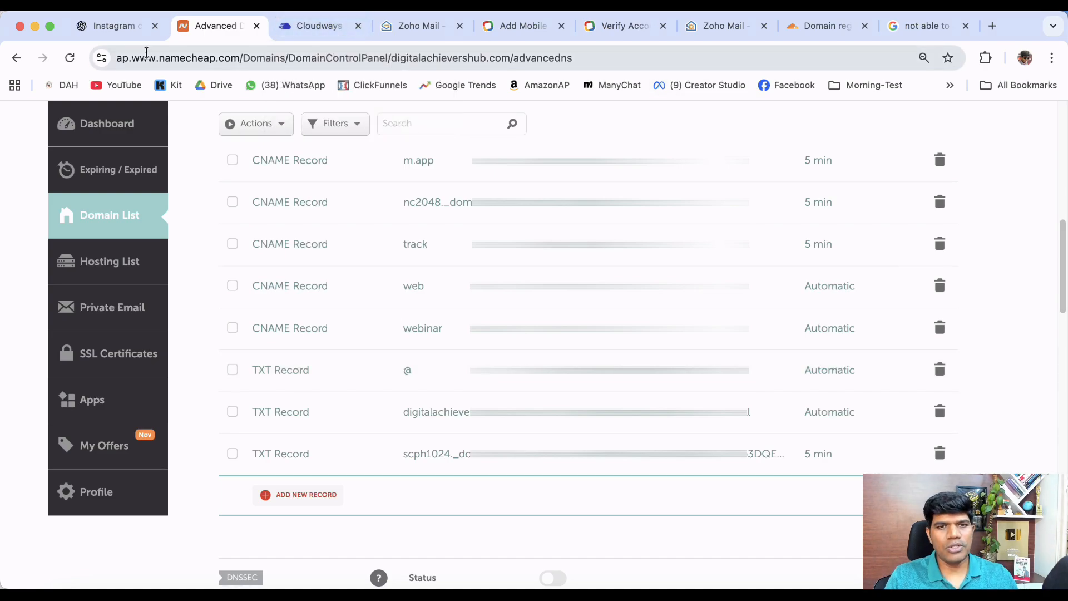
left_click(711, 29)
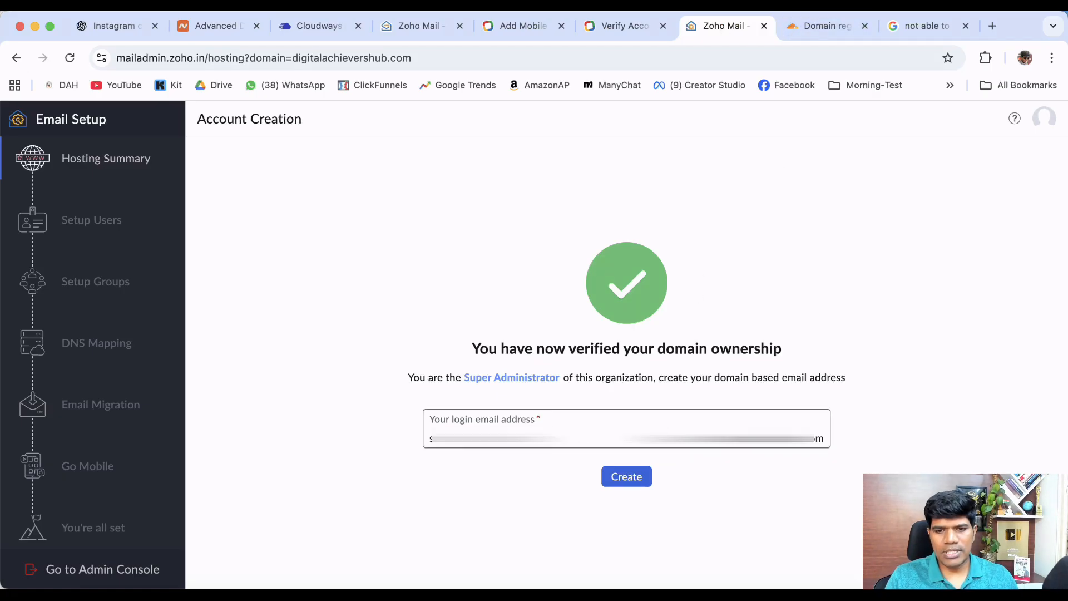
Change the Super Administrator's domain-based login email address on the account creation page and create the account
double_click(464, 440)
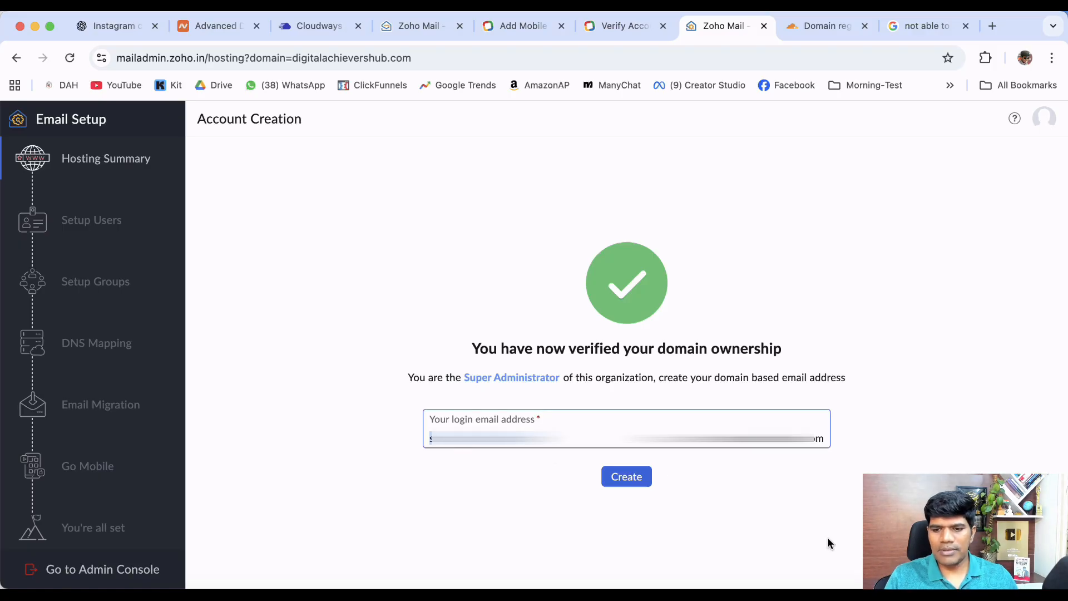
key("super+Tab")
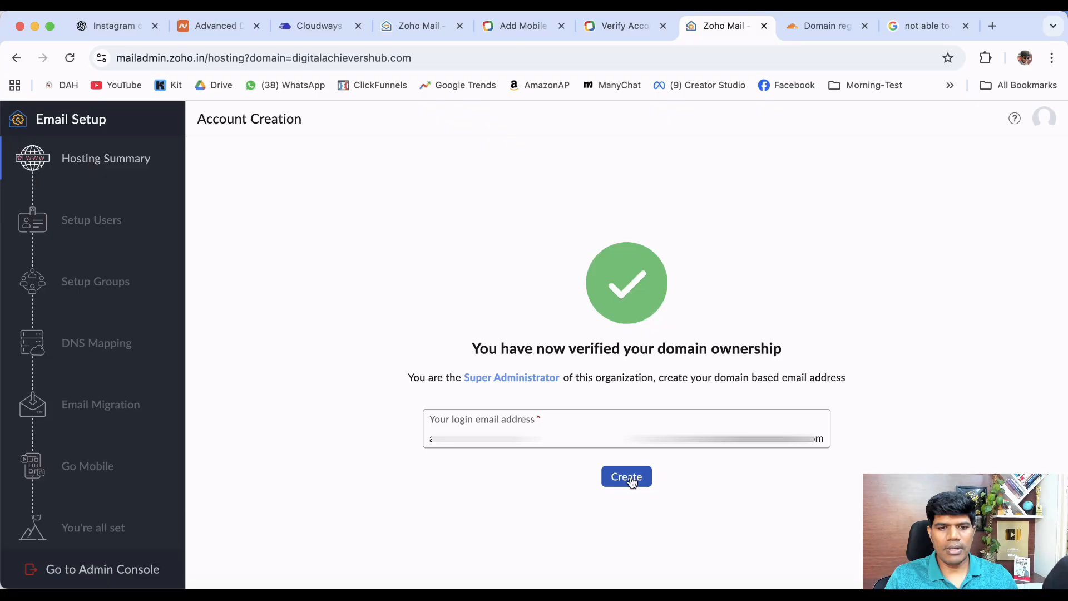
left_click(632, 481)
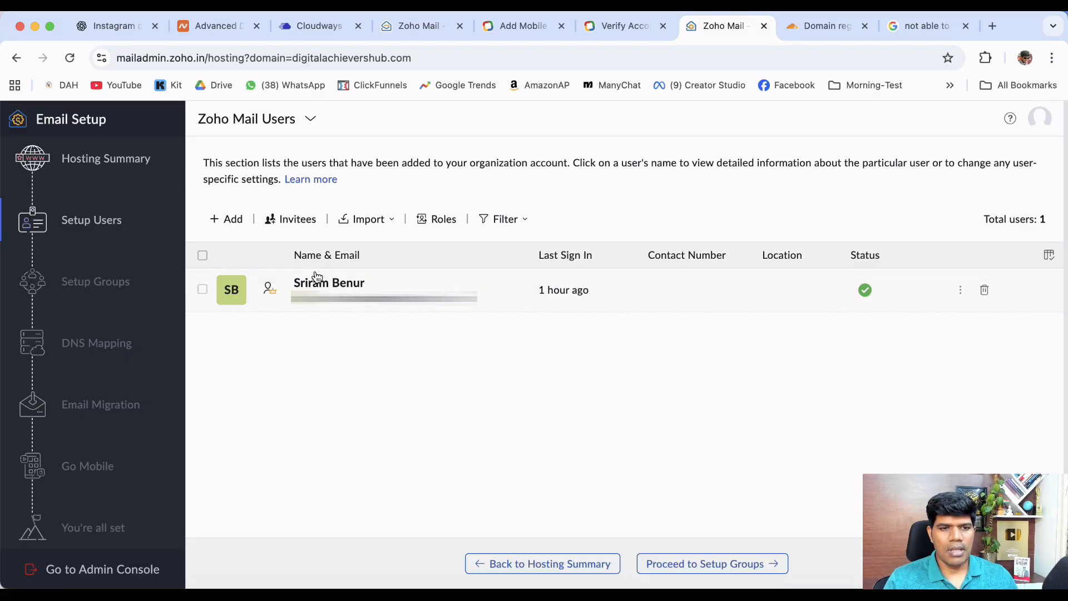
Review the existing user's profile and its security login email address settings, and return to the Zoho Mail users list
left_click(960, 289)
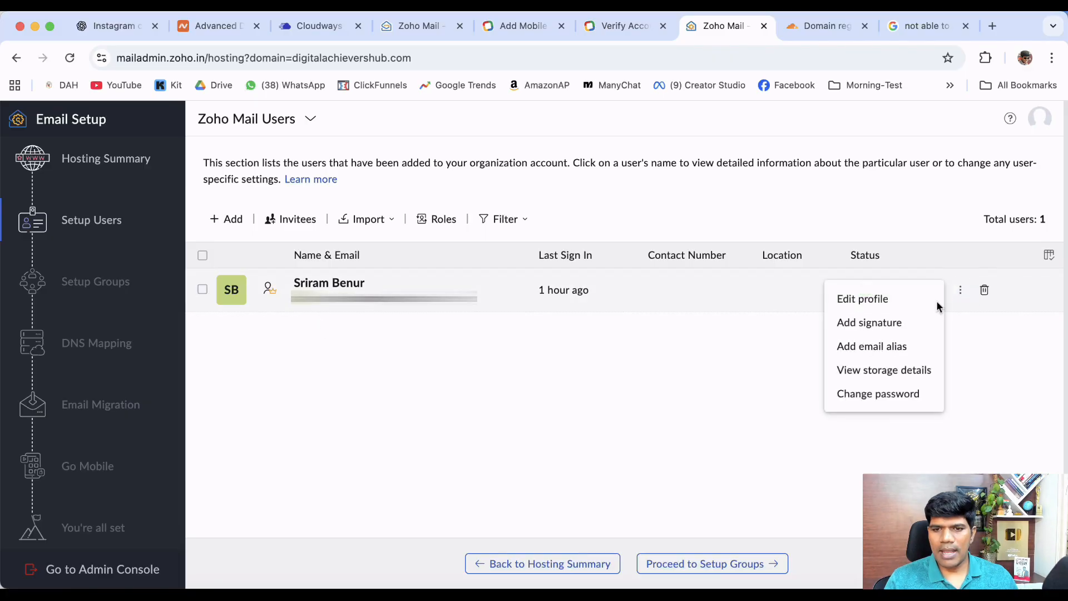
left_click(855, 300)
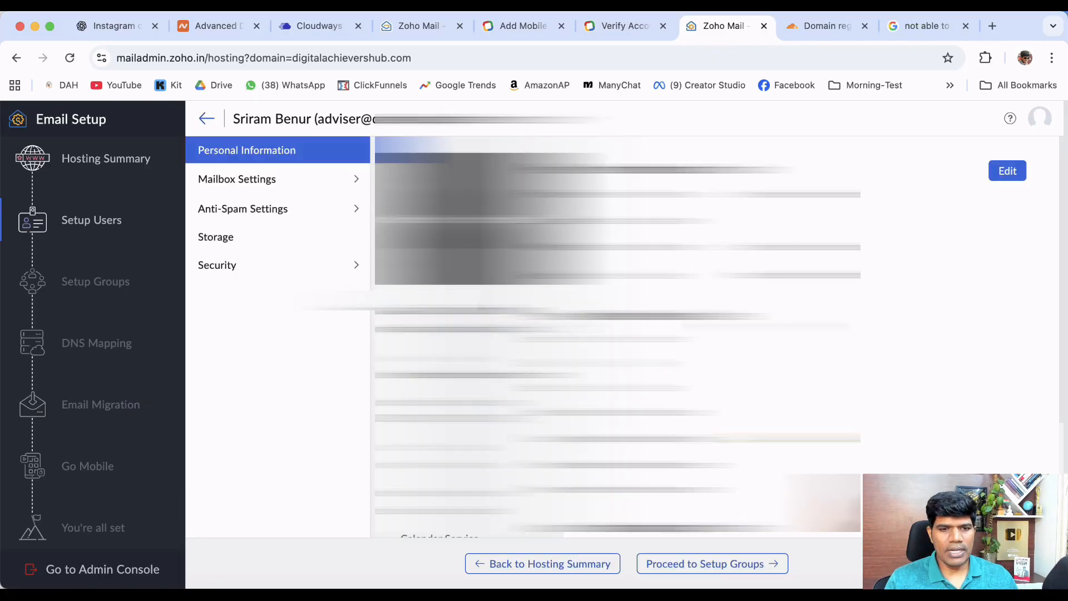
left_click(456, 329)
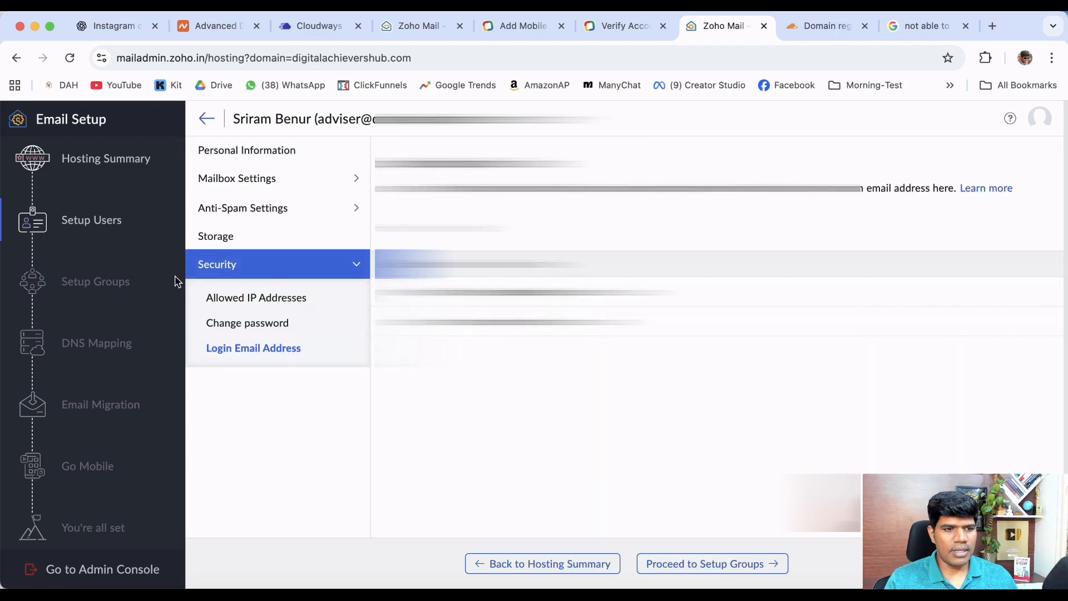
left_click(118, 227)
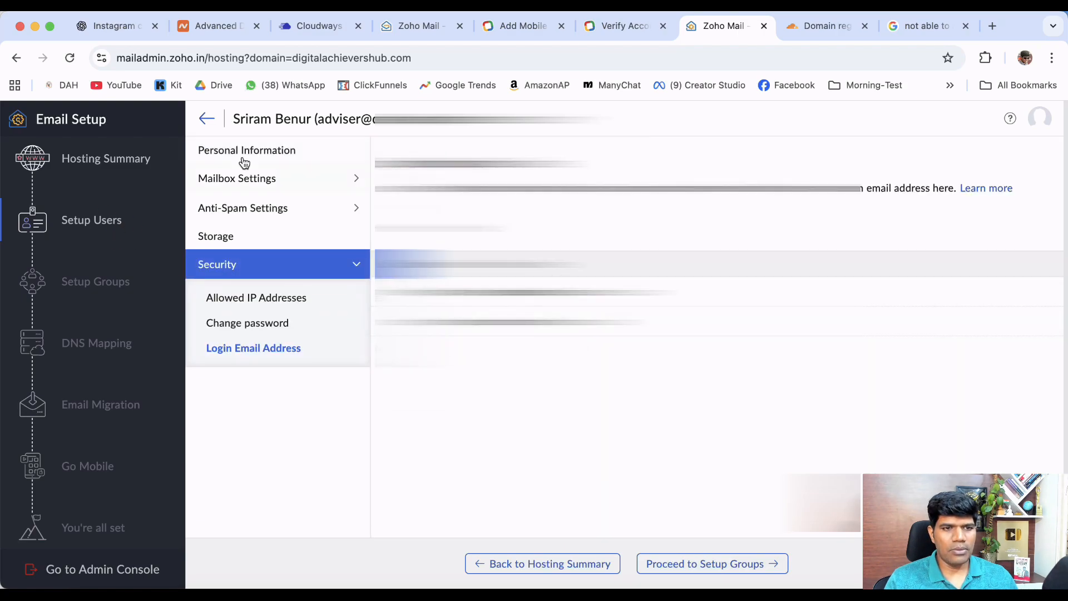
left_click(210, 121)
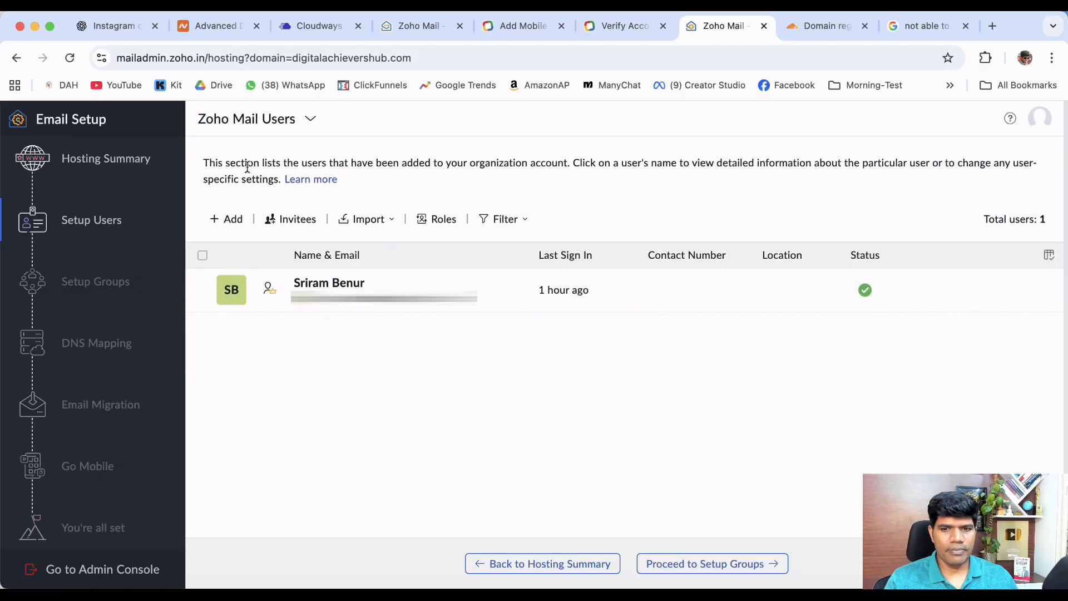
scroll(641, 435, "down", 1)
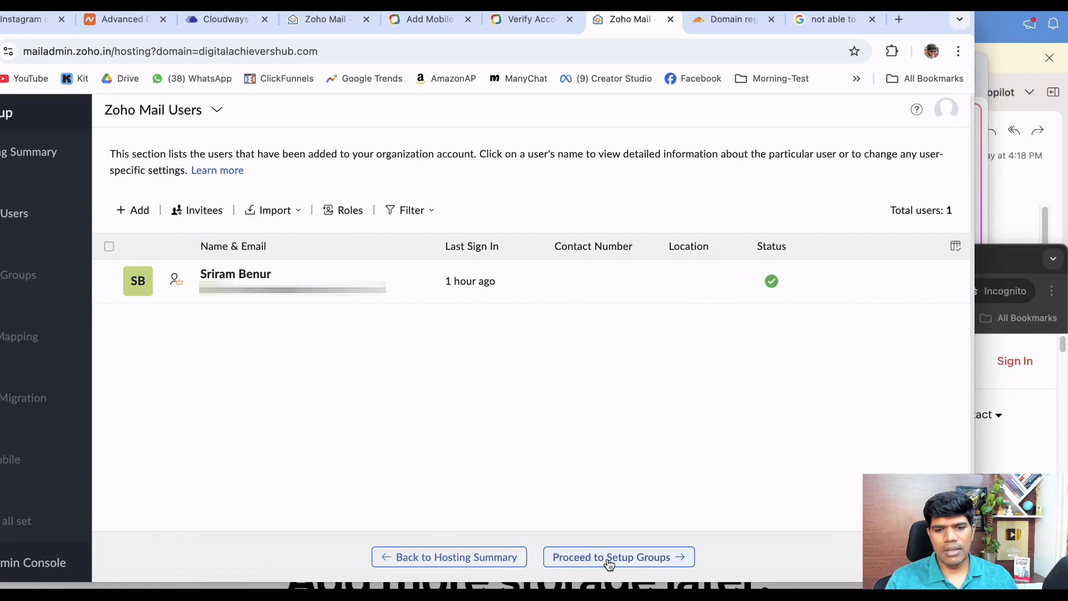
Proceed from user setup through the groups stage, without creating a group, to Zoho's DNS mapping stage
left_click(609, 558)
left_click_drag(930, 25, 1017, 22)
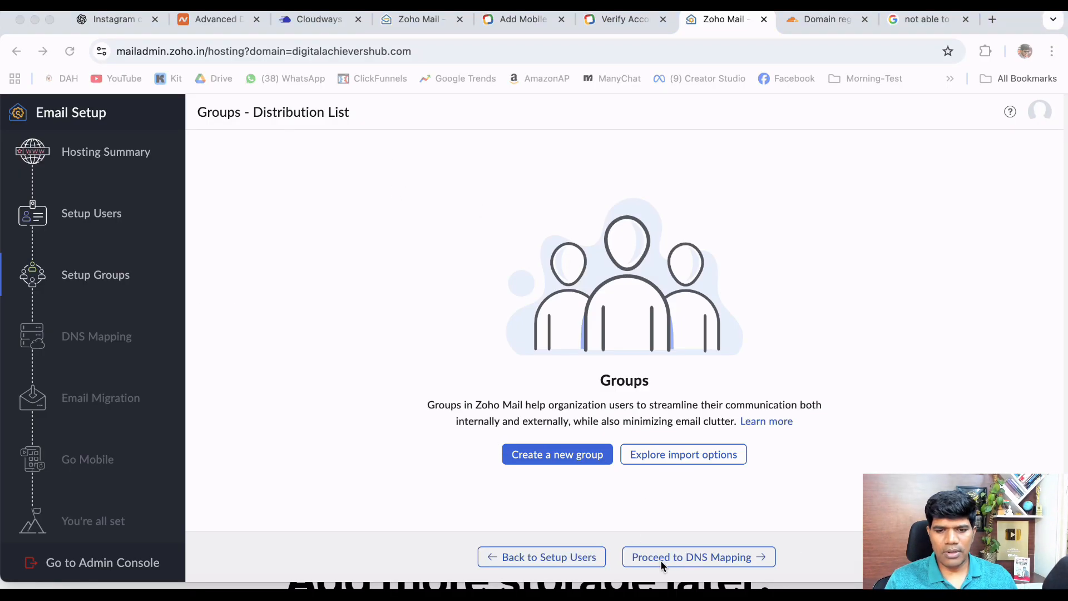
left_click(661, 561)
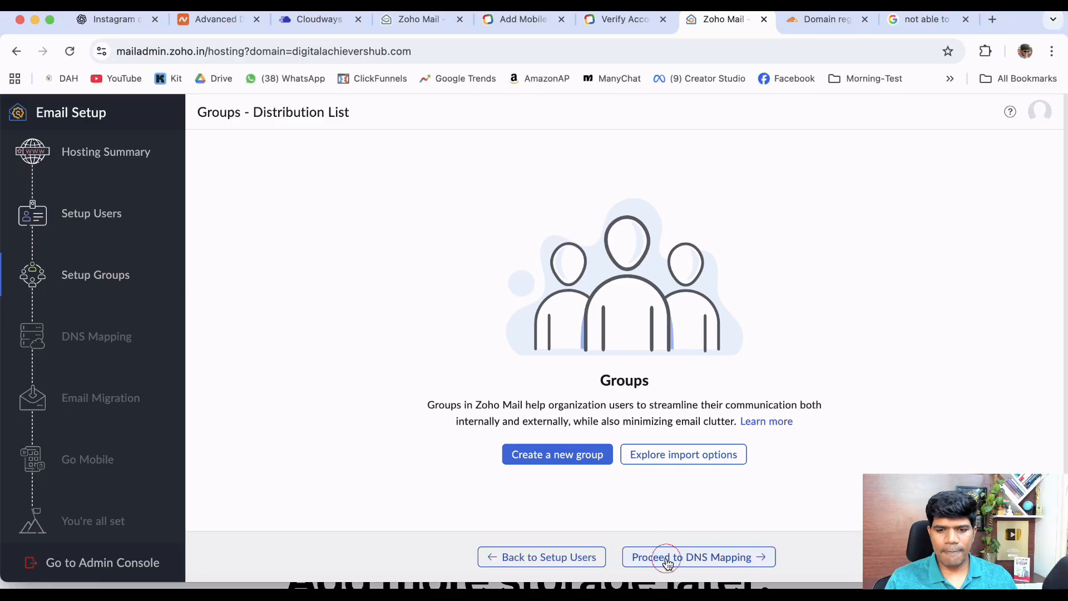
left_click(667, 559)
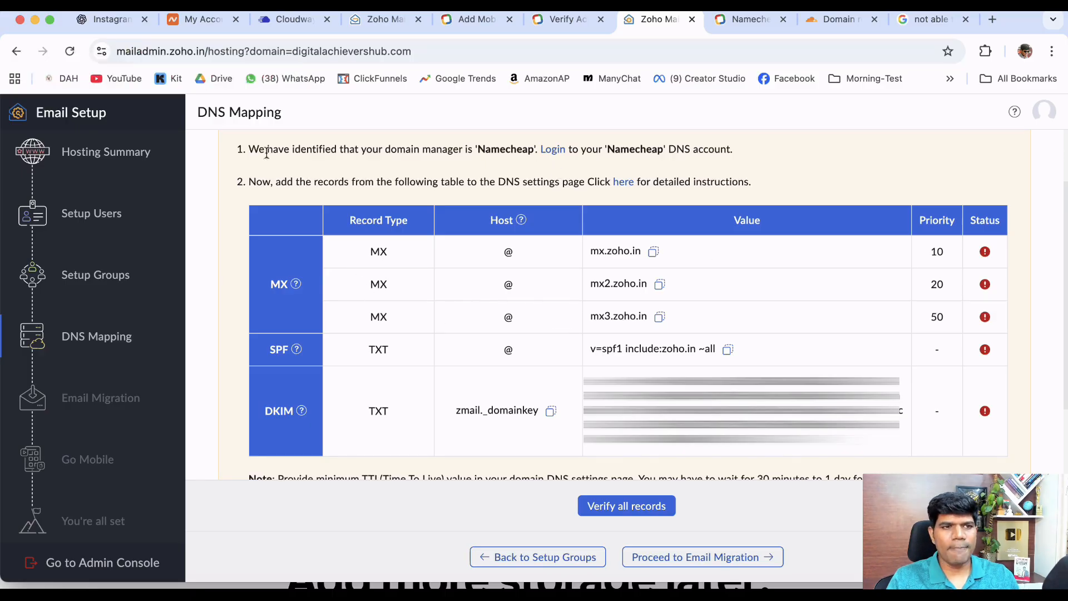
Switch to Namecheap and open the Advanced DNS settings of digitalachievershub.com from the domain list
left_click(192, 21)
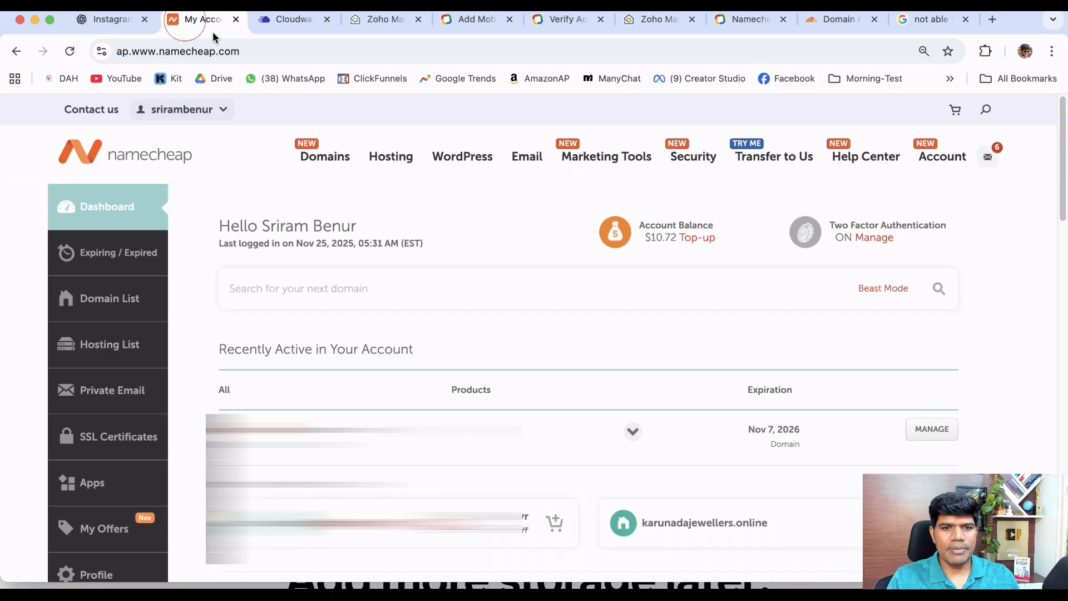
left_click(125, 303)
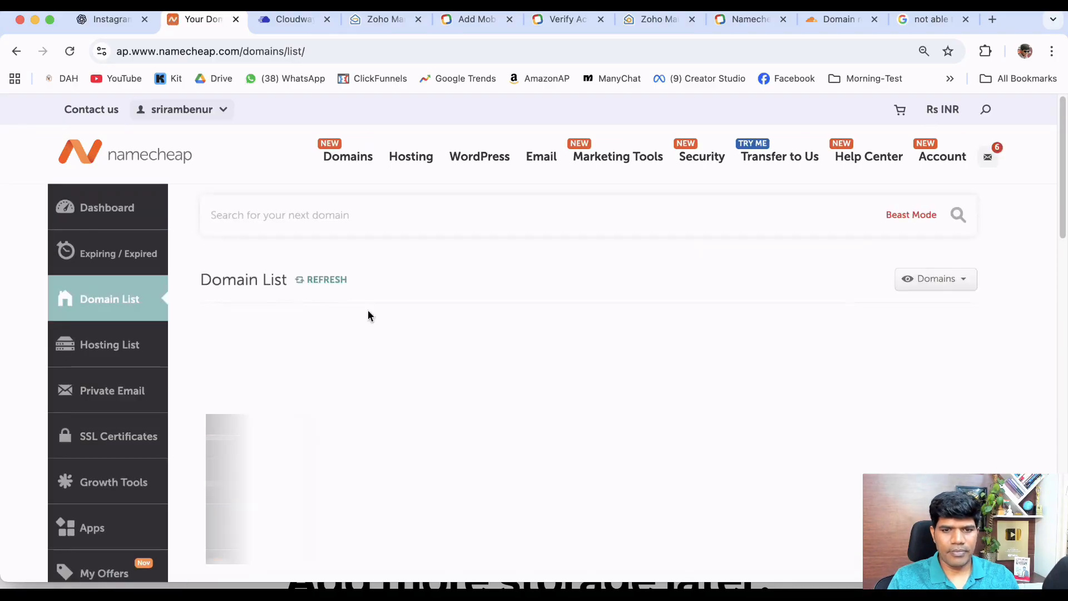
scroll(640, 320, "down", 2)
scroll(640, 319, "down", 8)
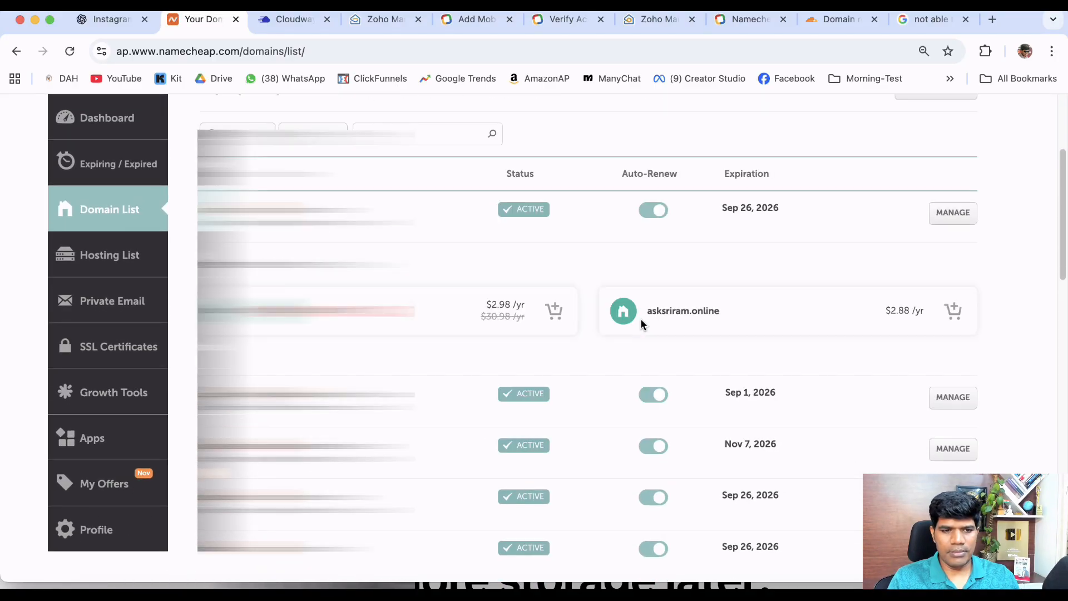
scroll(604, 308, "up", 1)
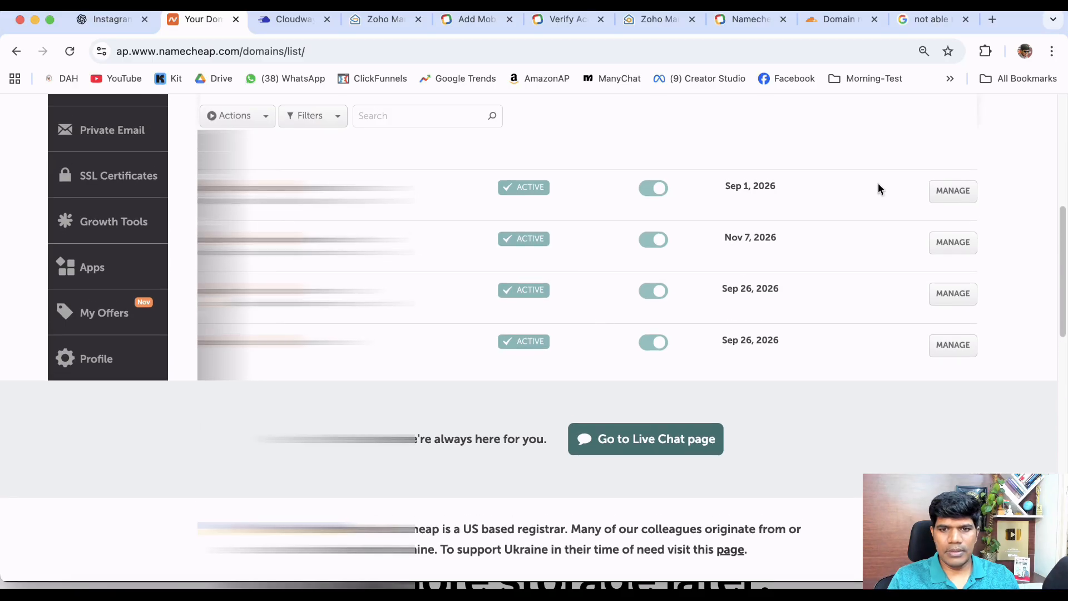
left_click(952, 194)
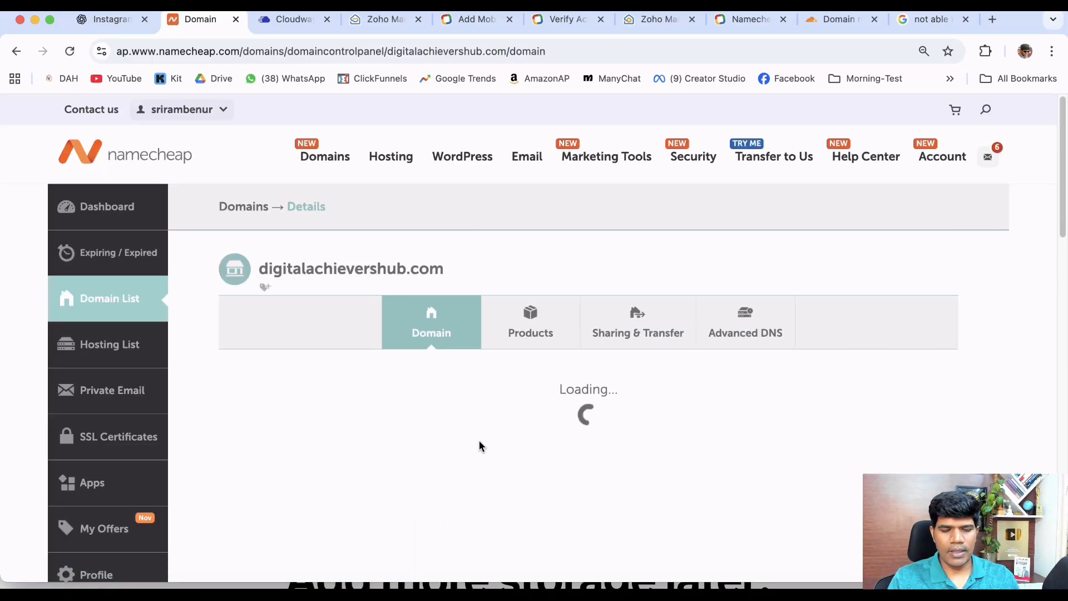
left_click(747, 324)
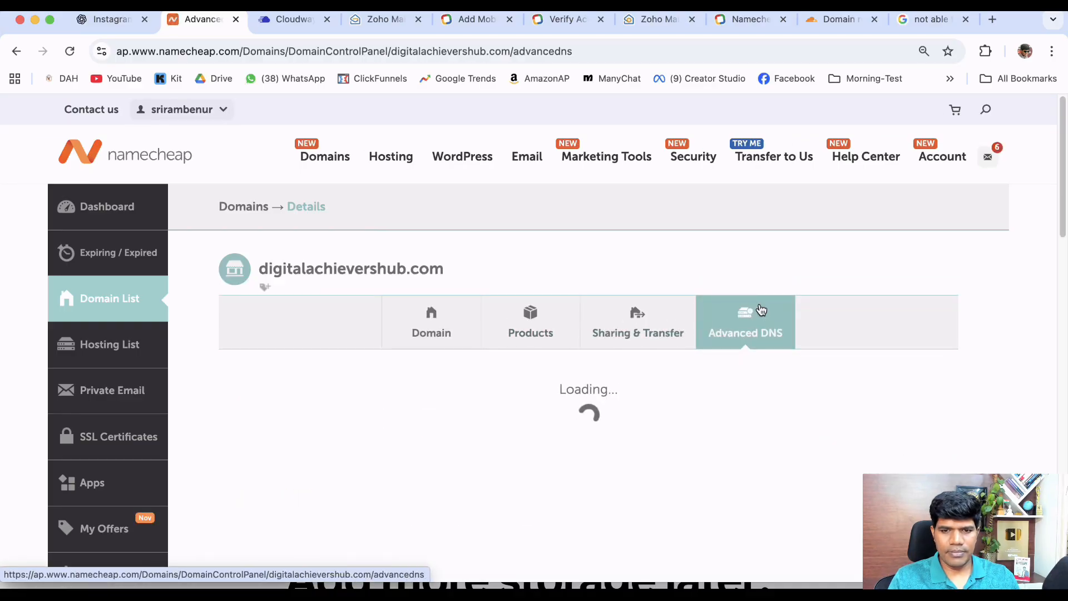
Change the domain's mail settings from Email Forwarding to Custom MX
scroll(556, 334, "down", 2)
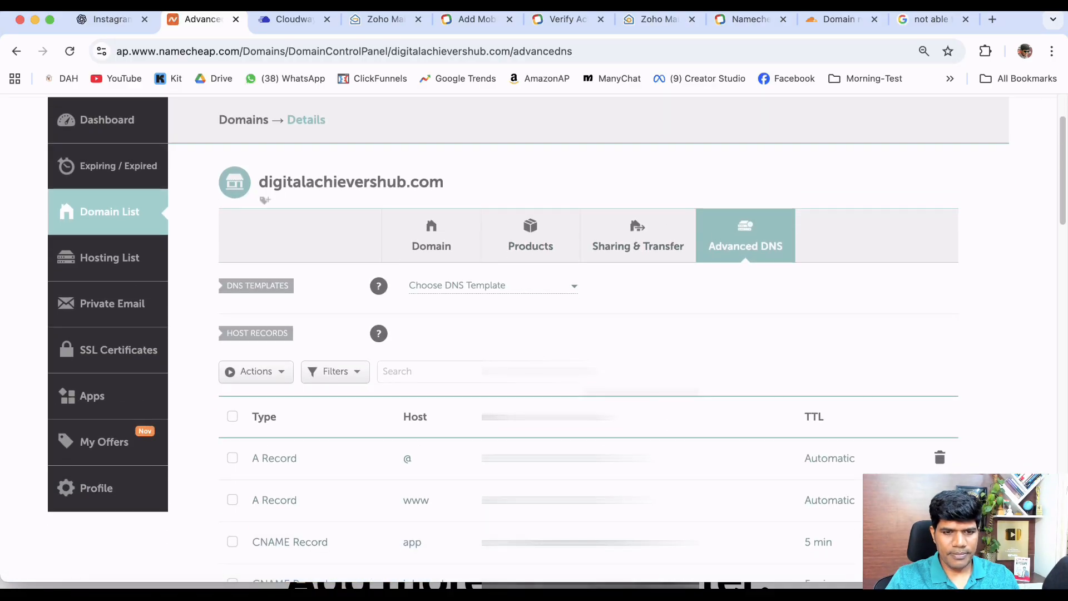
left_click_drag(1064, 211, 1066, 328)
scroll(1018, 346, "down", 4)
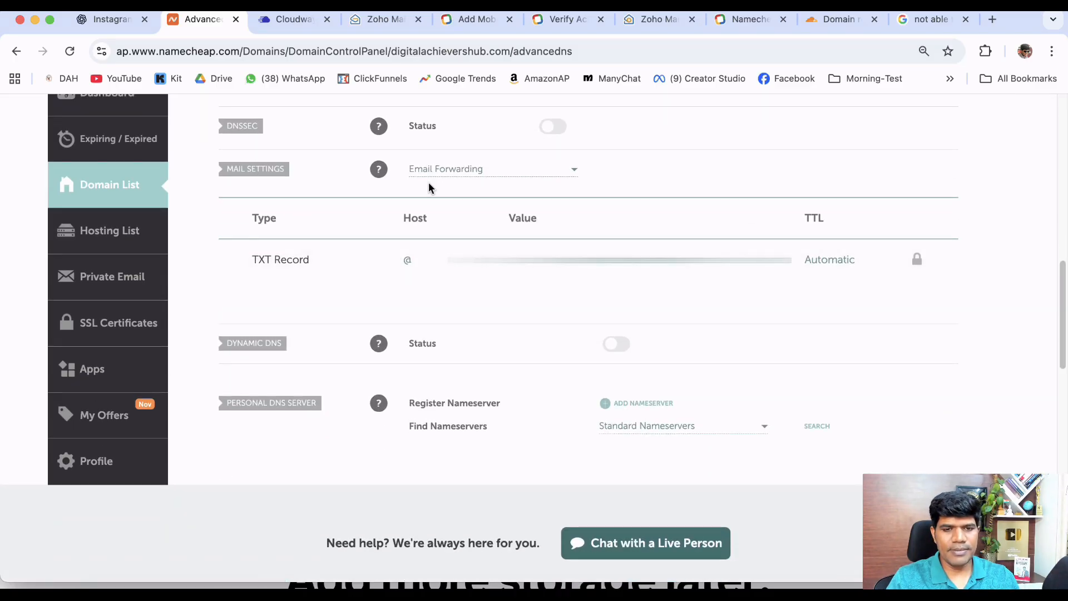
left_click(573, 170)
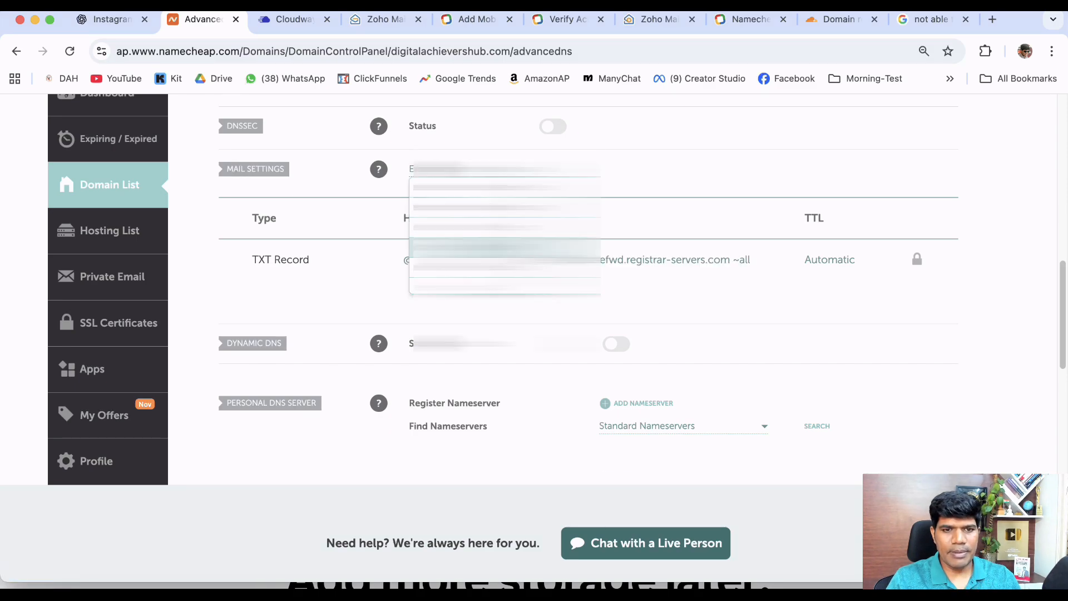
left_click(495, 248)
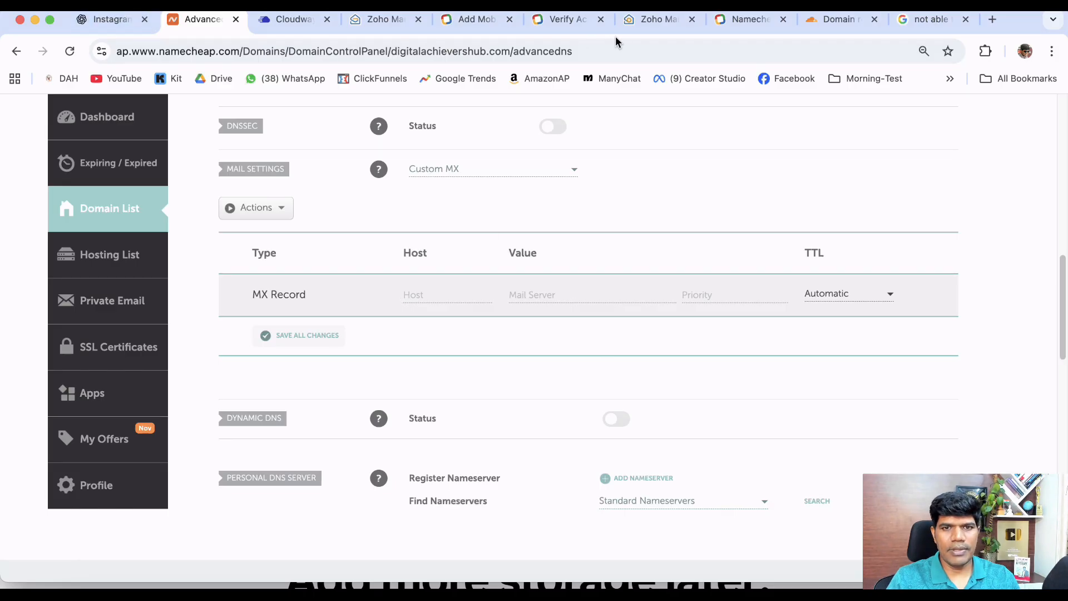
Copy Zoho's first MX value and save it in Namecheap as an MX record with host @, mail server mx.zoho.in and priority 10
left_click(663, 26)
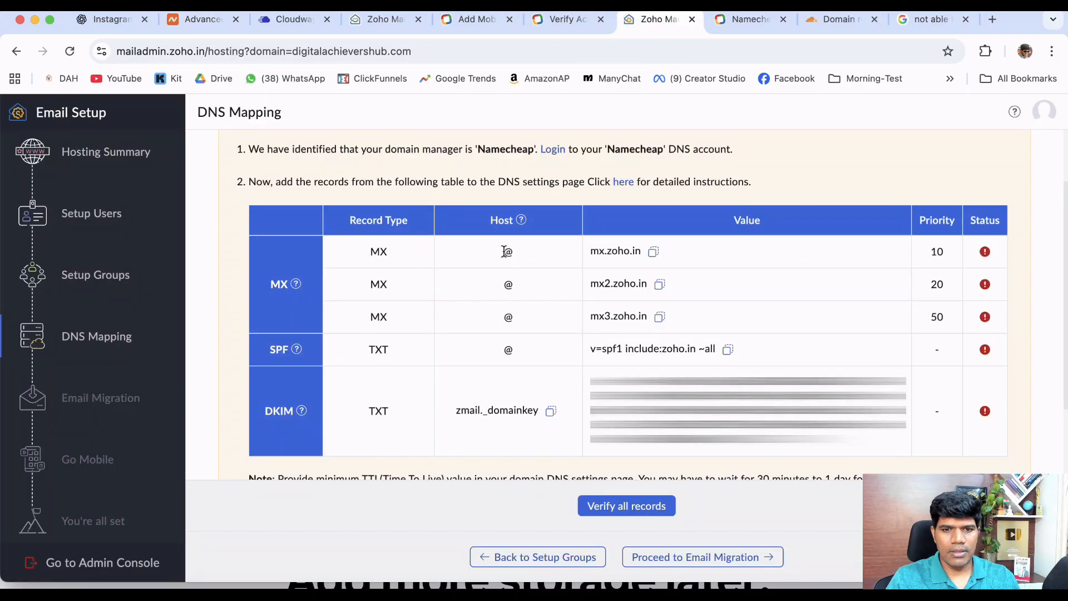
left_click(653, 251)
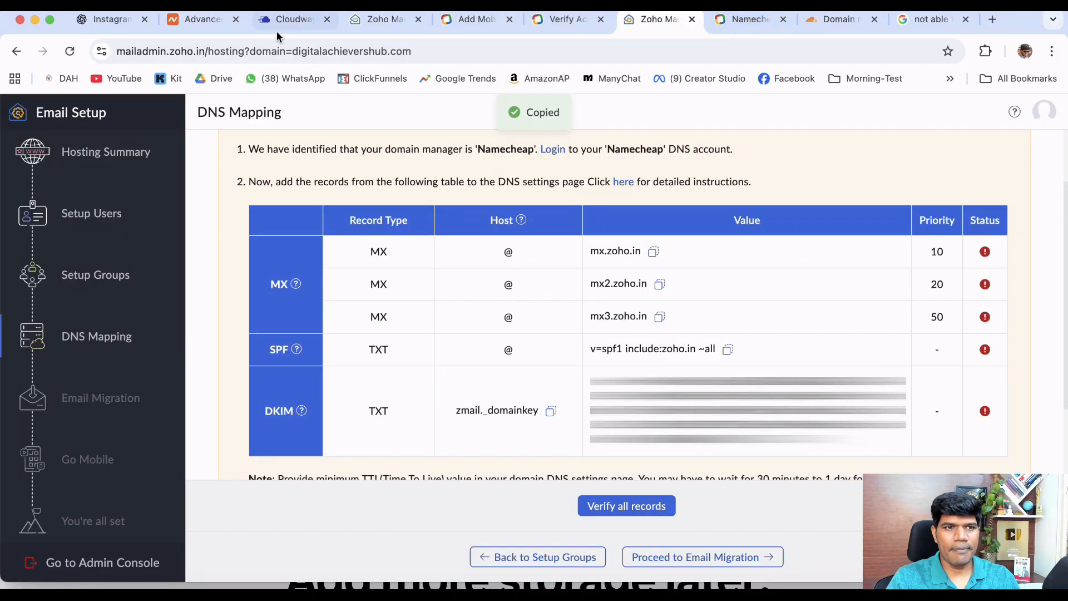
left_click(200, 18)
left_click(417, 294)
type("@")
left_click(533, 293)
key("cmd+v")
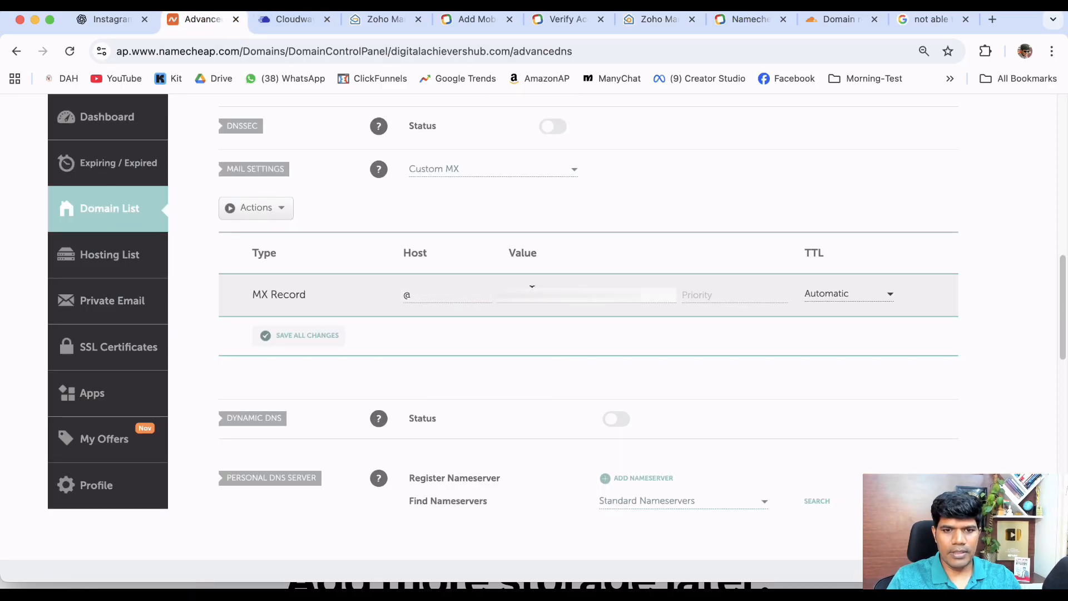
left_click(714, 295)
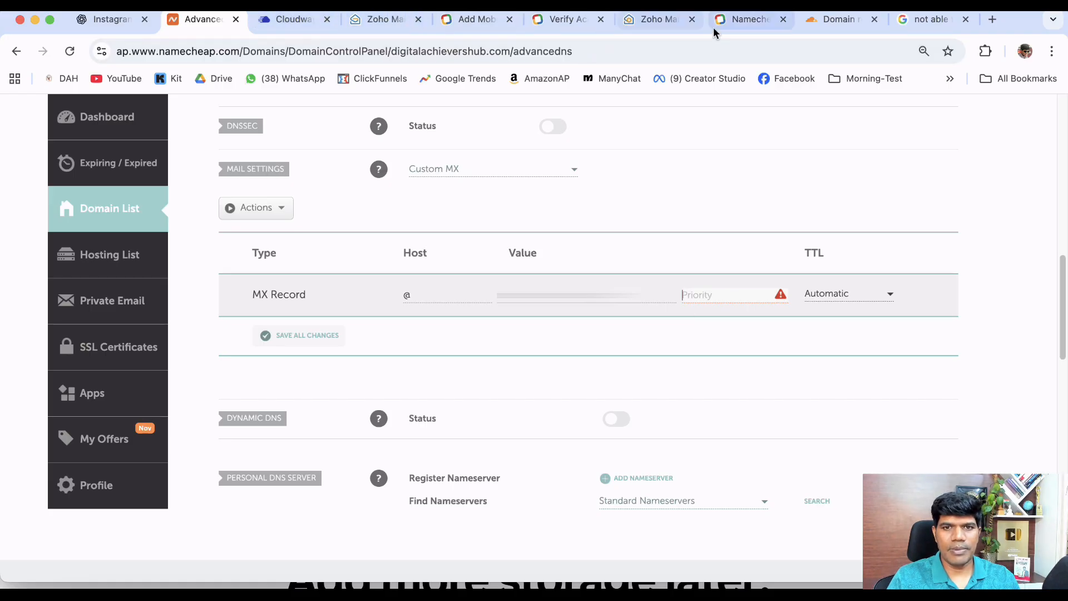
left_click(655, 22)
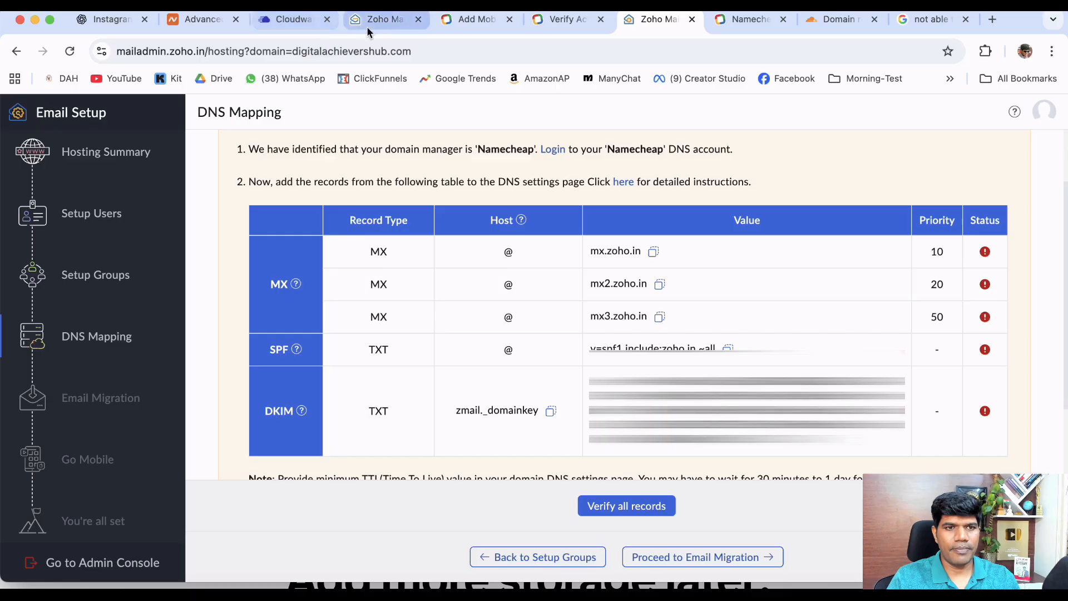
left_click(202, 18)
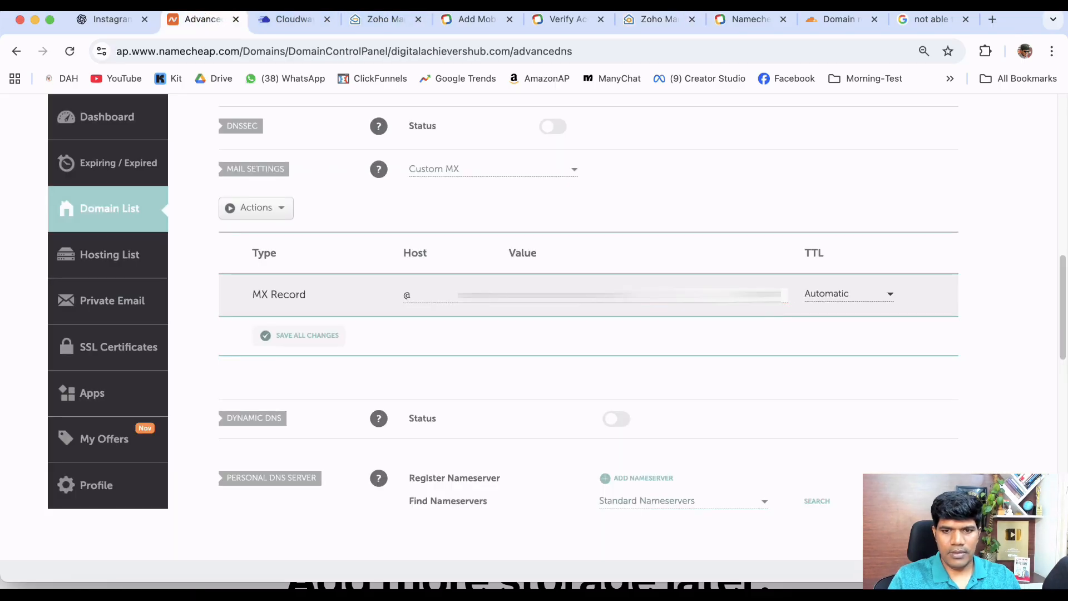
left_click(301, 335)
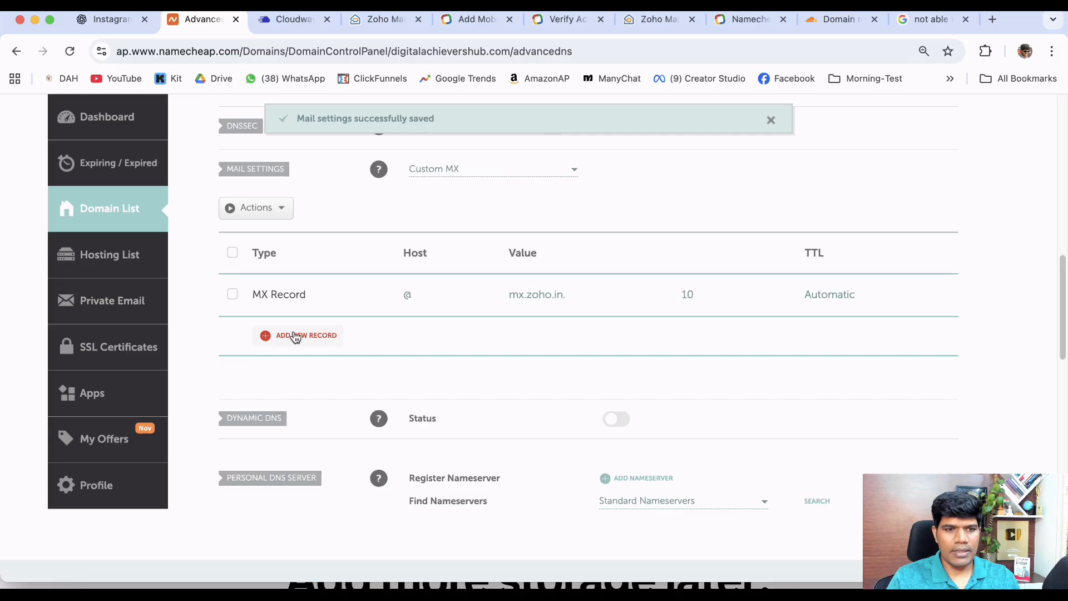
Add a second MX record with host @, the copied Zoho mail server mx2.zoho.in and priority 20, and save it
left_click(295, 336)
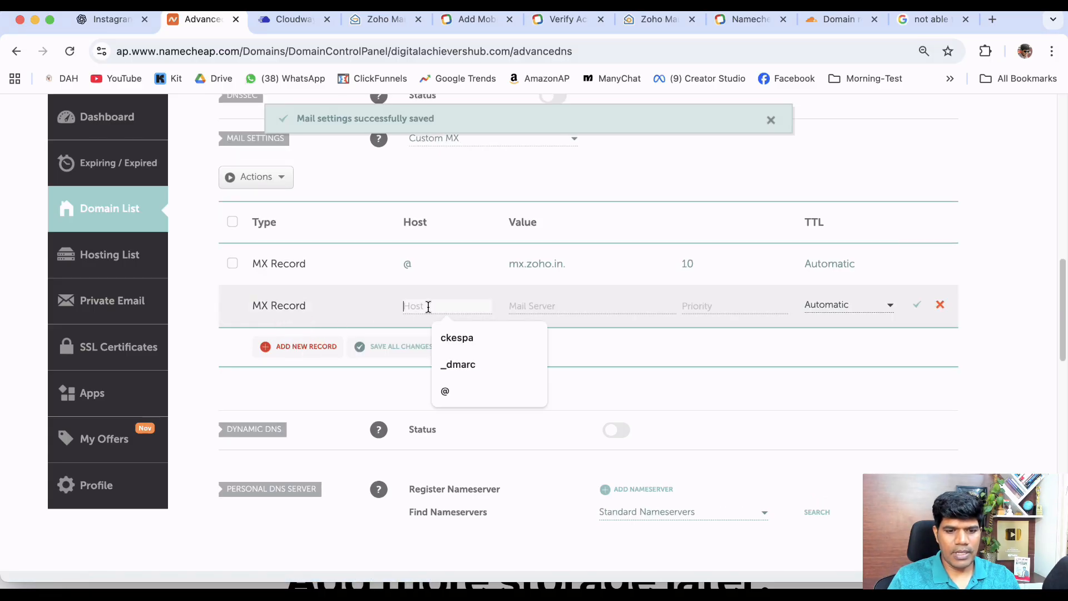
type("@")
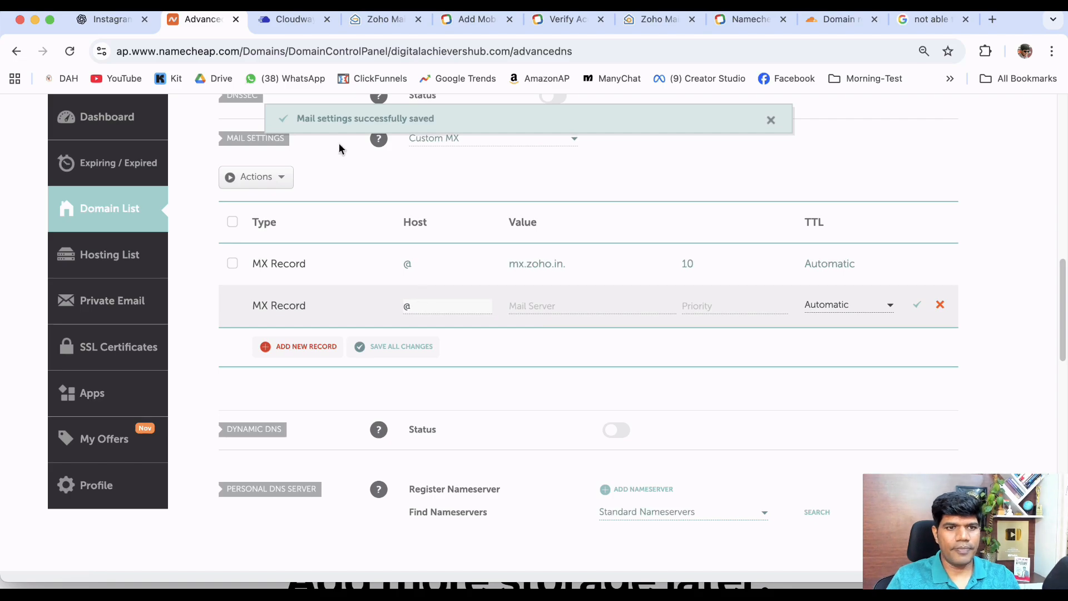
left_click(651, 20)
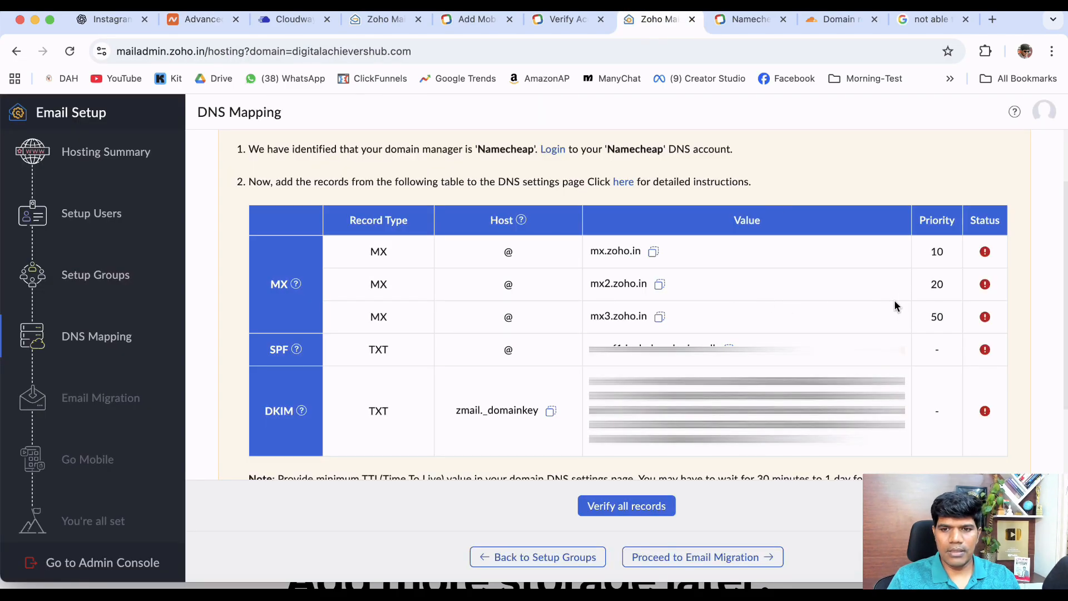
left_click(660, 285)
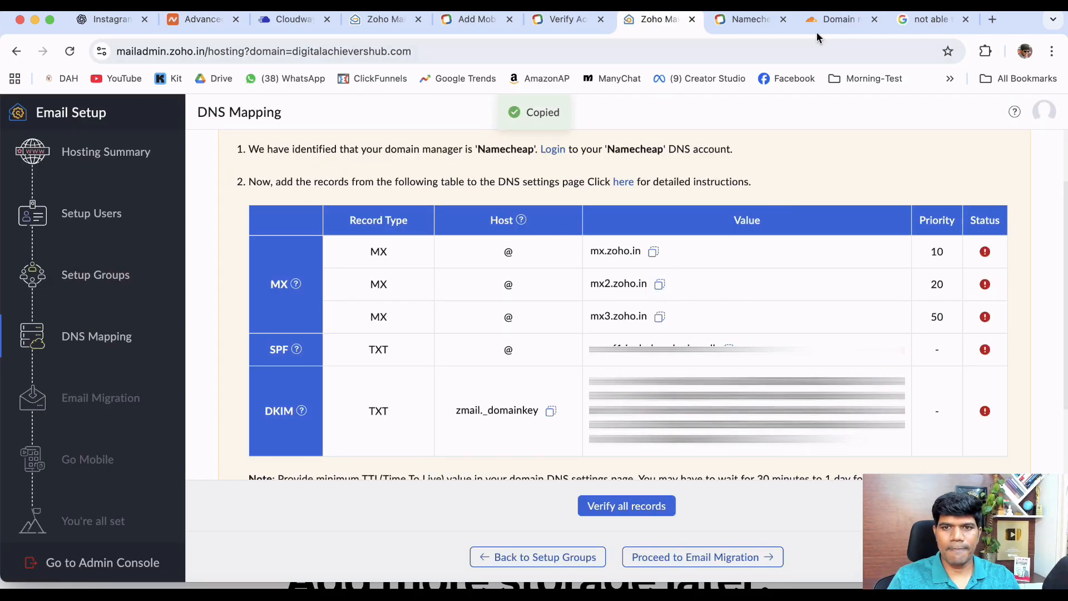
left_click(190, 27)
left_click(523, 307)
key("super+v")
left_click(706, 305)
type("20")
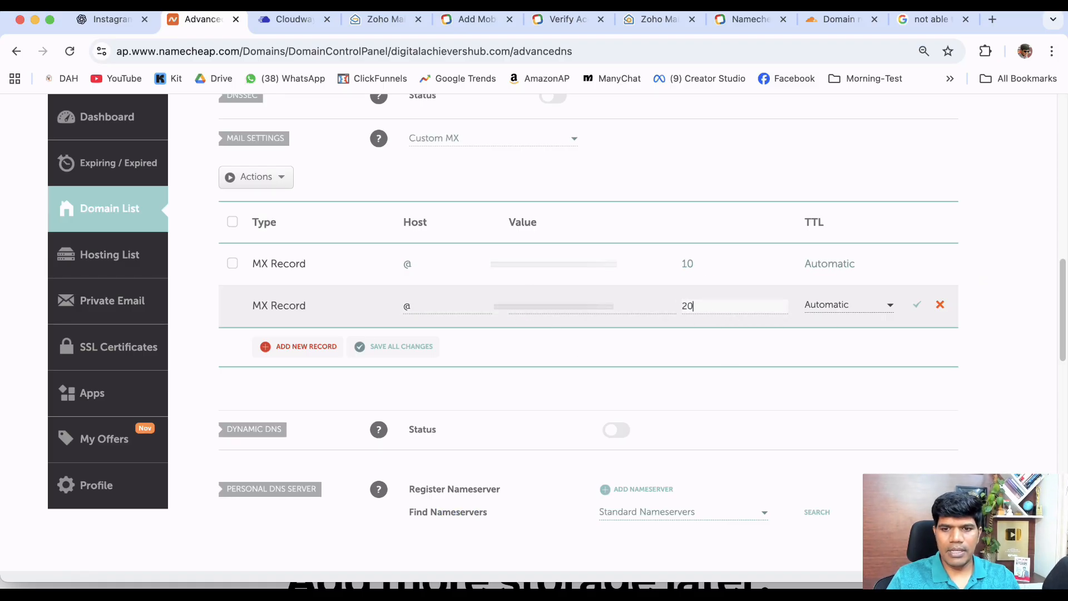
left_click(916, 304)
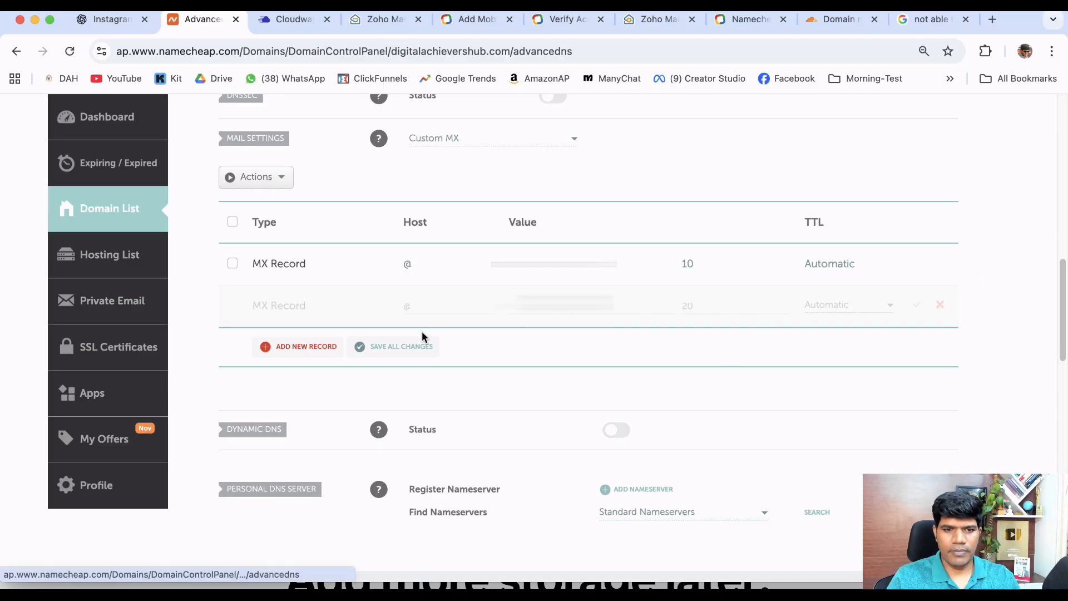
Add a third MX record with host @, the copied Zoho mail server mx3.zoho.in and priority 50, and save it
left_click(308, 347)
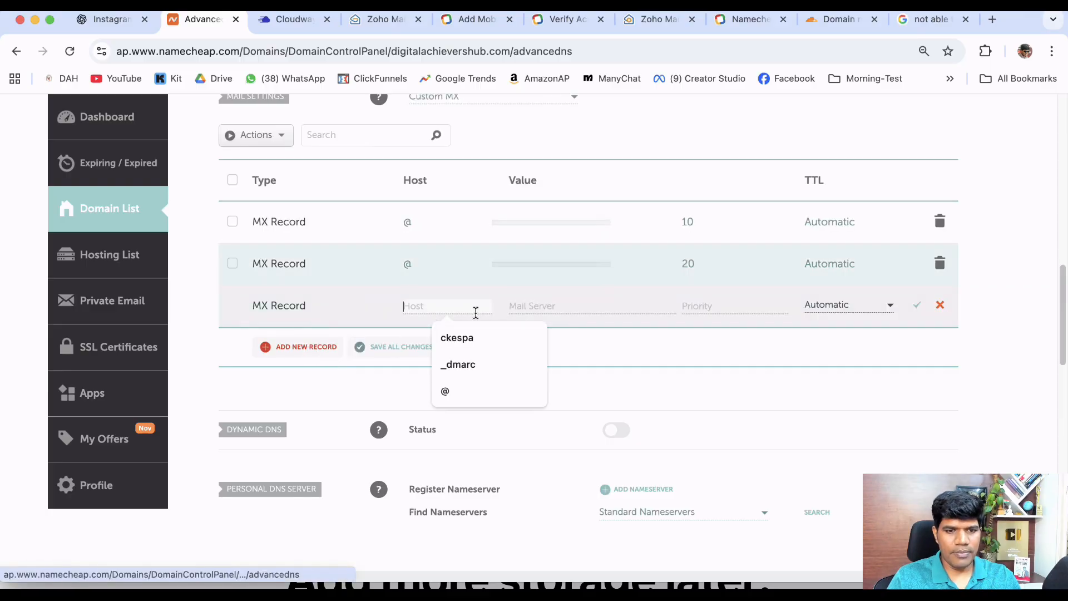
type("@")
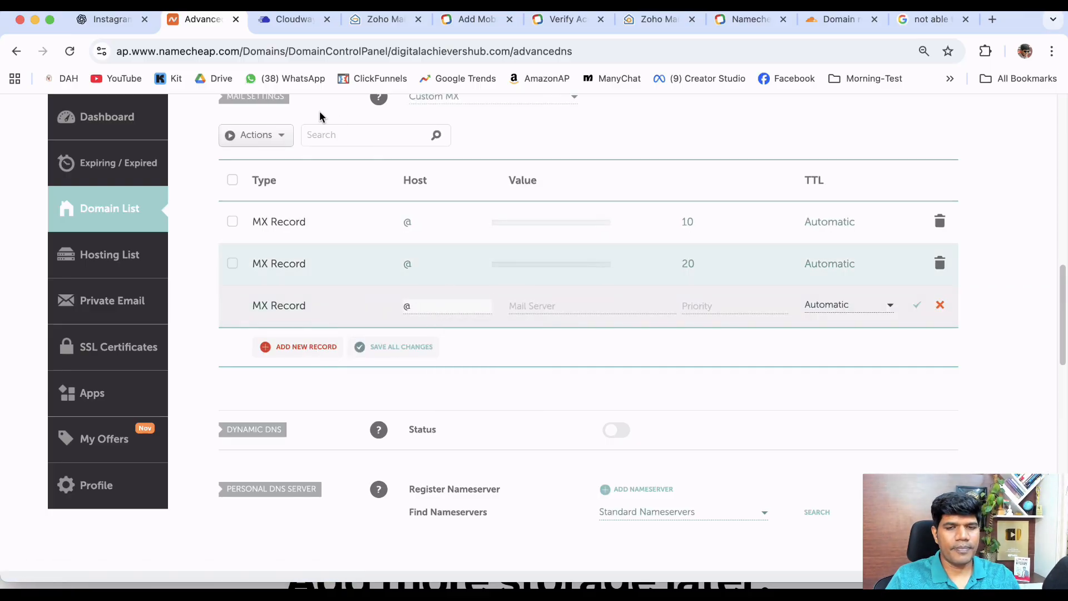
left_click(825, 20)
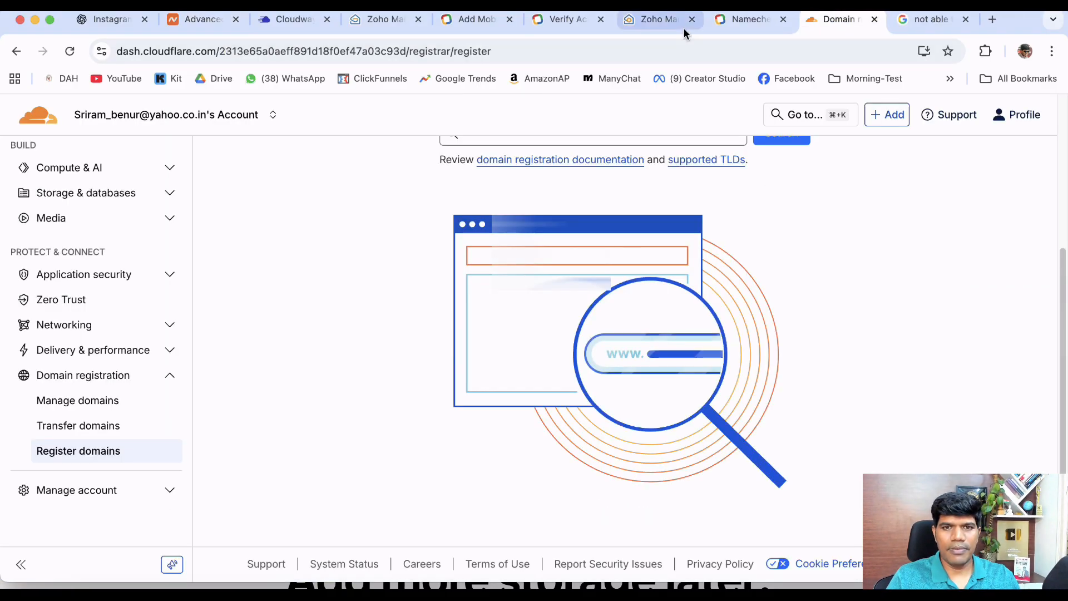
left_click(656, 20)
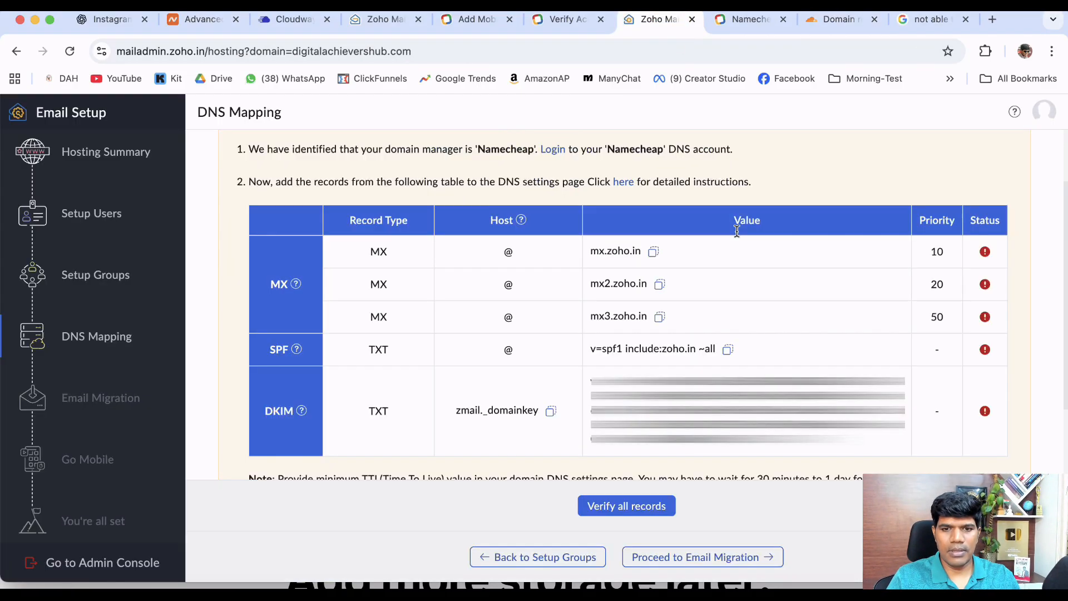
left_click(660, 317)
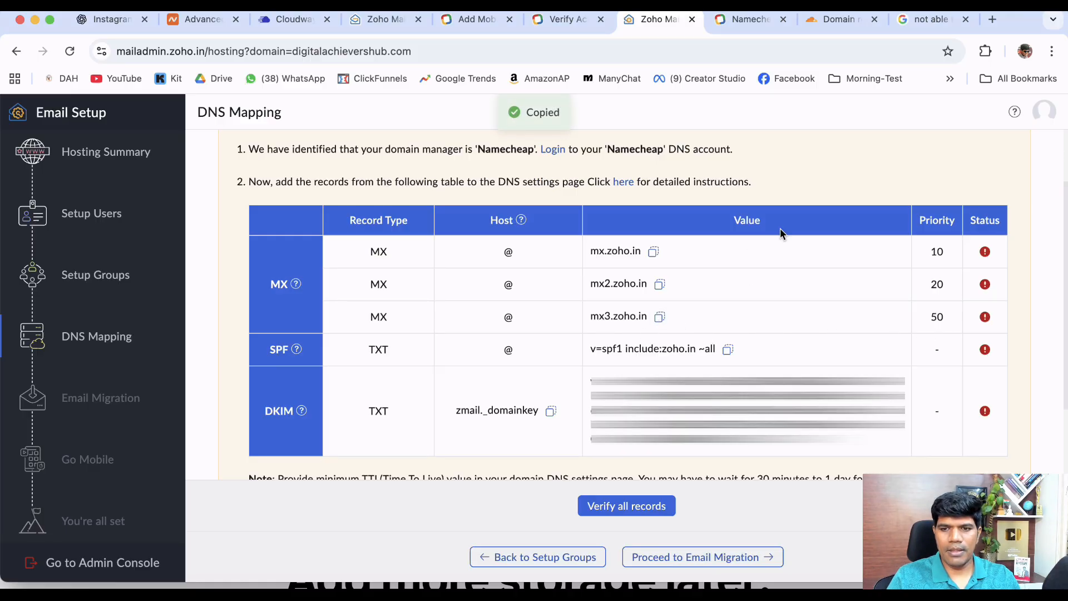
left_click(208, 26)
left_click(590, 305)
key("super+v")
left_click(732, 306)
type("50")
left_click(920, 308)
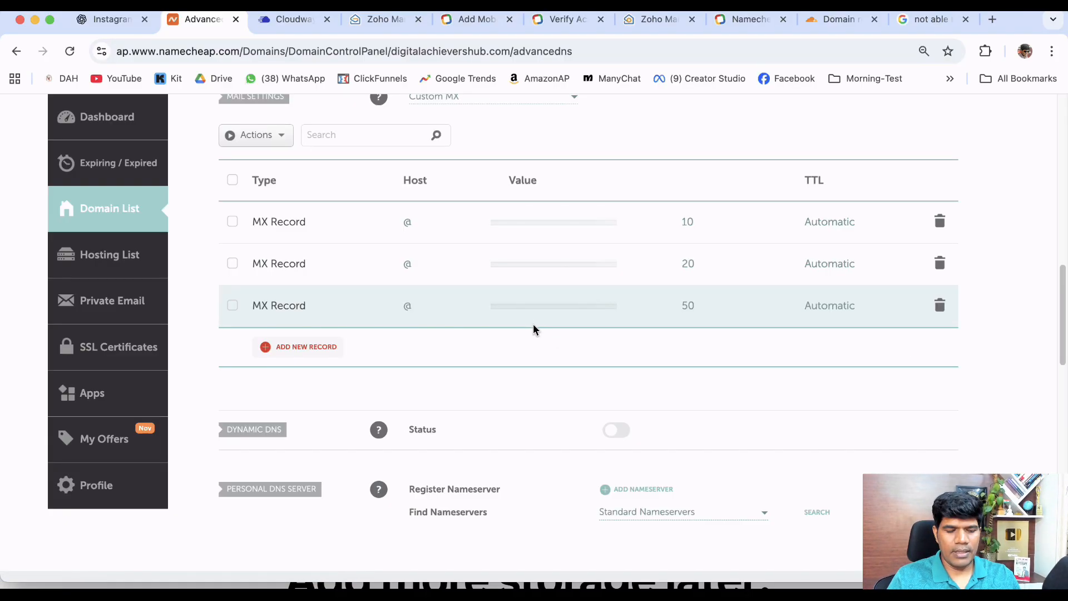
Start a new TXT record in Namecheap's host records and set its host to @ as given for Zoho's SPF entry
scroll(534, 333, "up", 6)
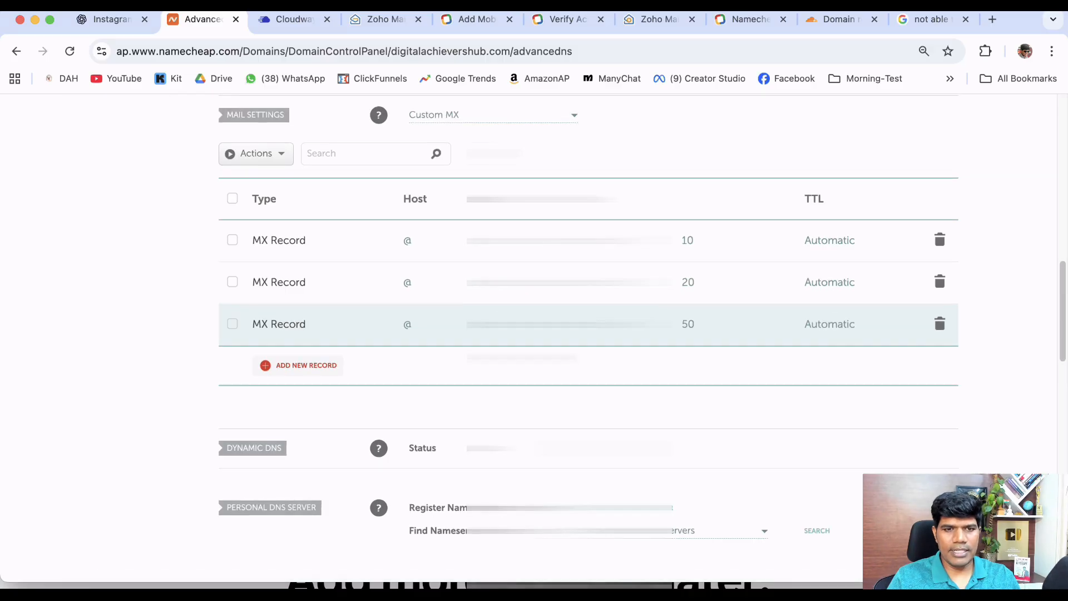
scroll(327, 366, "up", 6)
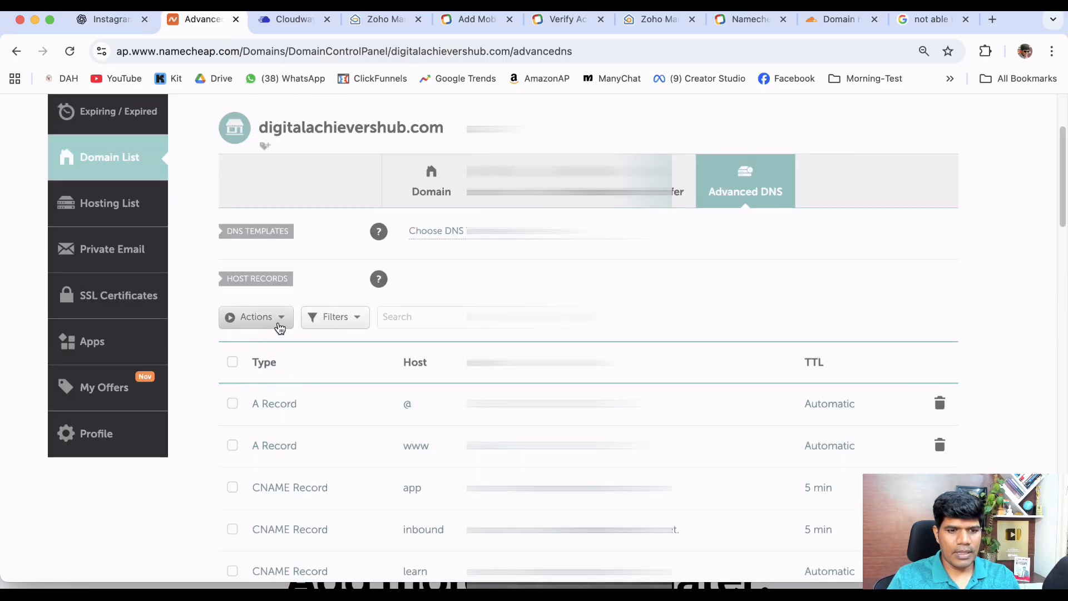
scroll(405, 359, "down", 2)
scroll(406, 359, "down", 3)
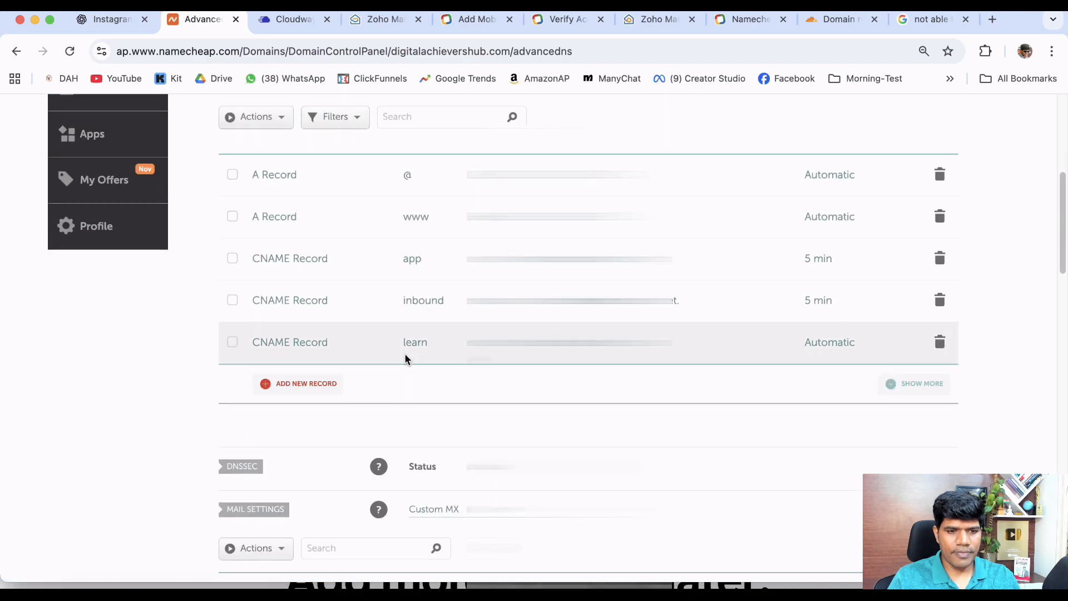
left_click(305, 381)
scroll(339, 301, "down", 2)
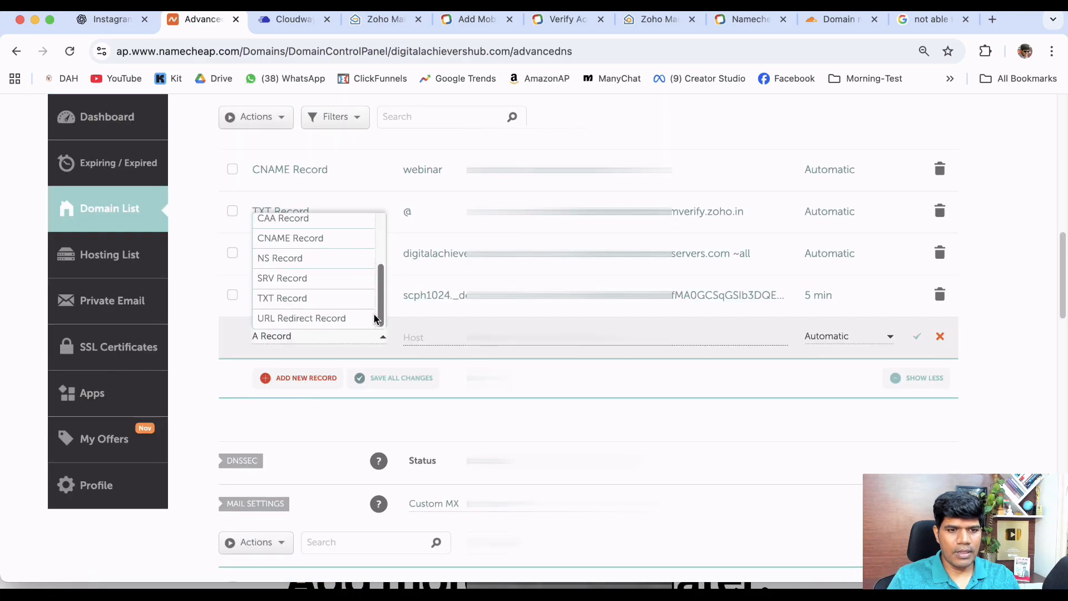
left_click(329, 306)
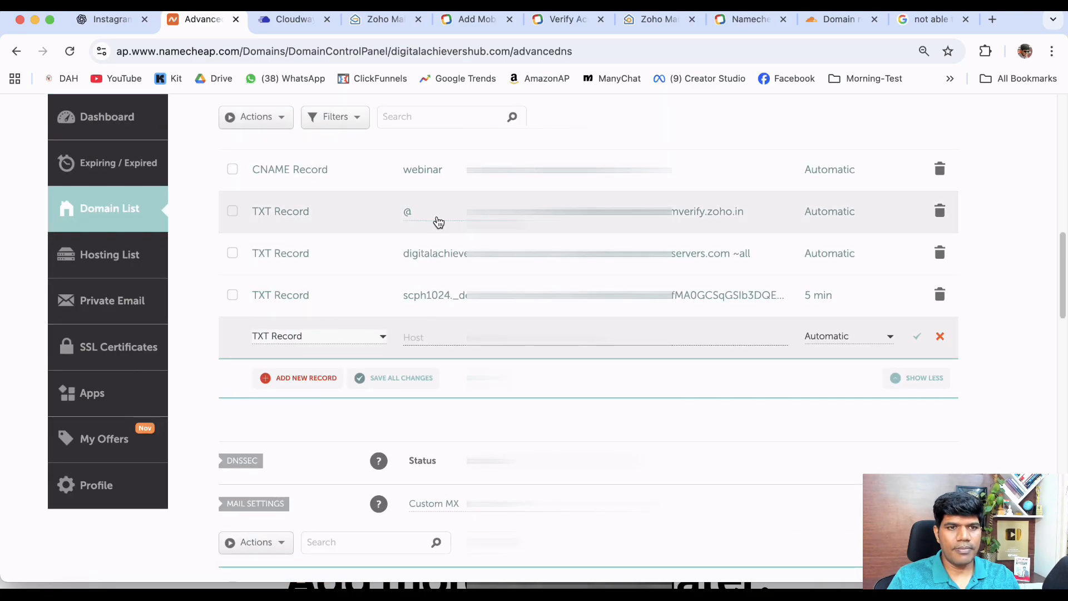
left_click(664, 31)
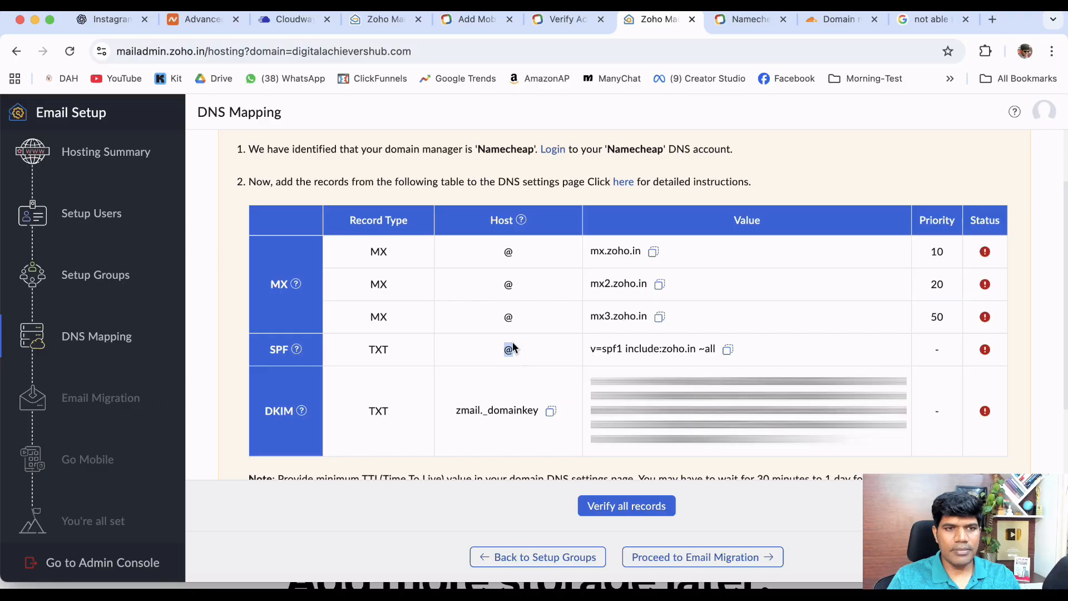
left_click(203, 20)
left_click(448, 336)
type("@")
Copy Zoho's SPF value v=spf1 include:zoho.in ~all into the new TXT record's value and save the record
left_click(659, 20)
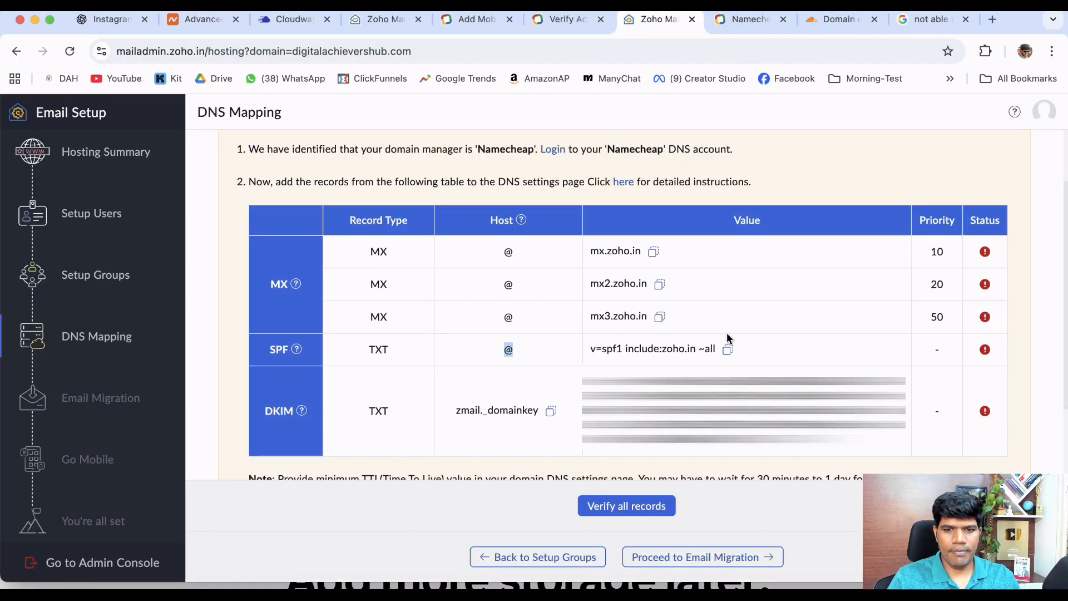
left_click(727, 348)
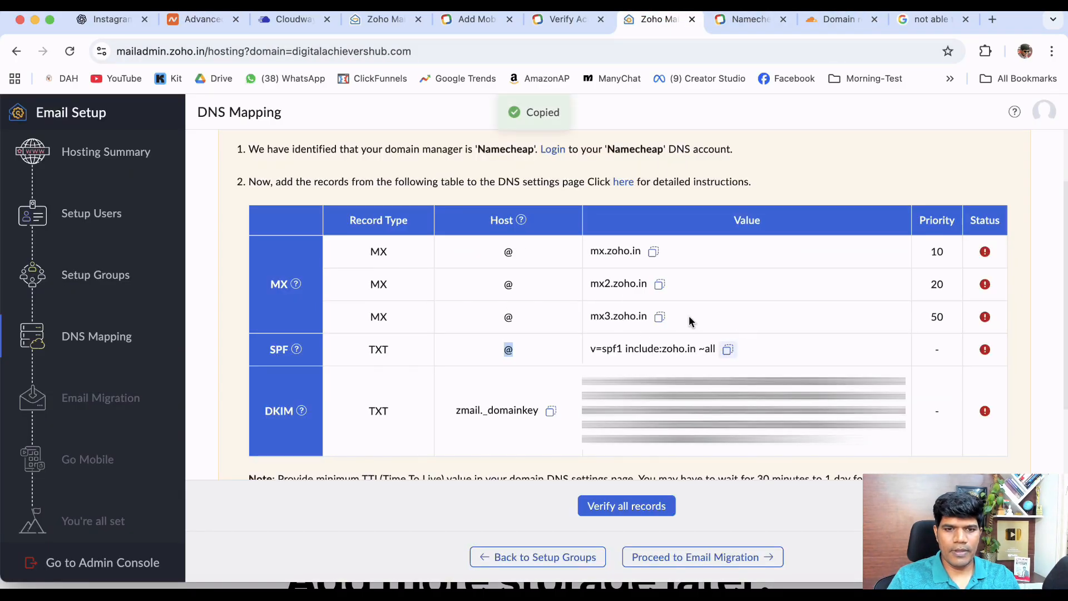
left_click(204, 21)
left_click(773, 338)
key("ctrl+v")
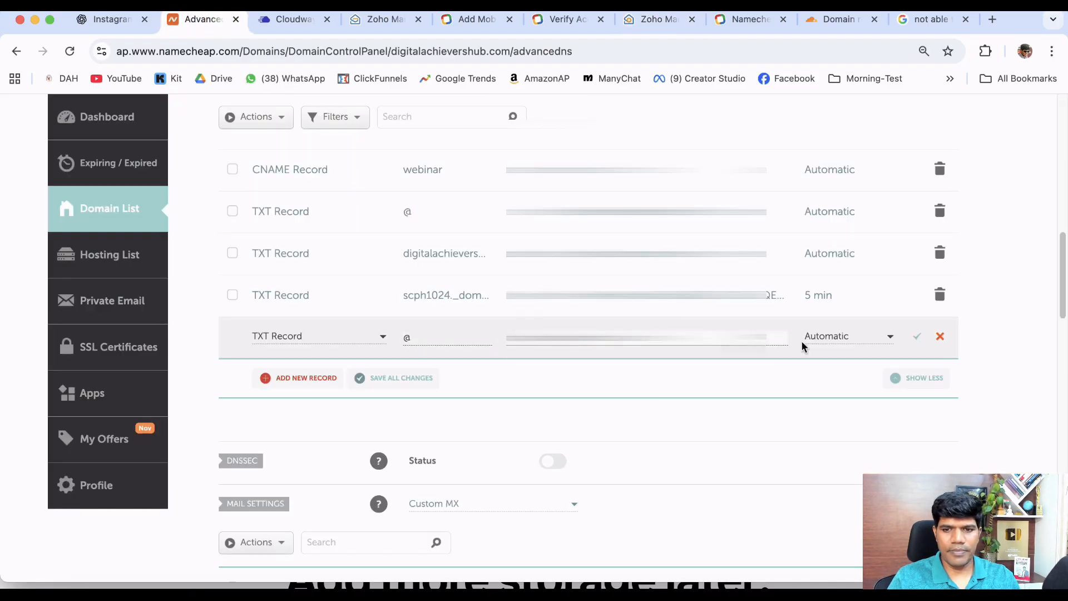
left_click(917, 338)
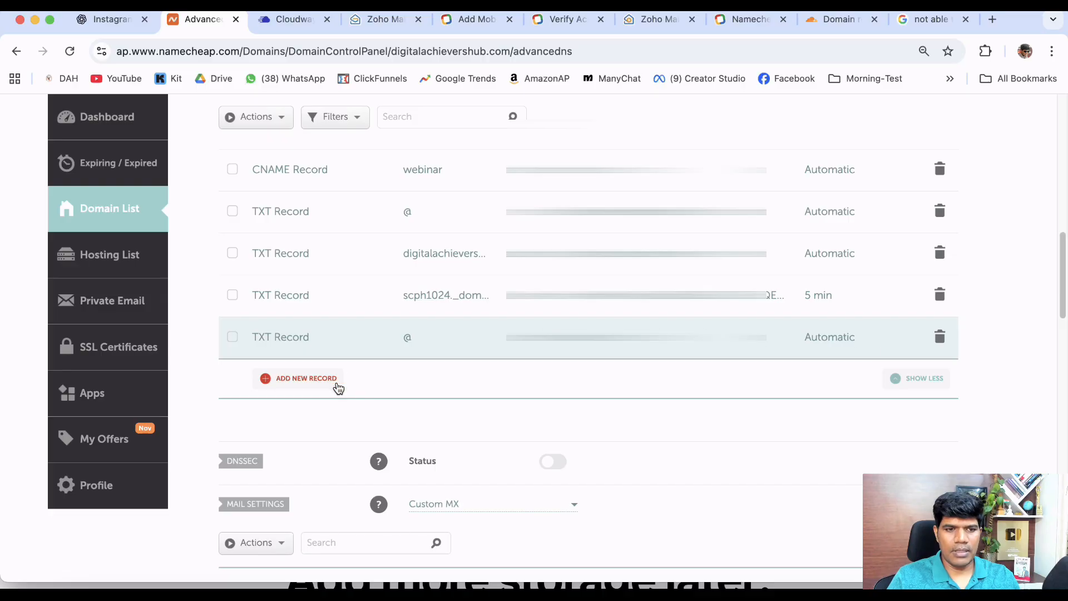
Start another TXT host record and set its host to zmail._domainkey, copied from Zoho's DKIM entry
left_click(306, 384)
left_click_drag(379, 362, 383, 422)
left_click(312, 405)
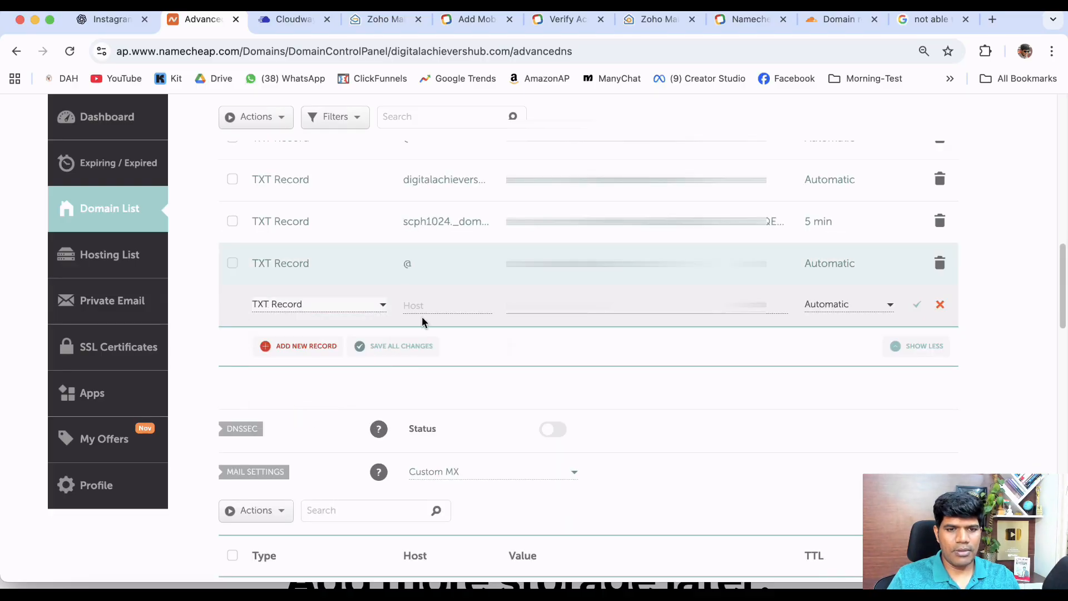
key("super+7")
left_click(550, 411)
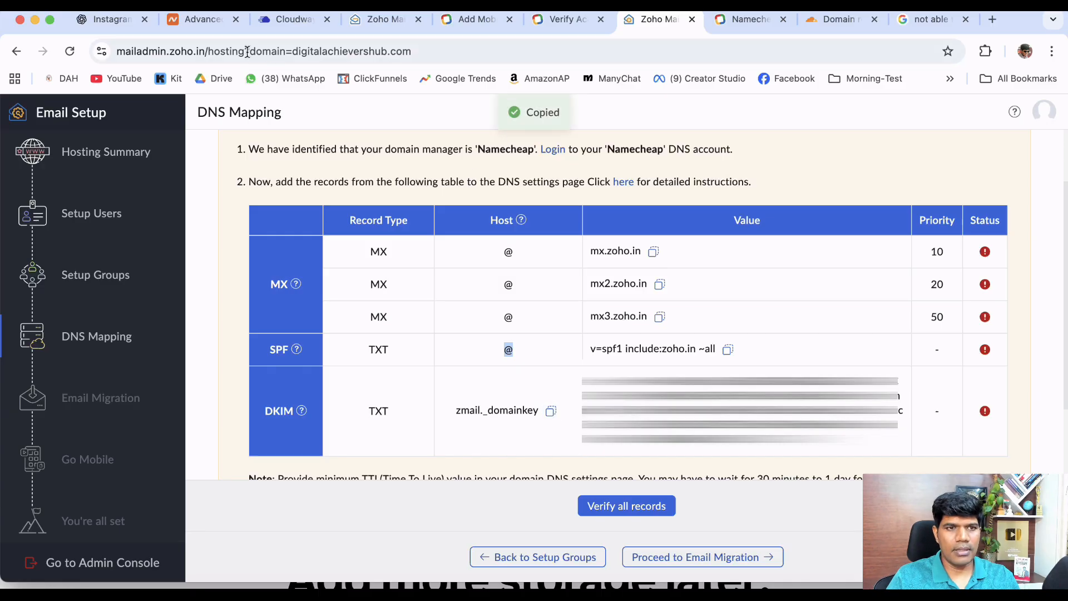
left_click(208, 22)
left_click_drag(404, 306, 460, 302)
key("super+v")
Copy Zoho's DKIM value into the zmail._domainkey TXT record and save the record
left_click(659, 19)
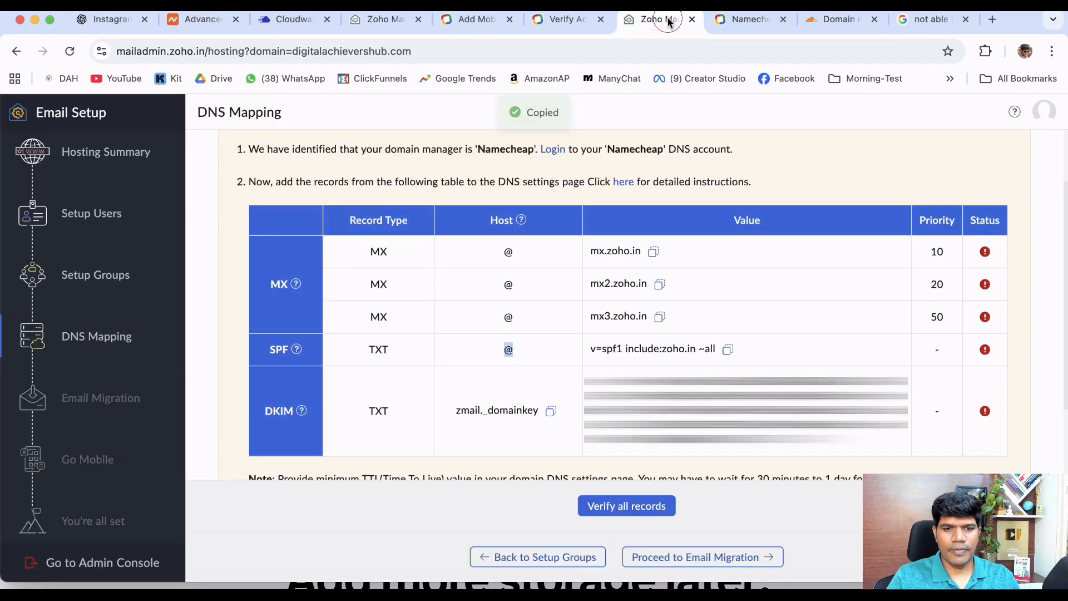
left_click(781, 455)
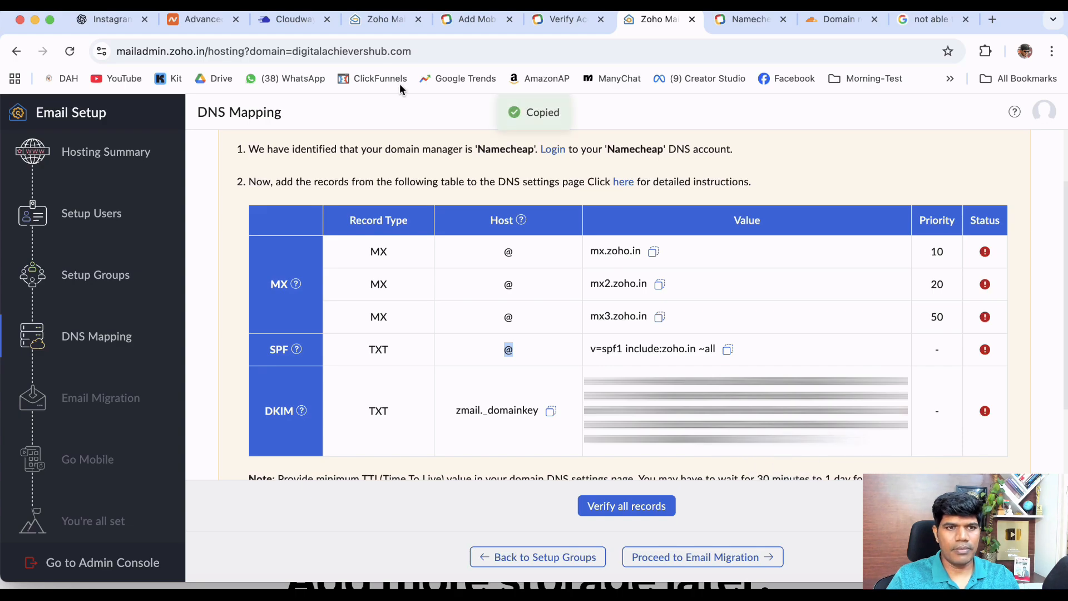
left_click(202, 26)
key("Tab")
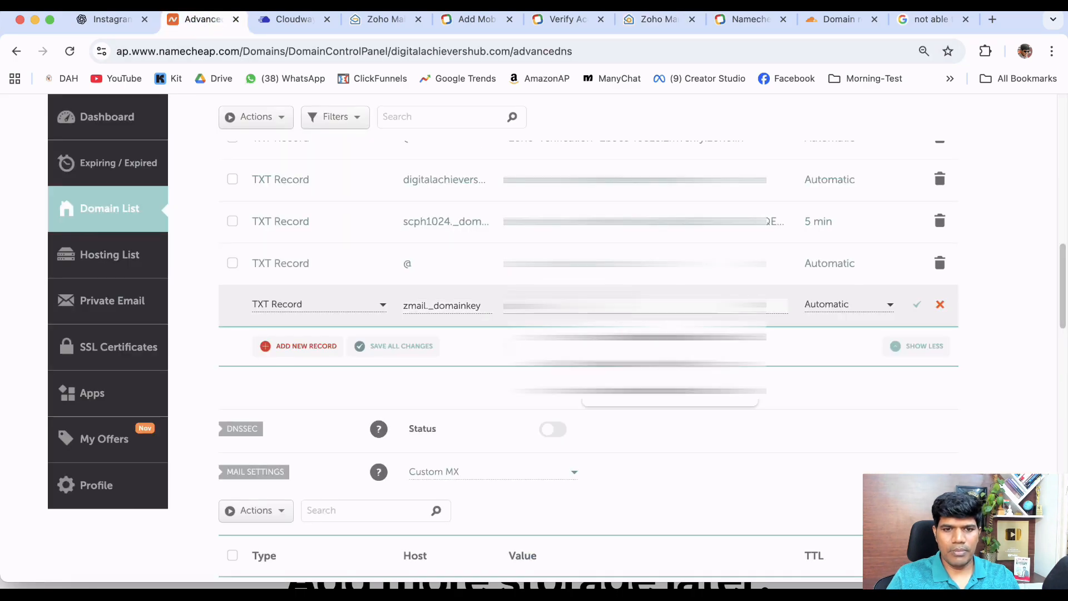
key("super+v")
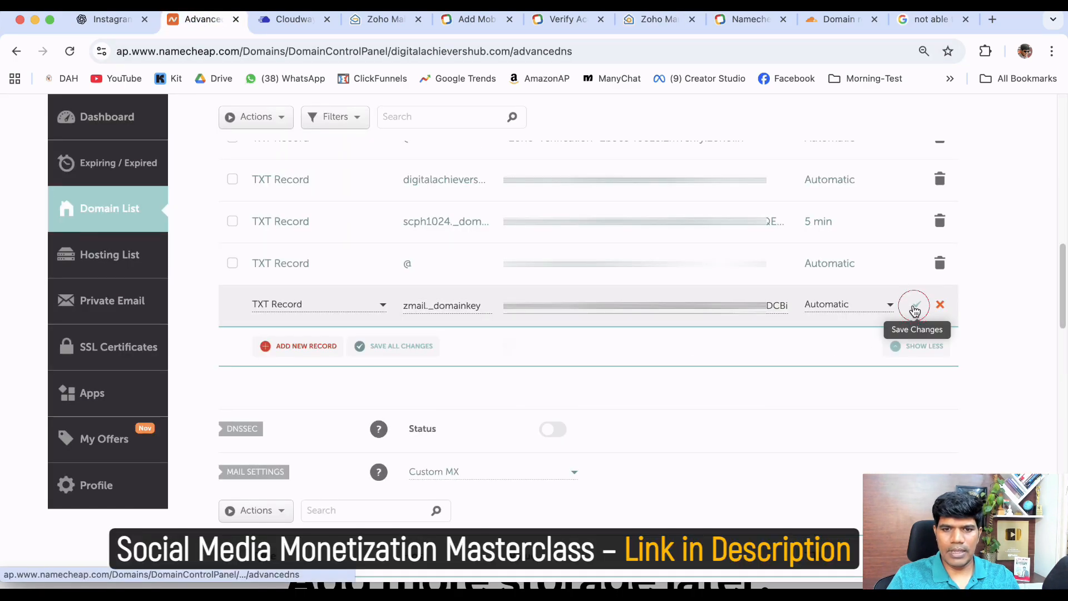
left_click(916, 305)
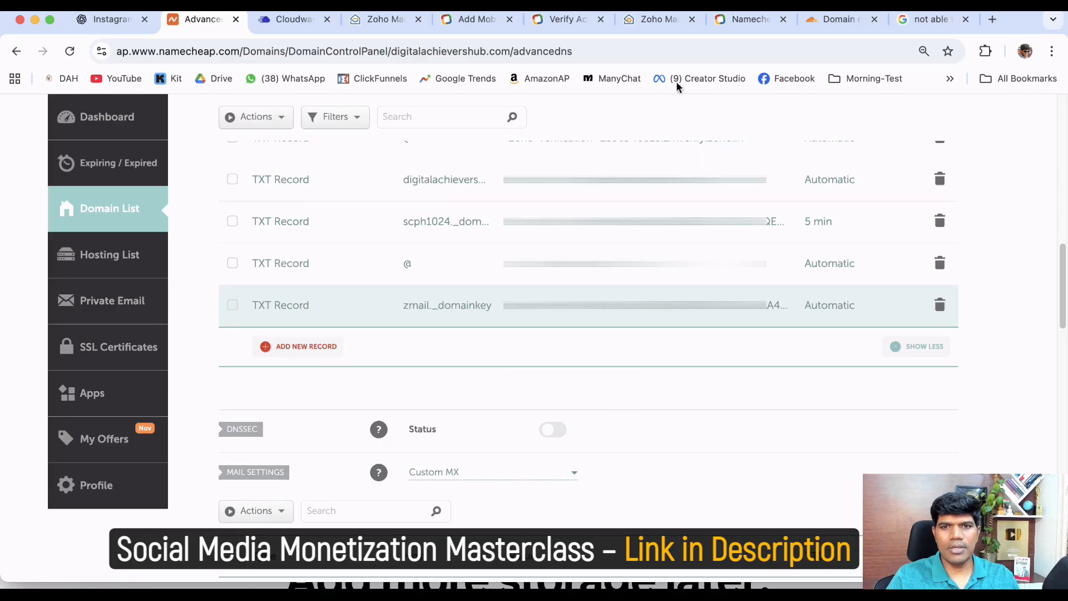
Switch to Zoho's DNS Mapping page and verify all records, repeating the check after dismissing the information message
left_click(666, 23)
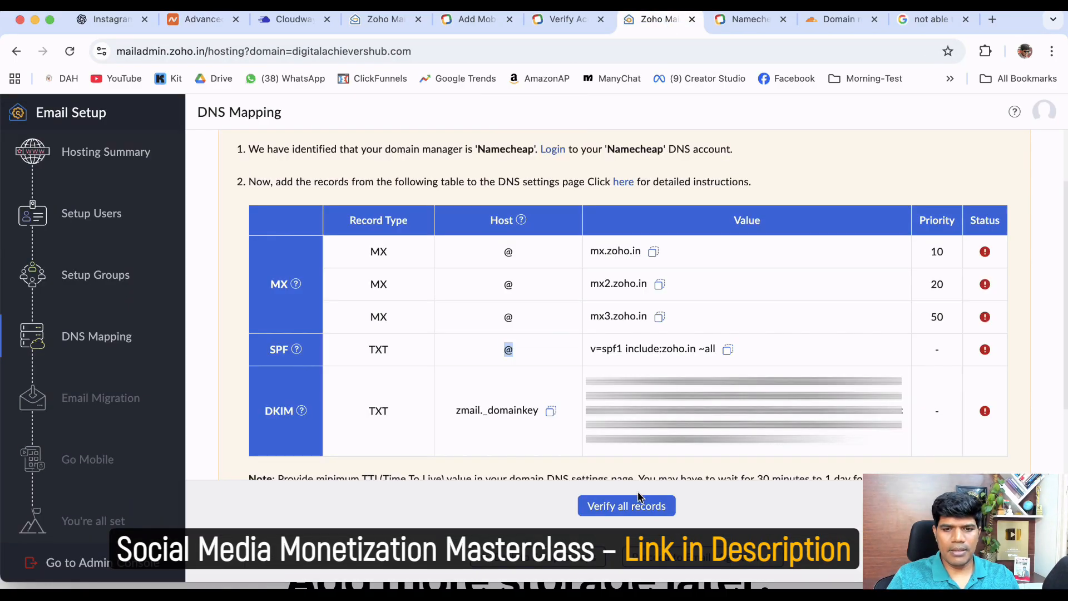
left_click(634, 509)
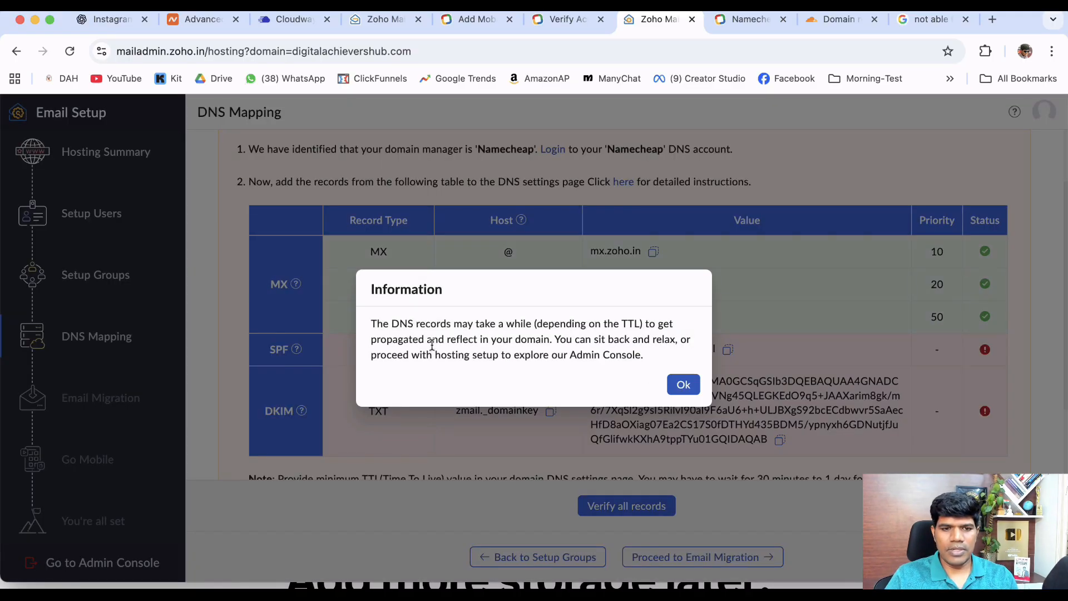
left_click(683, 384)
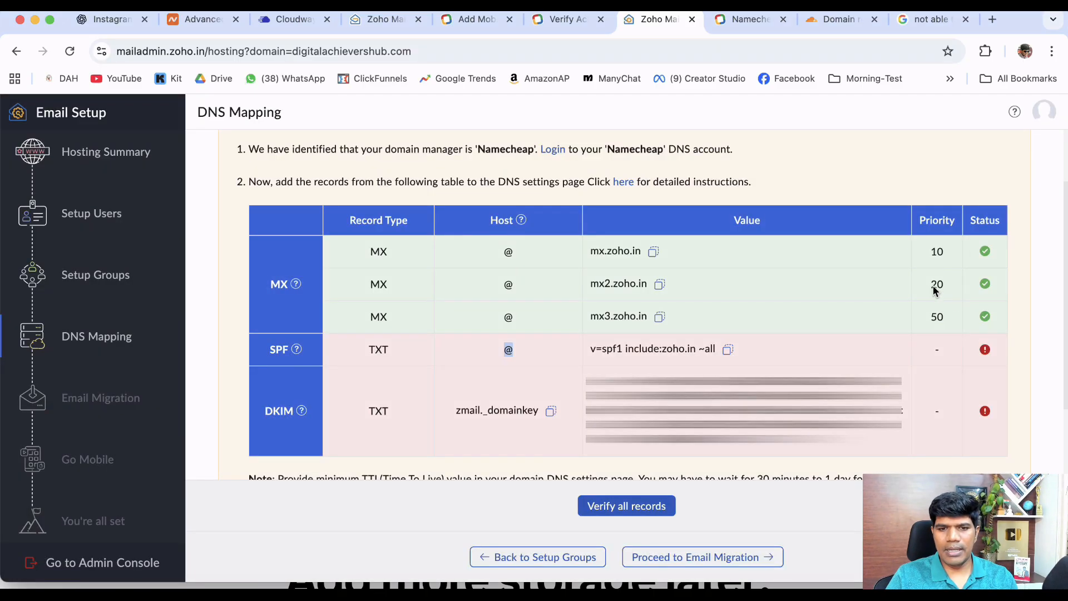
left_click(628, 502)
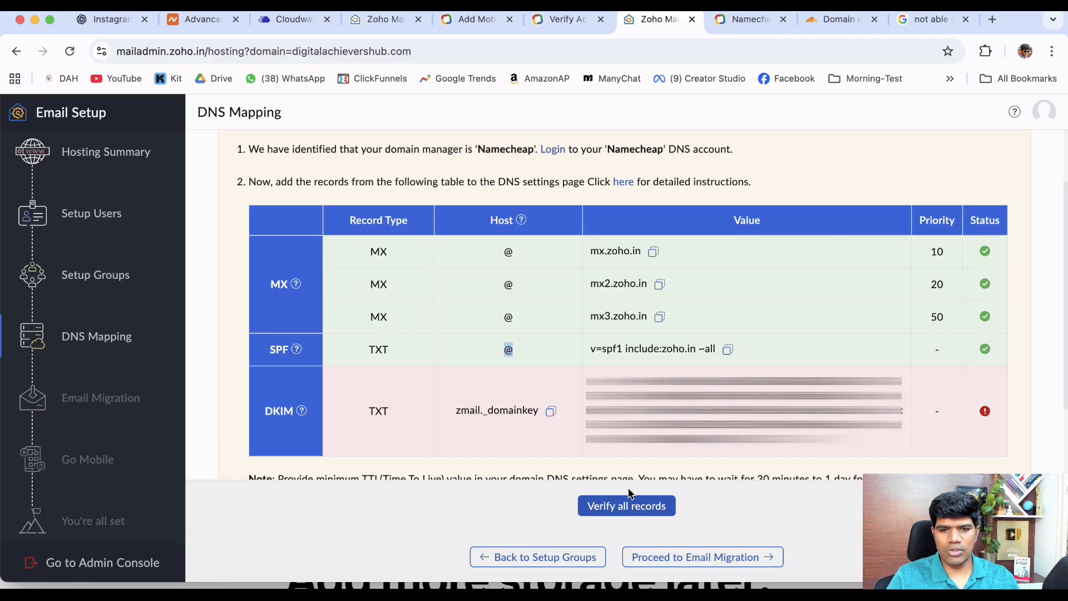
left_click(635, 509)
left_click(636, 508)
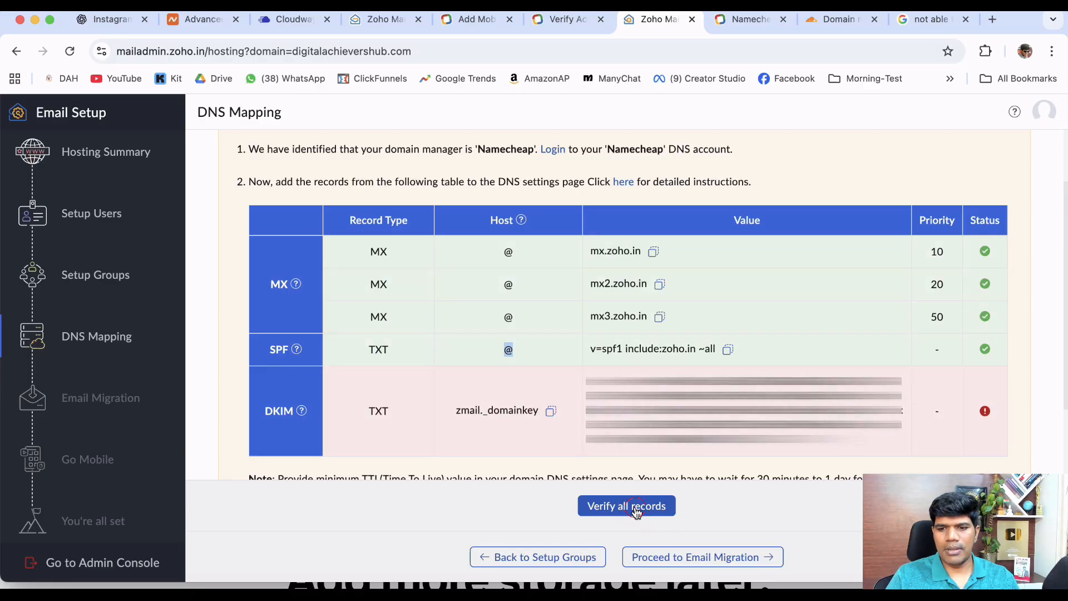
Open Zoho's detailed instructions for adding DNS records in Namecheap and return to the DNS Mapping page
left_click(751, 18)
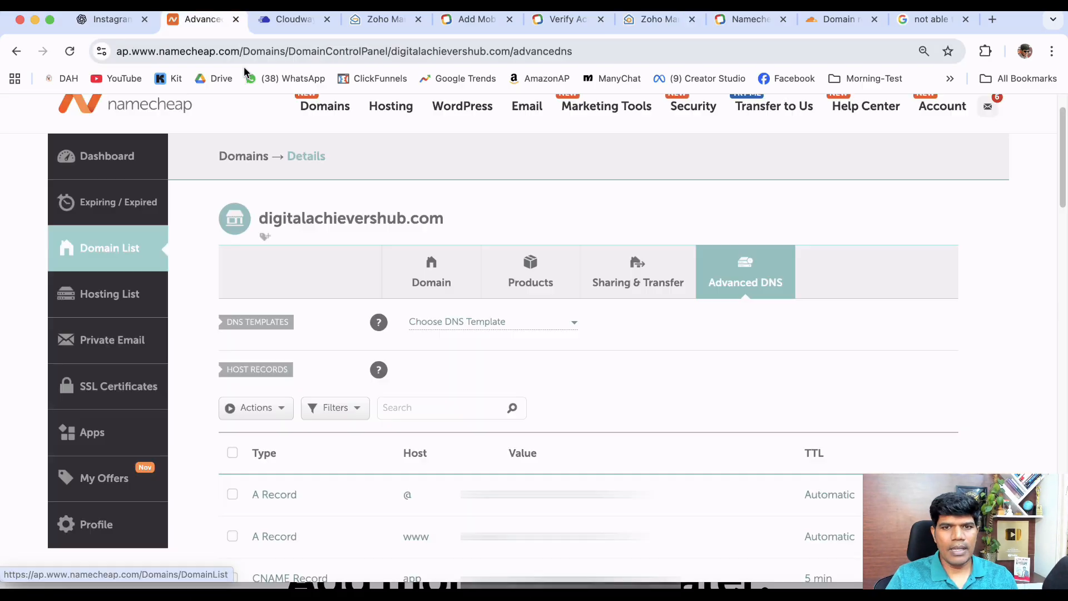
left_click(657, 22)
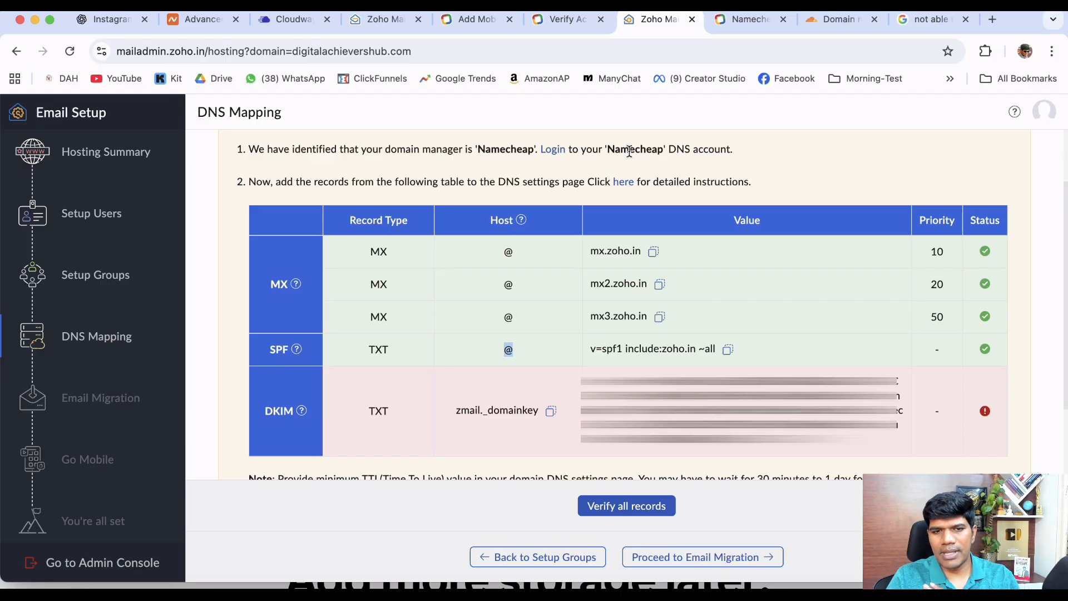
left_click(626, 183)
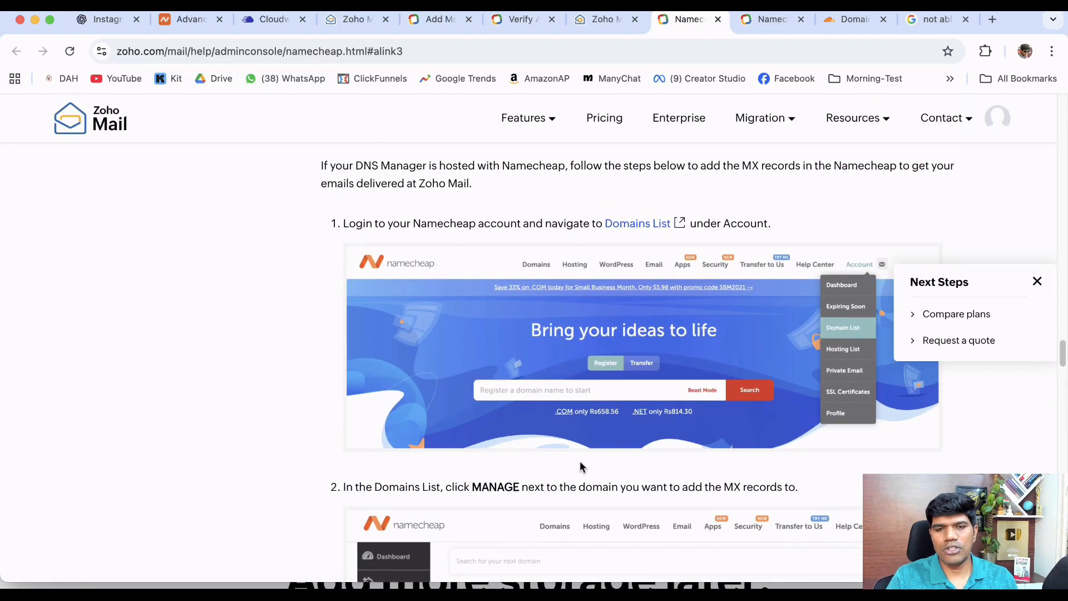
left_click(603, 19)
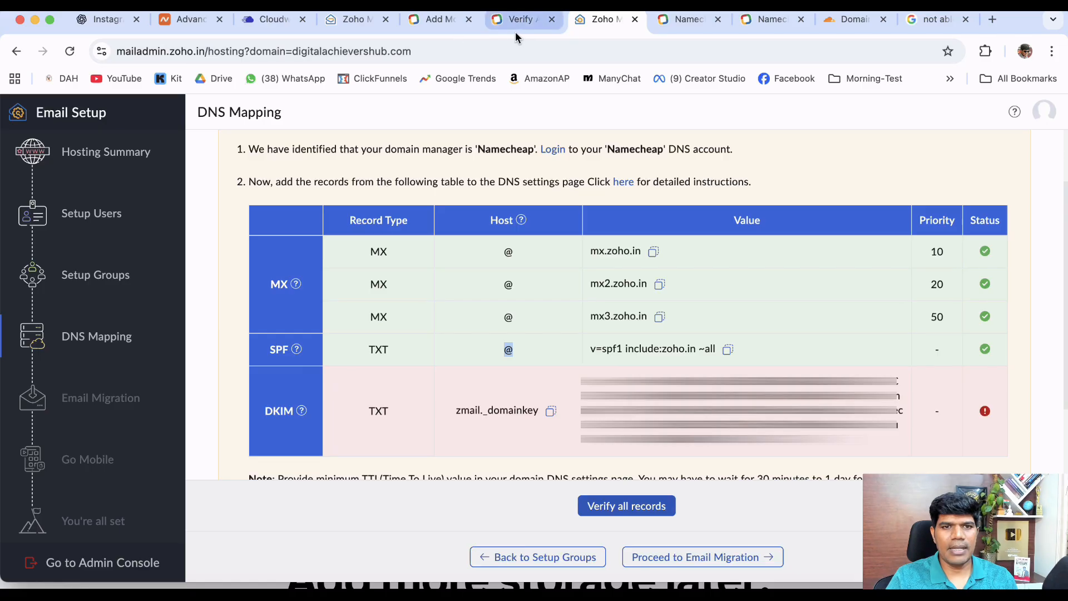
Switch to Namecheap and expand the full list of host records to examine the domain's TXT records
left_click(189, 19)
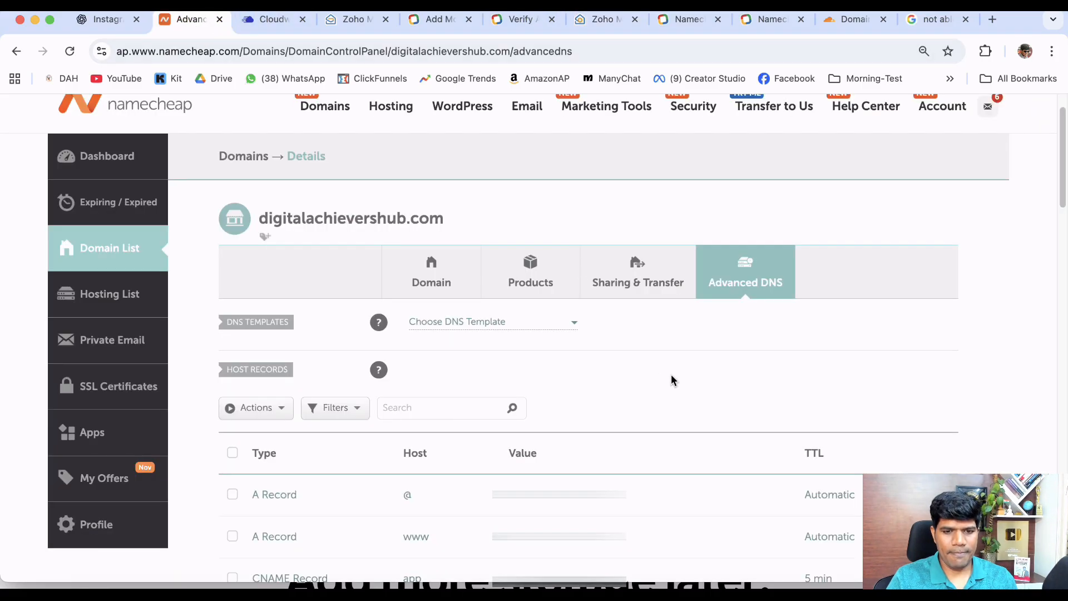
scroll(671, 376, "down", 6)
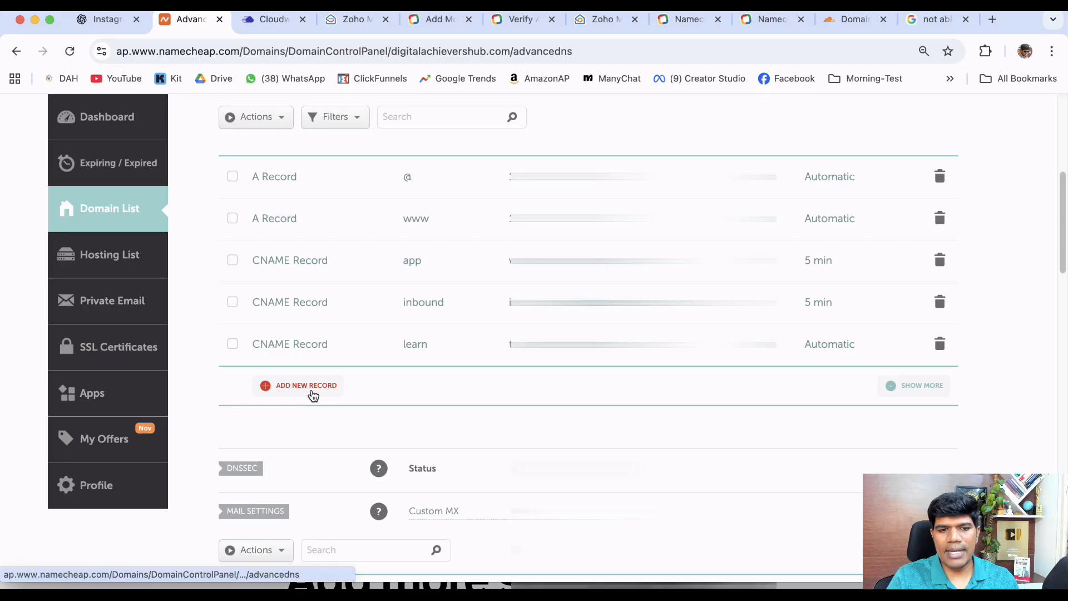
left_click(917, 389)
scroll(640, 311, "down", 3)
scroll(640, 330, "down", 3)
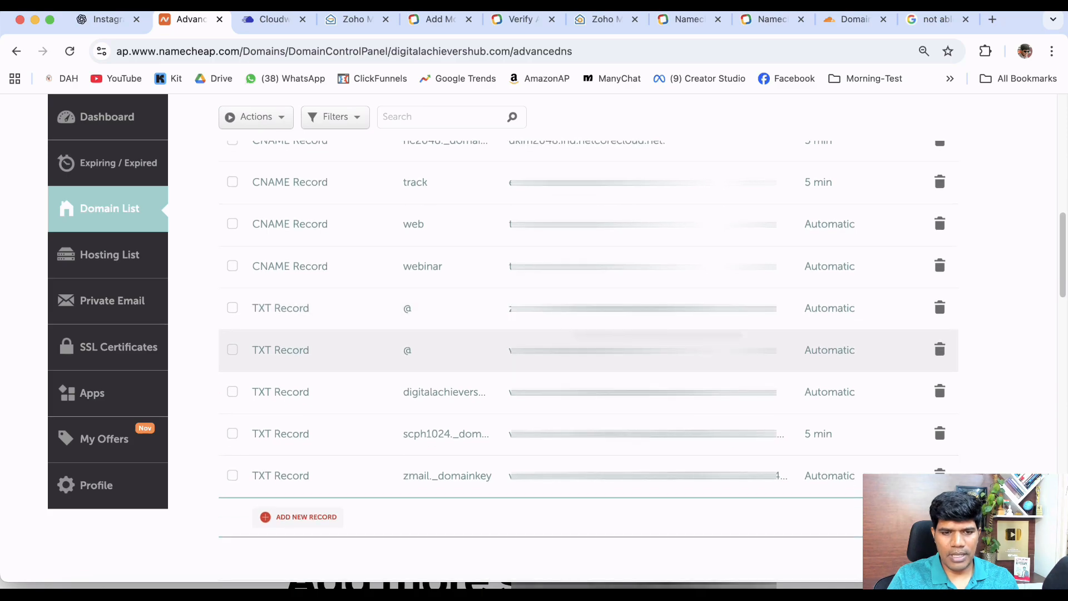
Return to Zoho's DNS Mapping page and verify all the domain's records again
scroll(640, 339, "down", 1)
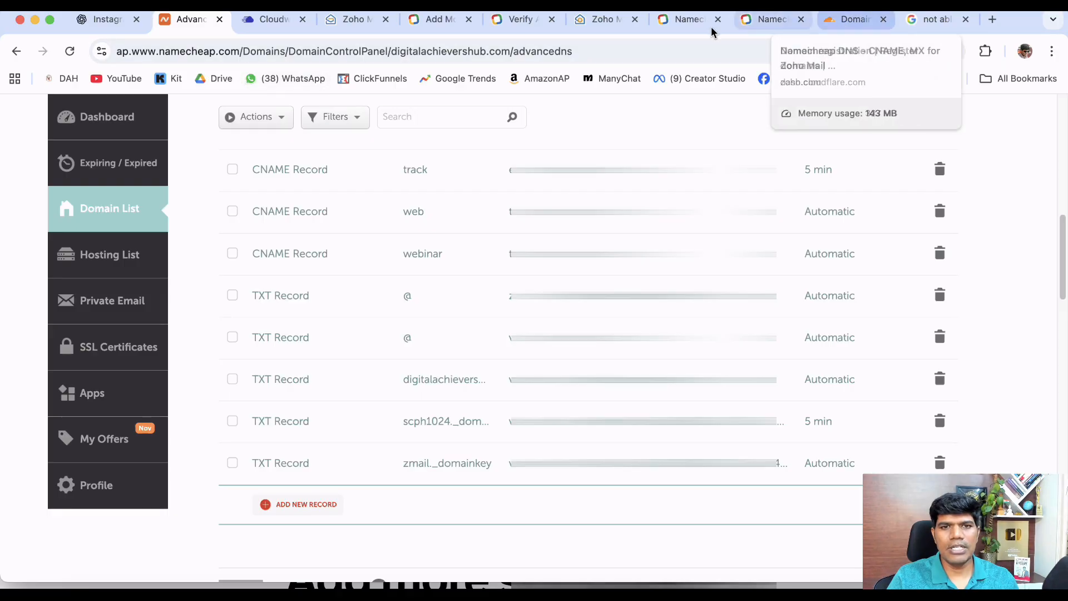
left_click(604, 20)
left_click(637, 508)
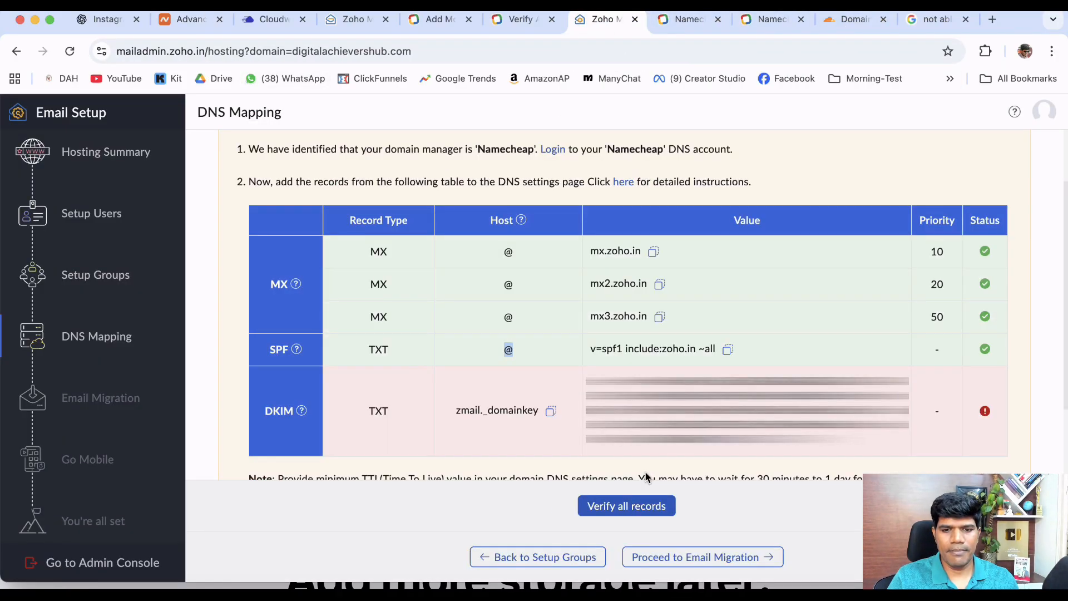
scroll(639, 509, "down", 2)
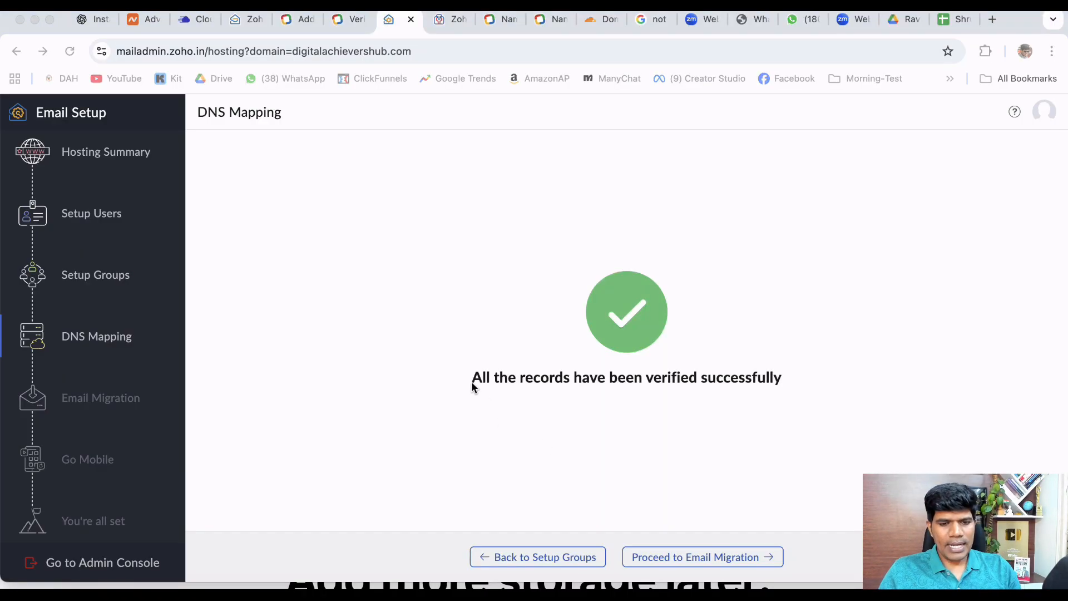
left_click(475, 377)
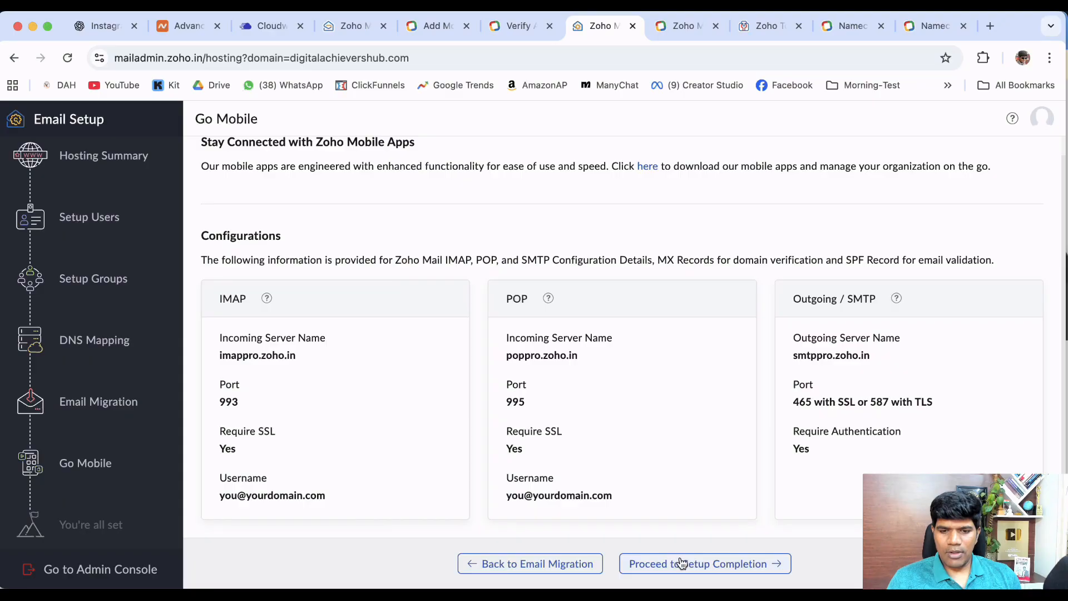
Proceed from the Go Mobile stage to setup completion and go to the Zoho Mail Admin Console
left_click(675, 566)
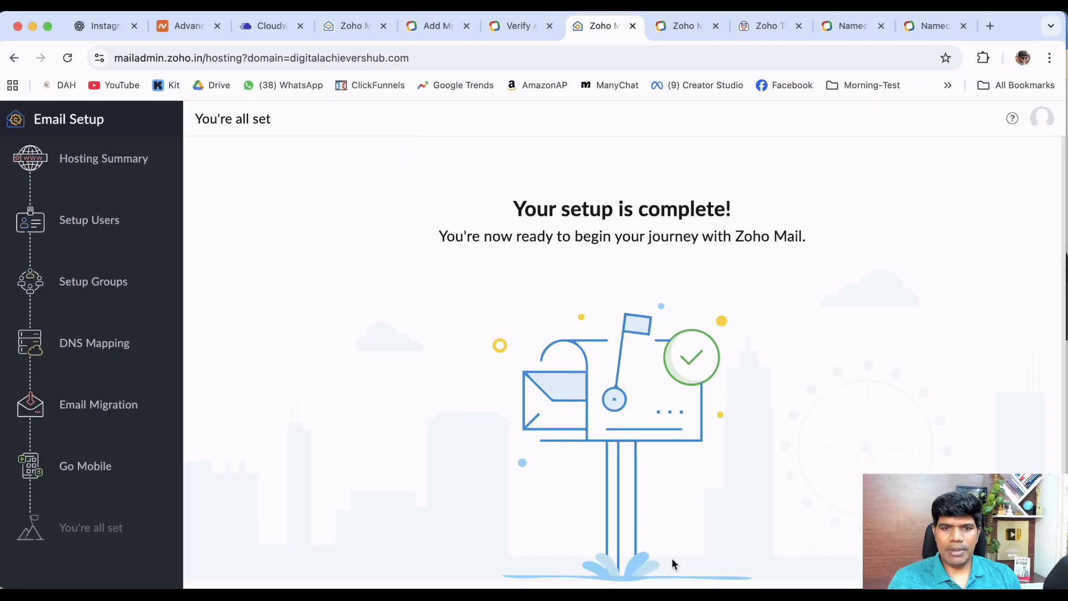
scroll(598, 332, "down", 1)
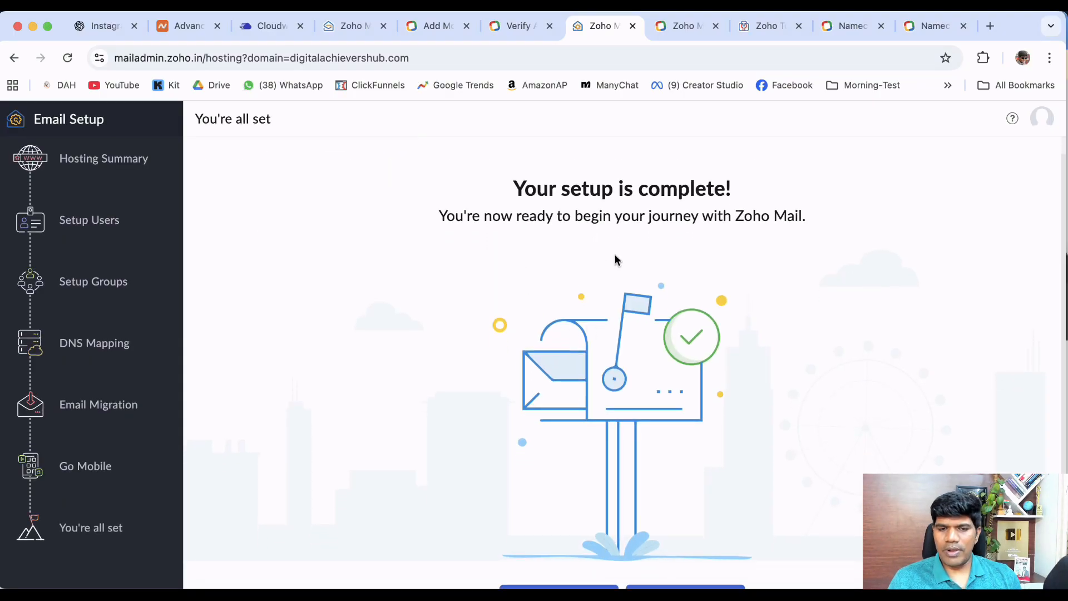
scroll(616, 260, "down", 2)
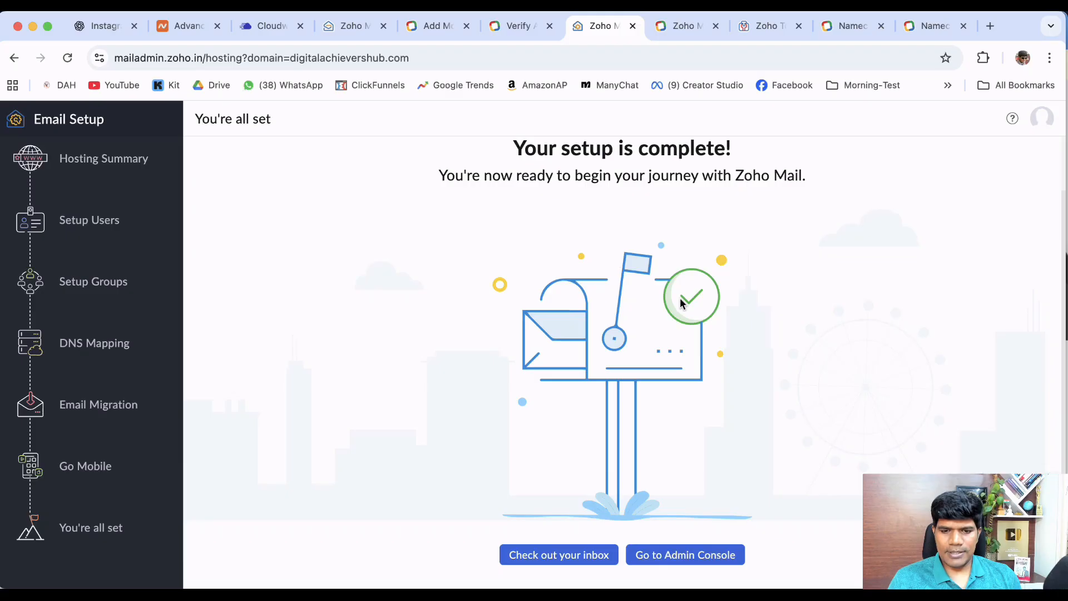
left_click(658, 559)
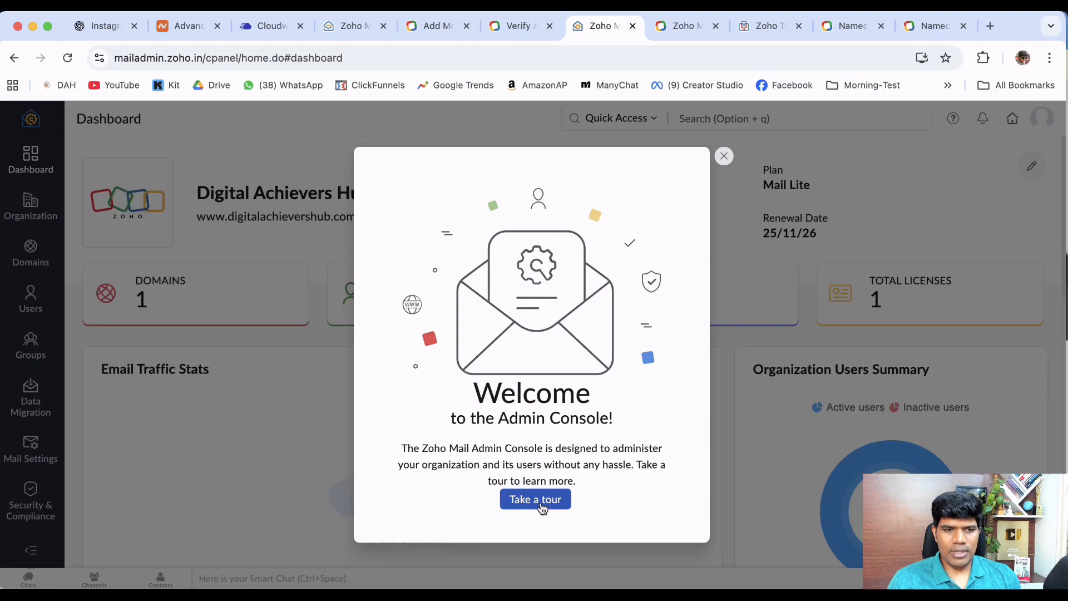
Start the Admin Console tour, close it at the navigation menu tip and look over the dashboard
left_click(535, 500)
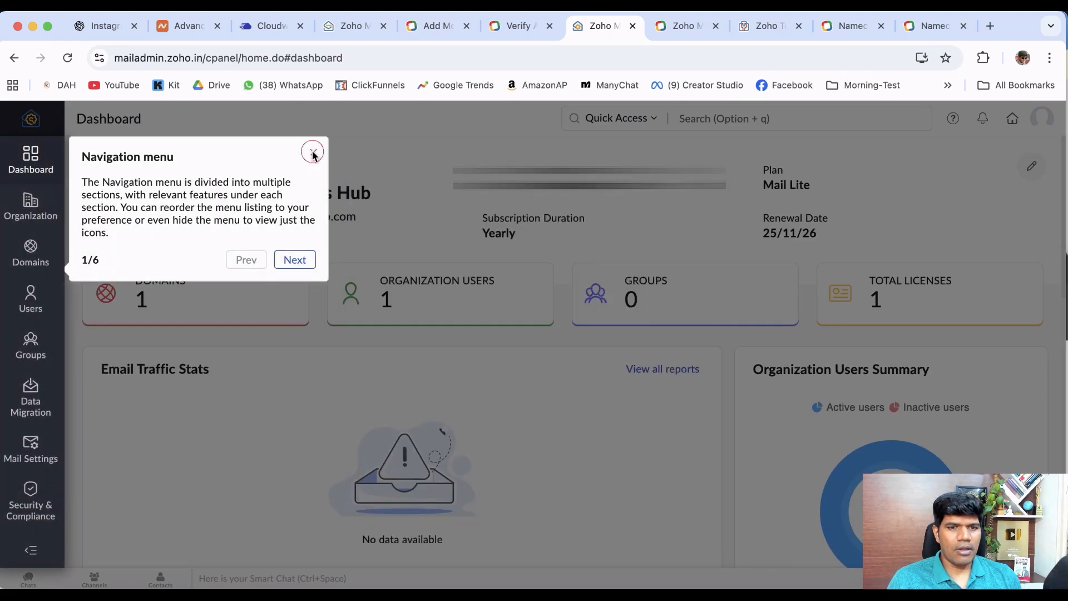
left_click(313, 154)
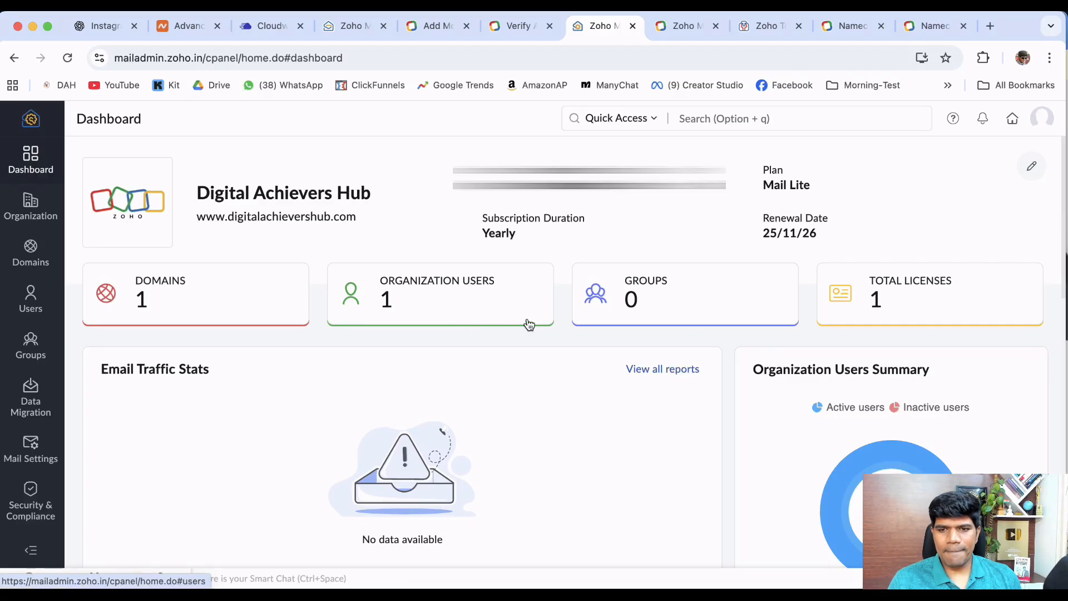
scroll(553, 375, "down", 3)
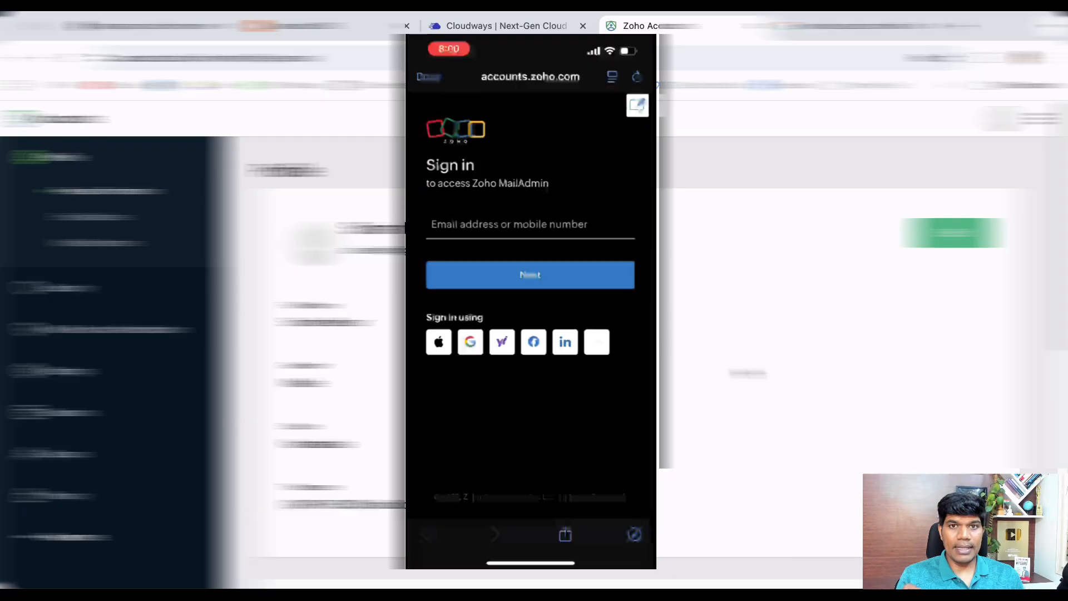
Sign in to Zoho on the phone with the account's email address and account password
left_click(530, 224)
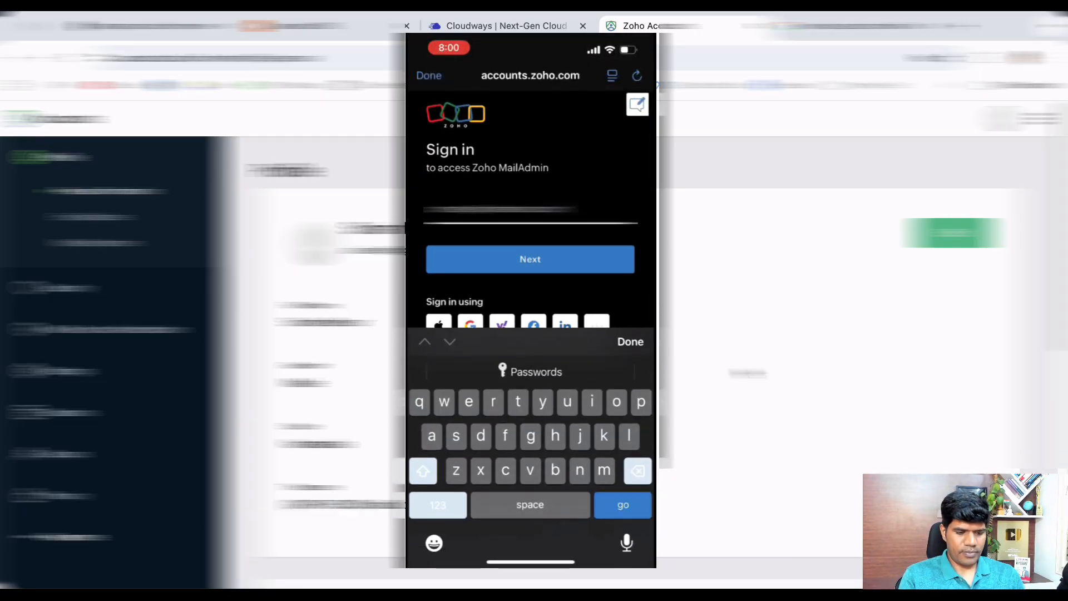
left_click(530, 260)
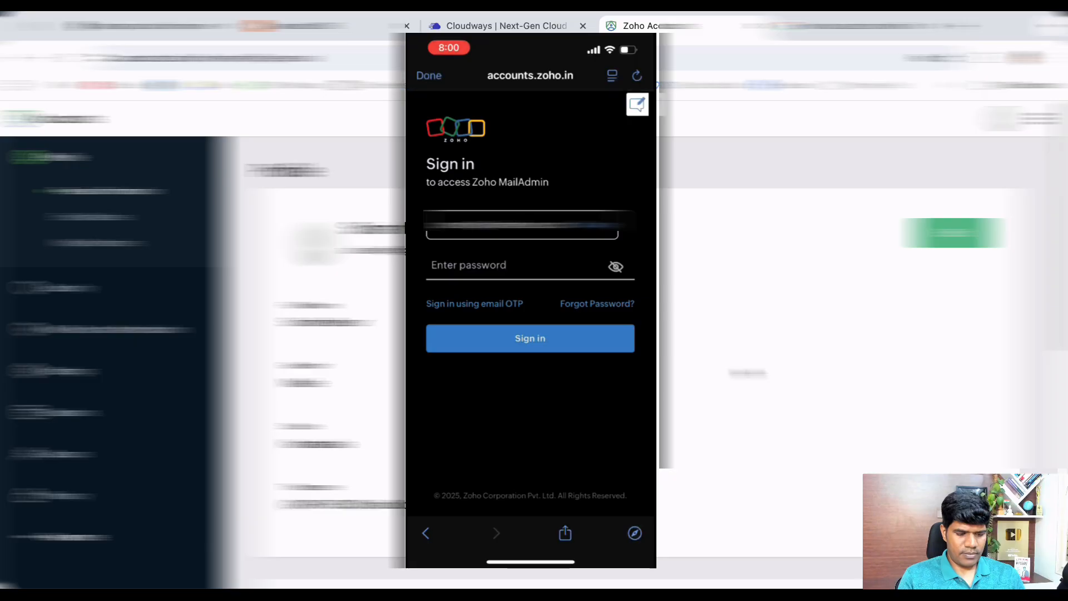
left_click(516, 265)
type("•••••••••••")
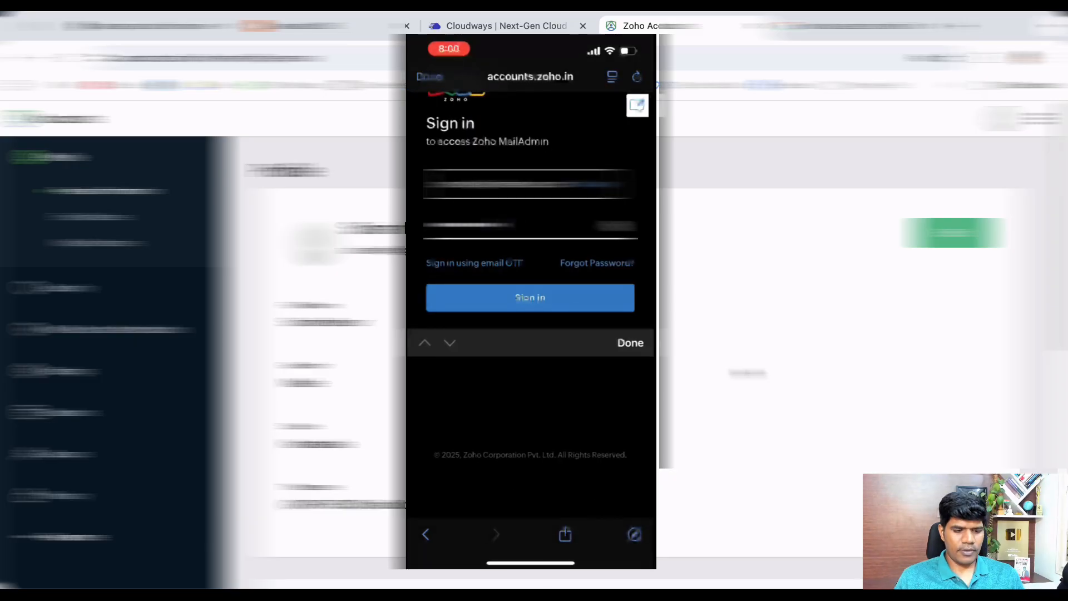
left_click(530, 297)
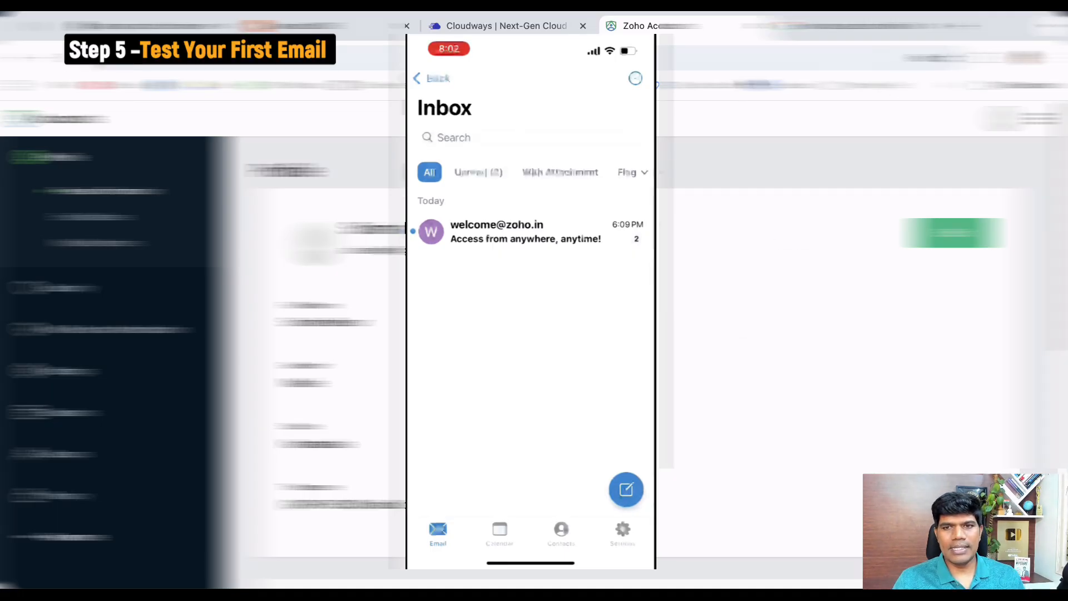
Switch to Gmail and compose a message to the new business address, with the subject "Test email from" followed by the sender's first name
left_click(963, 26)
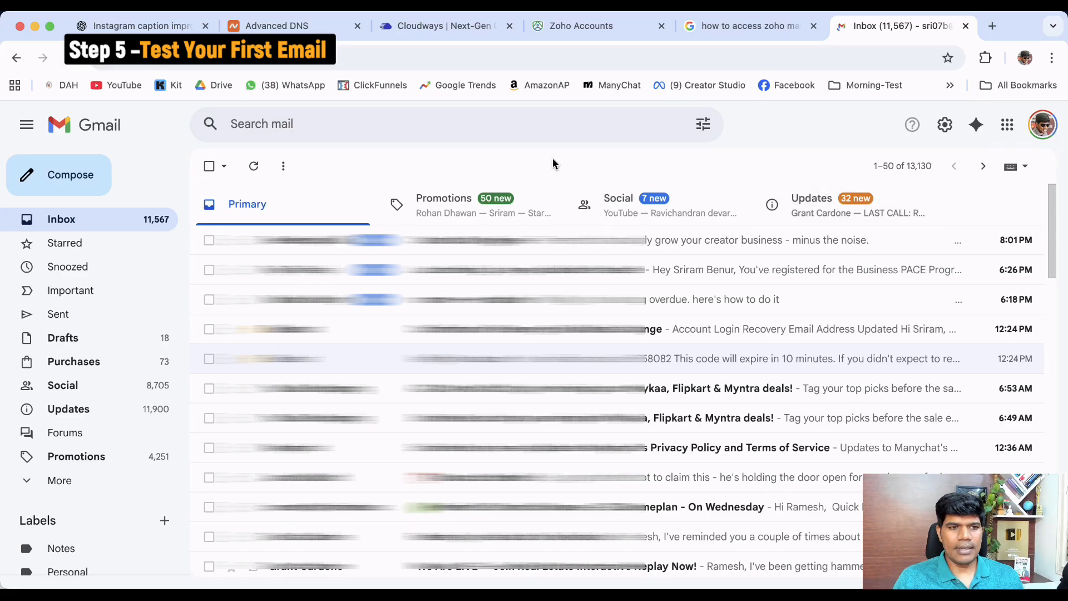
left_click(65, 186)
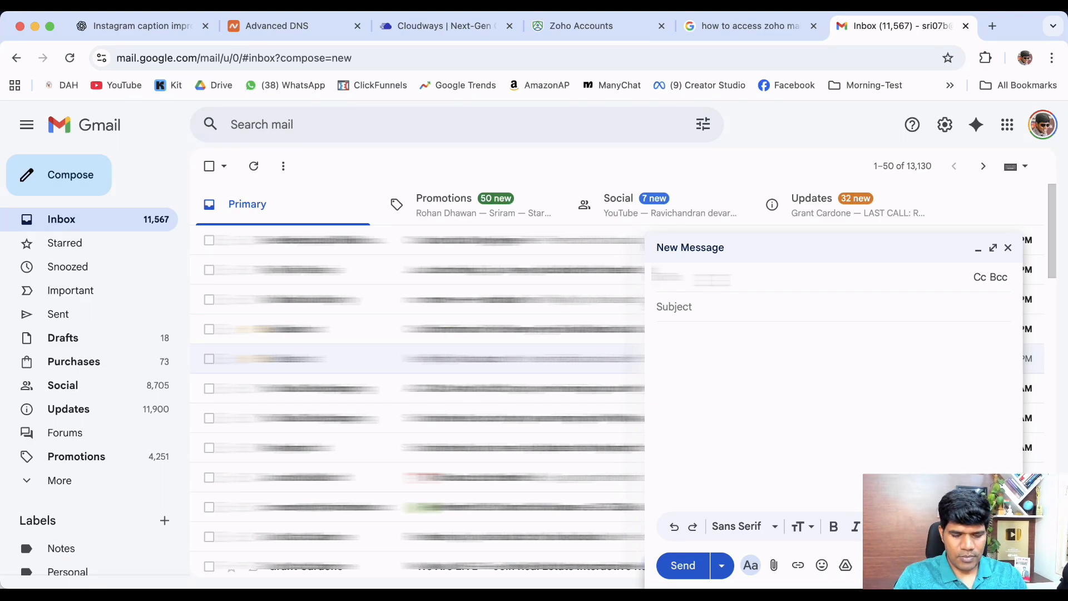
type("Test e")
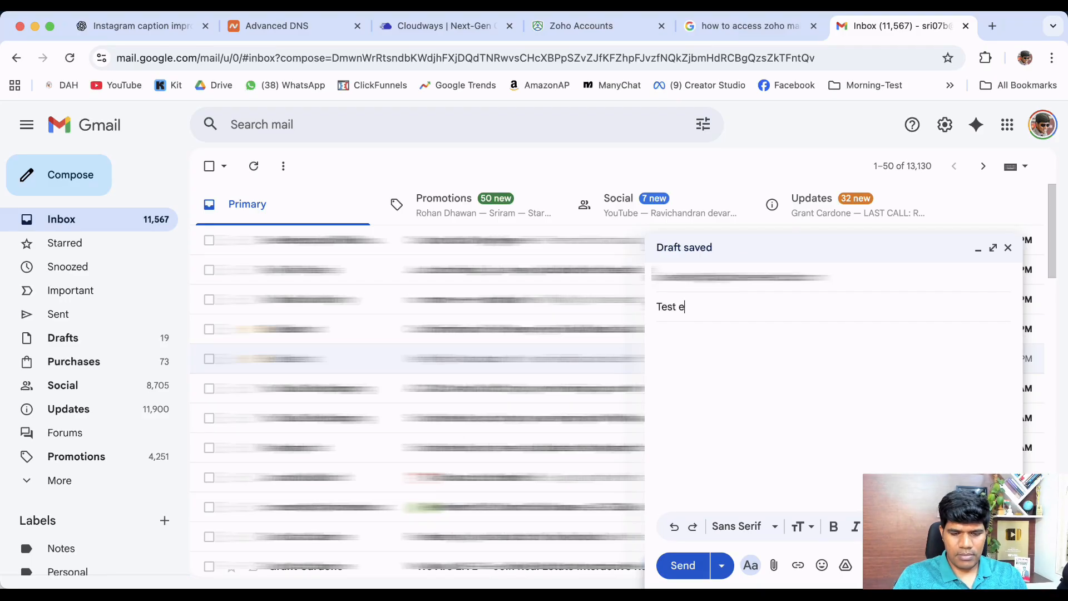
type("mail from Sriram")
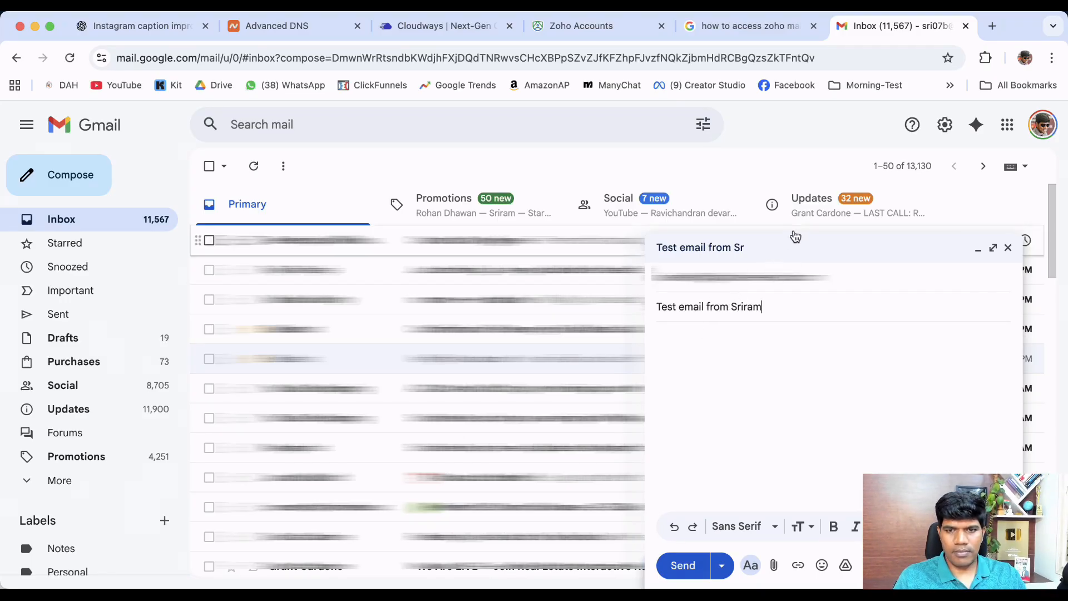
Copy the subject text into the message body and send the test email
key("super+a")
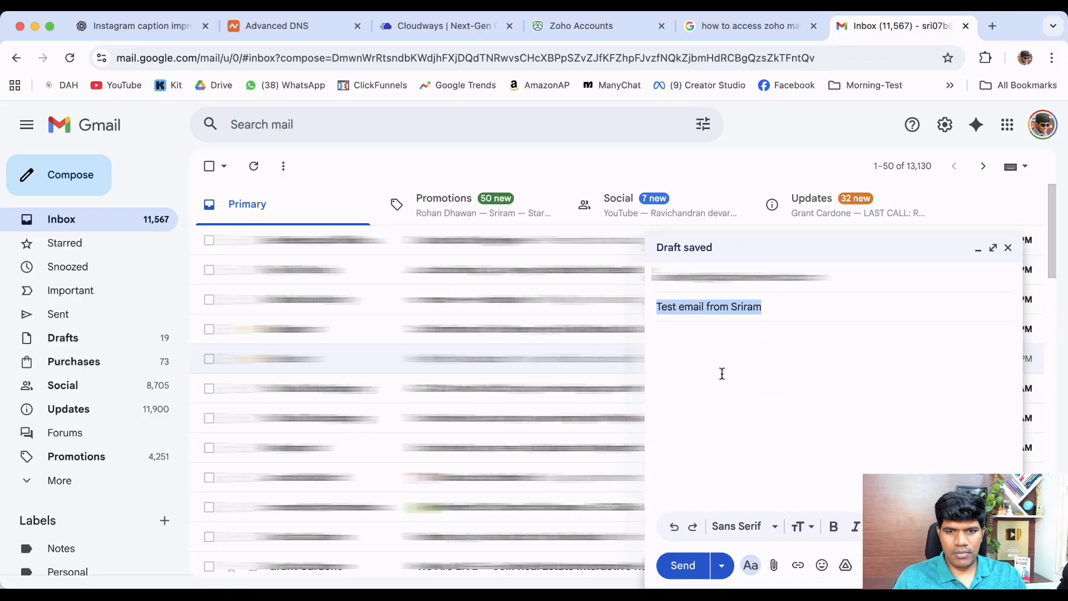
left_click(721, 369)
type("Test email from Sriram")
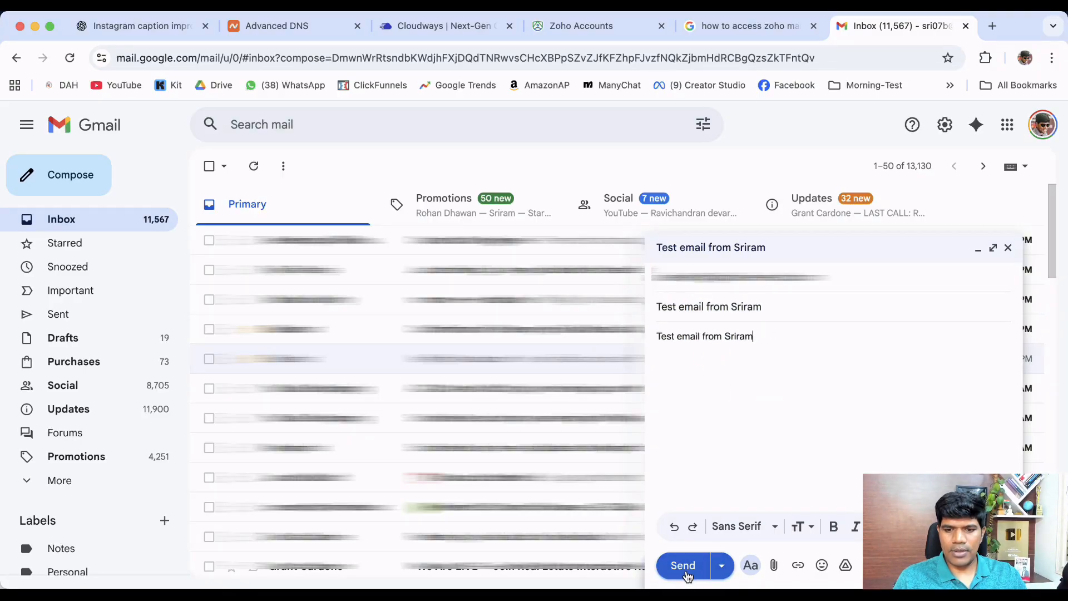
left_click(683, 565)
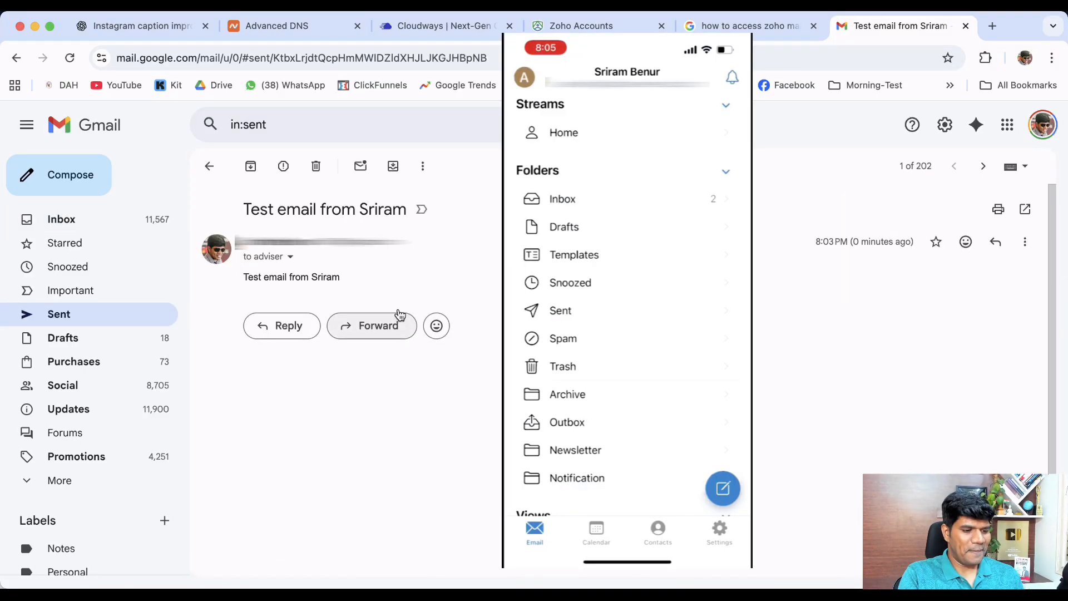